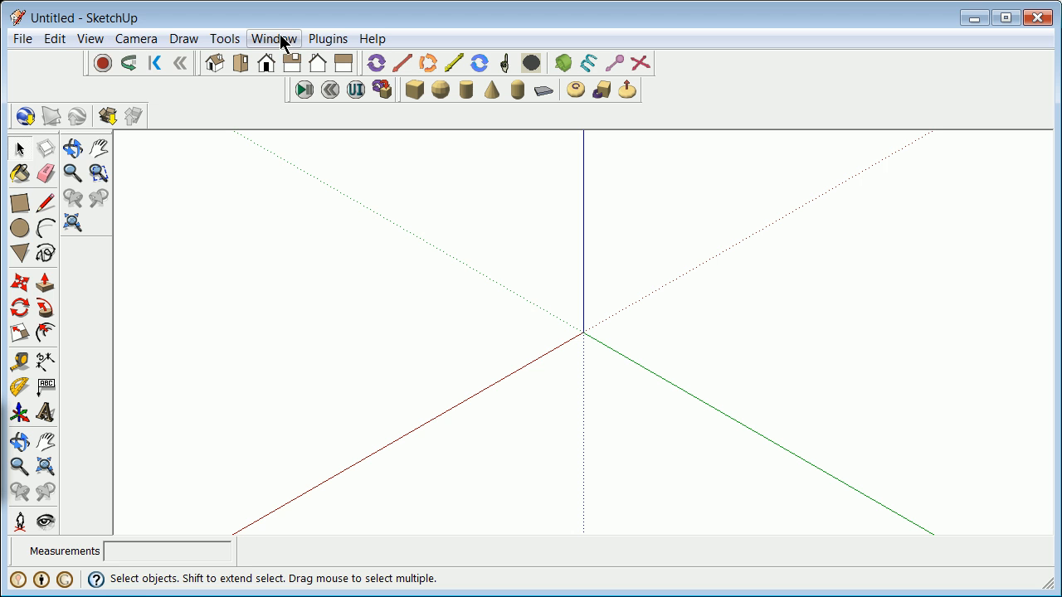
- Switch the camera to parallel projection and show the standard top view
click(135, 39)
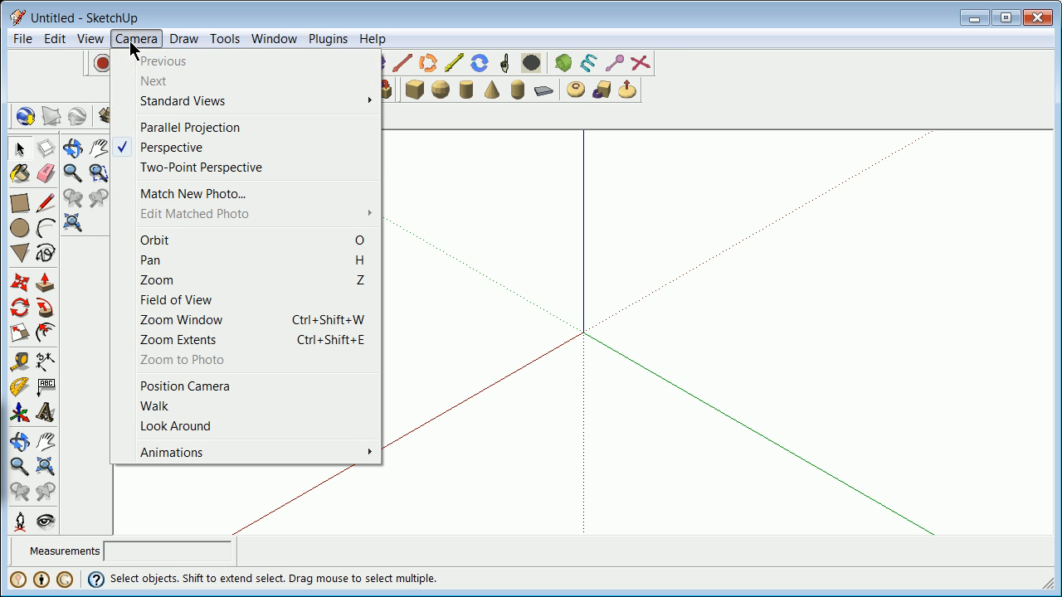
click(184, 130)
click(151, 40)
mouse_move(187, 102)
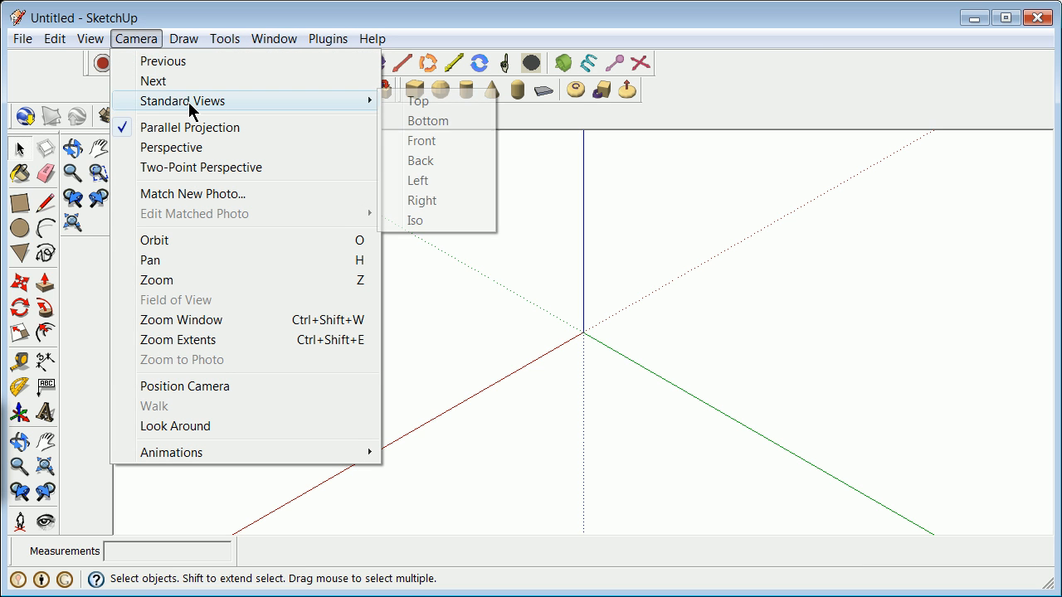
click(443, 100)
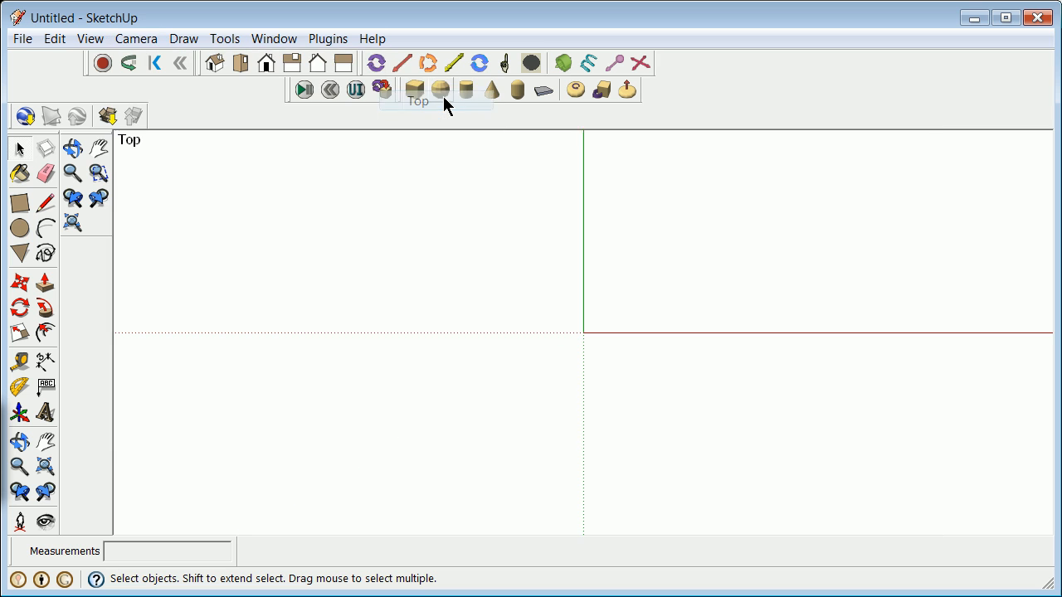
- Add two new layers named "grid" and "column" to the model
click(286, 39)
click(315, 174)
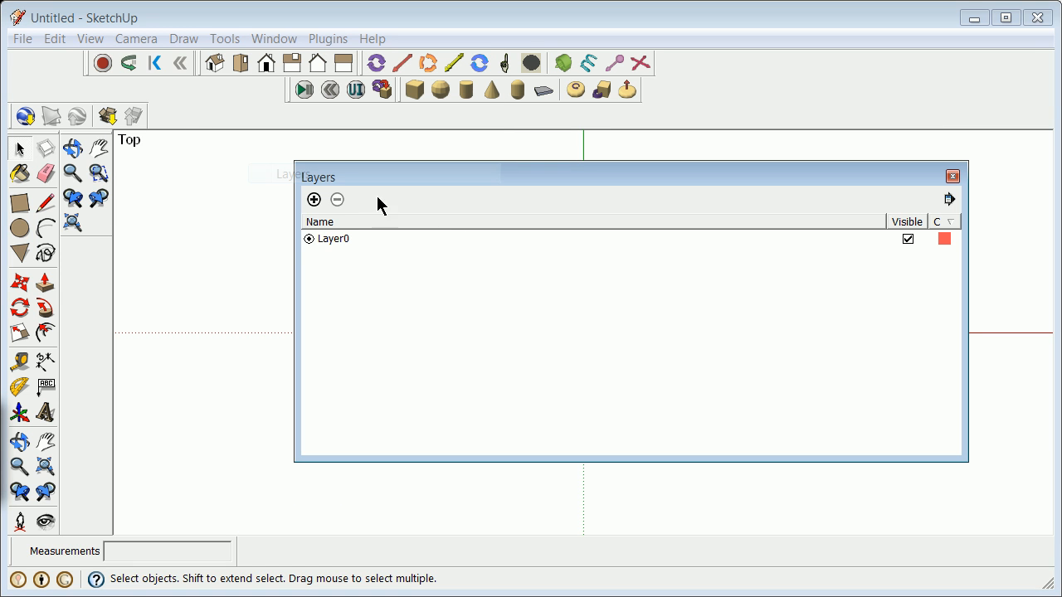
click(313, 199)
text(grid)
click(314, 199)
text(colmn)
key(BackSpace)
key(BackSpace)
text(umn)
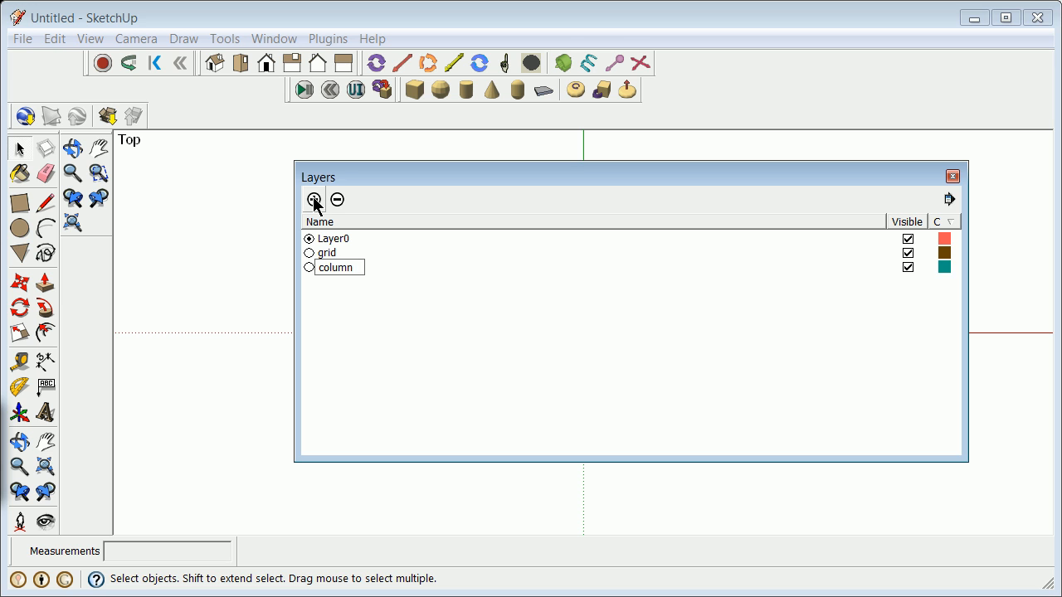
- Add two more layers named "girder" and "beam", and close the layer list
click(314, 200)
text(girder)
click(314, 200)
text(beam)
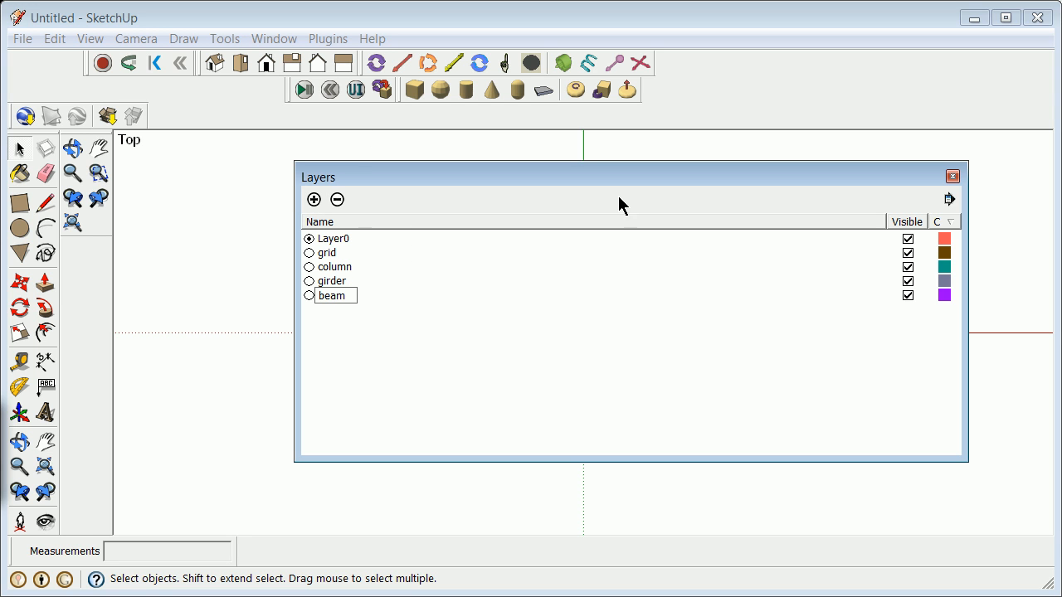
click(415, 303)
click(953, 177)
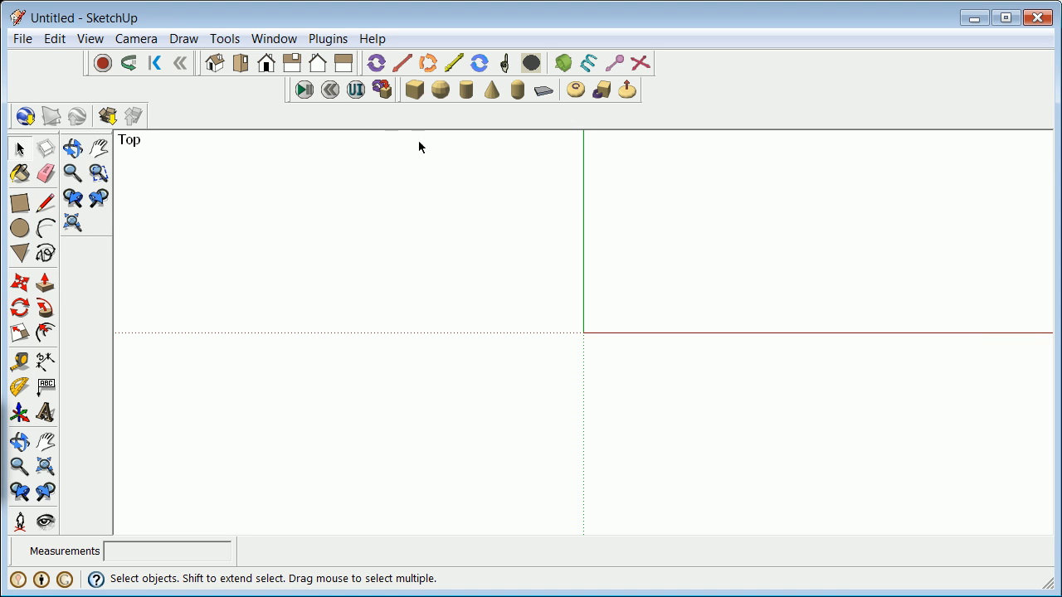
- Edit the current style's edge settings so that edges are coloured by material
click(287, 39)
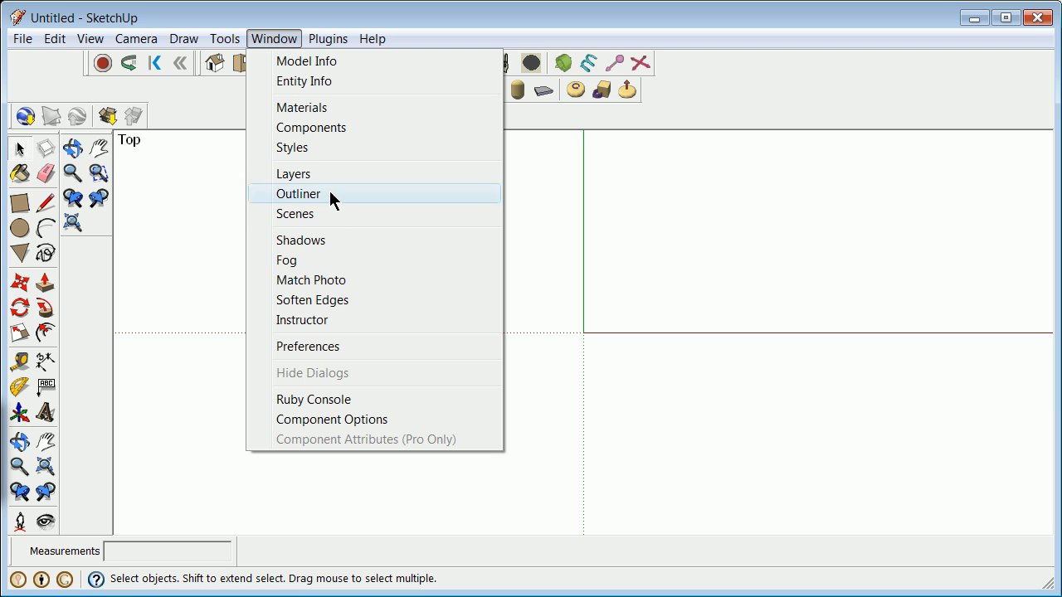
click(336, 147)
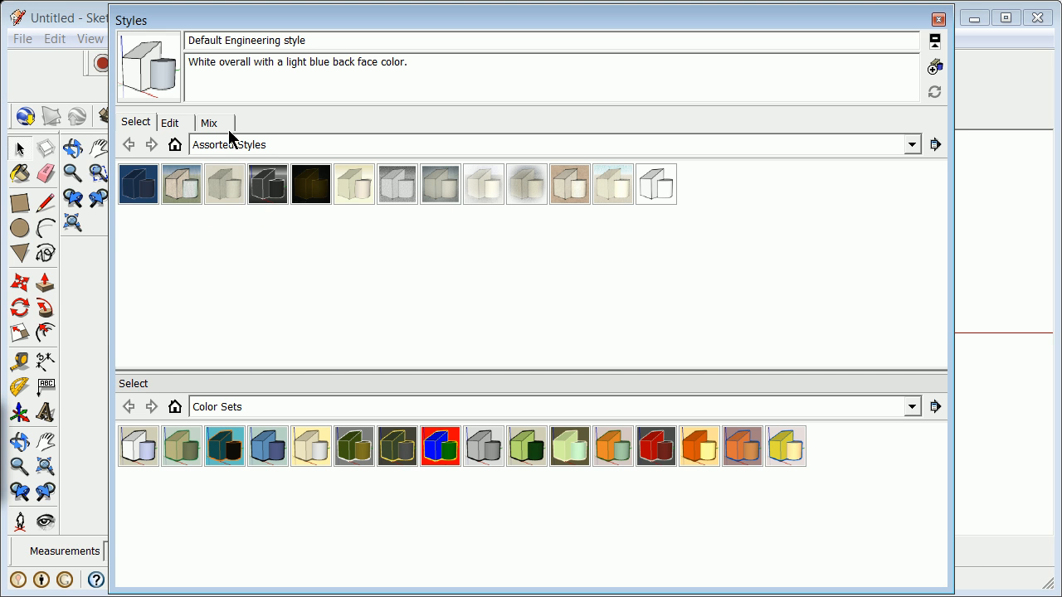
click(171, 126)
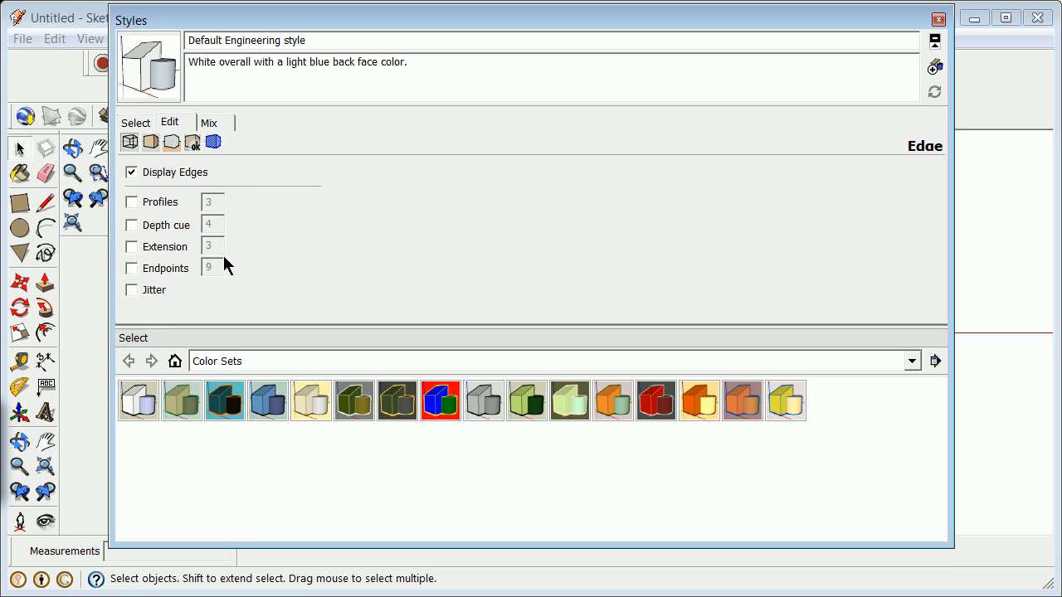
click(130, 137)
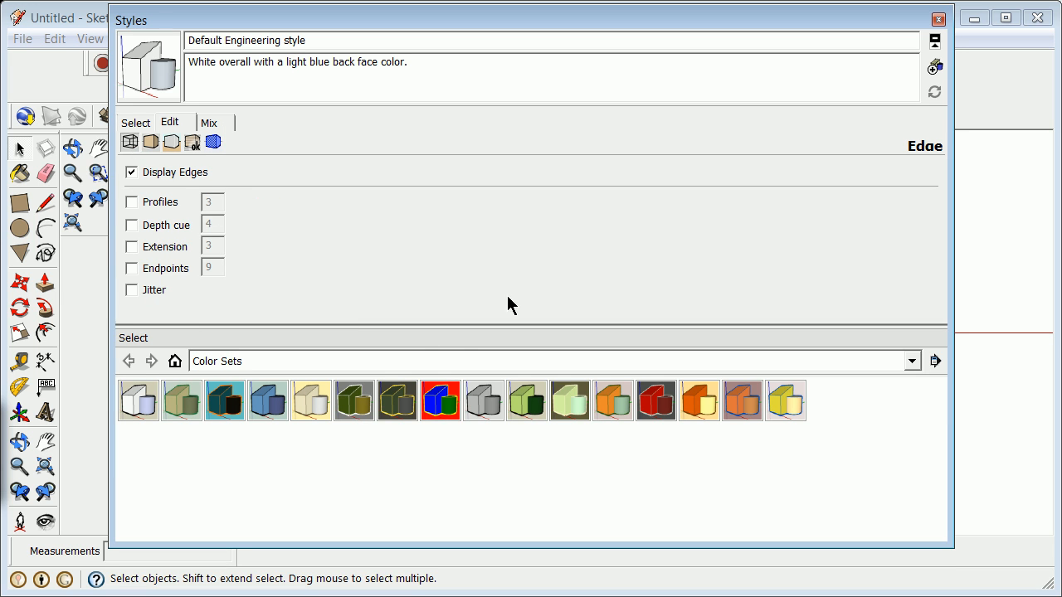
drag(498, 327, 453, 349)
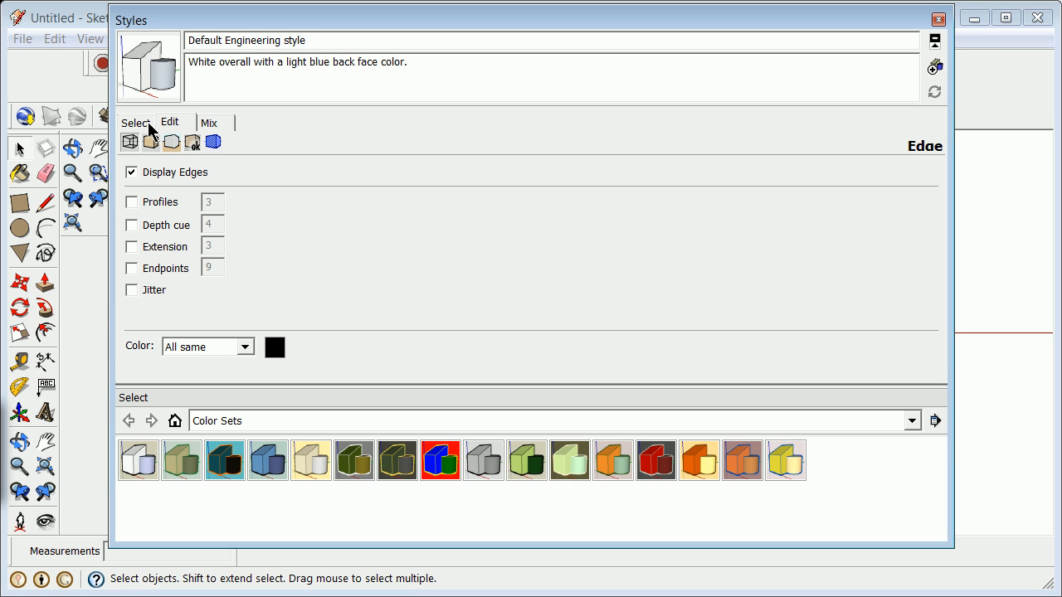
click(245, 347)
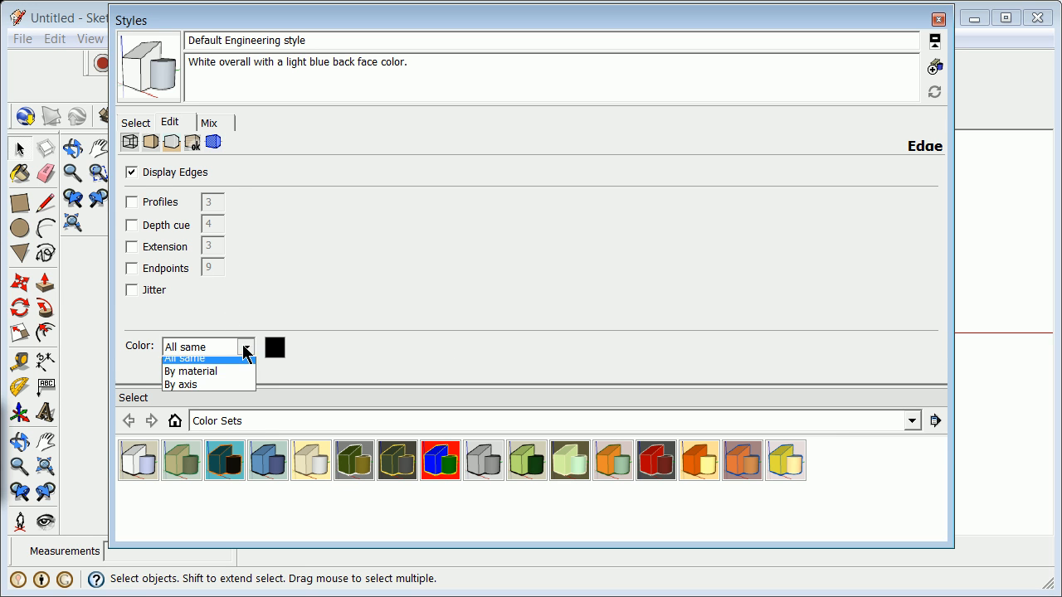
click(196, 380)
- Enable Color by Layer in the style's modeling settings, update the style with the changes and close the style editor
click(212, 143)
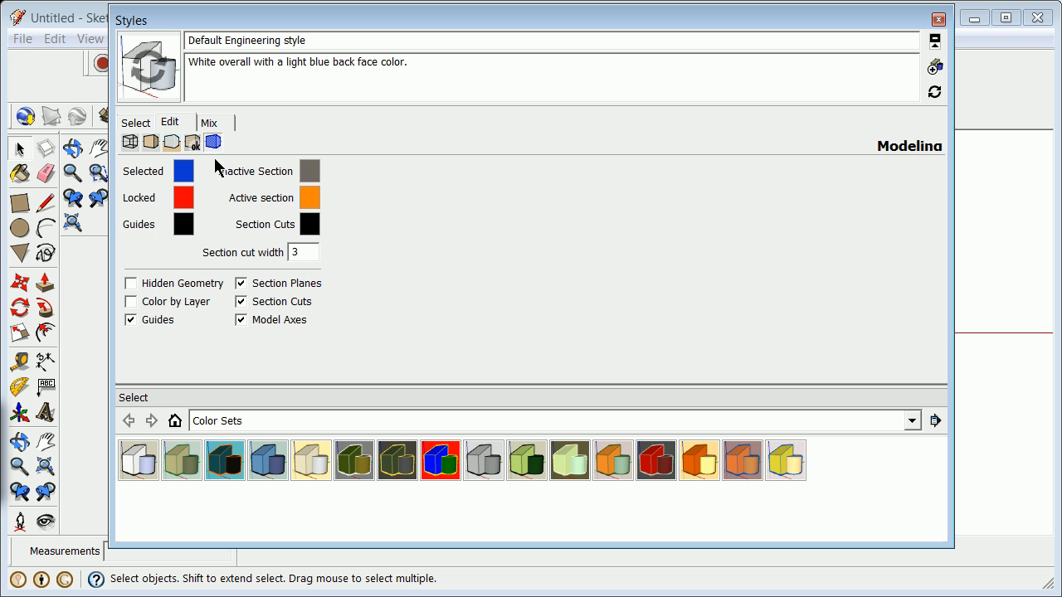
click(130, 302)
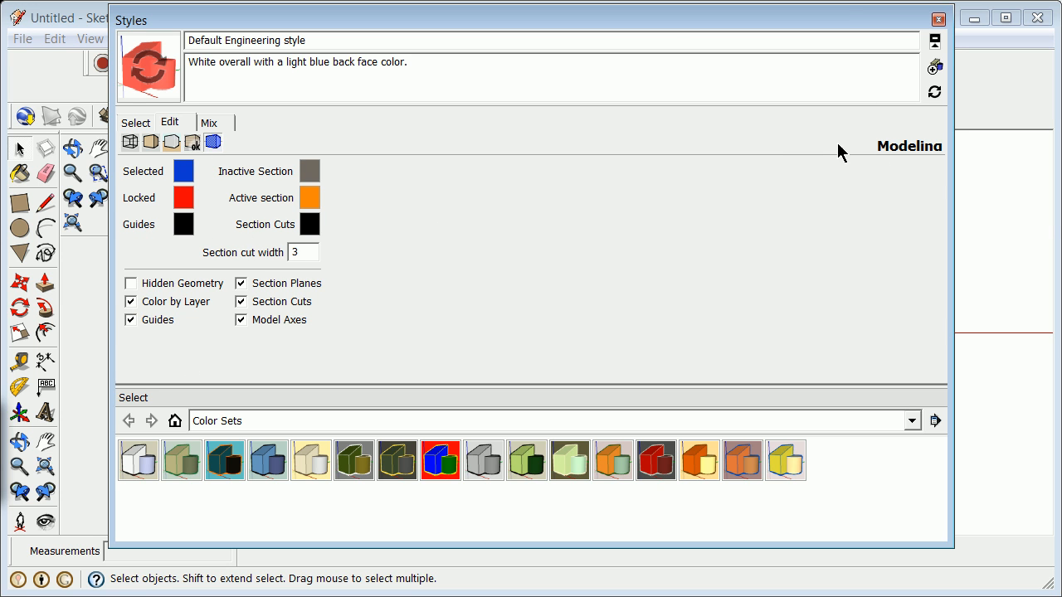
click(934, 93)
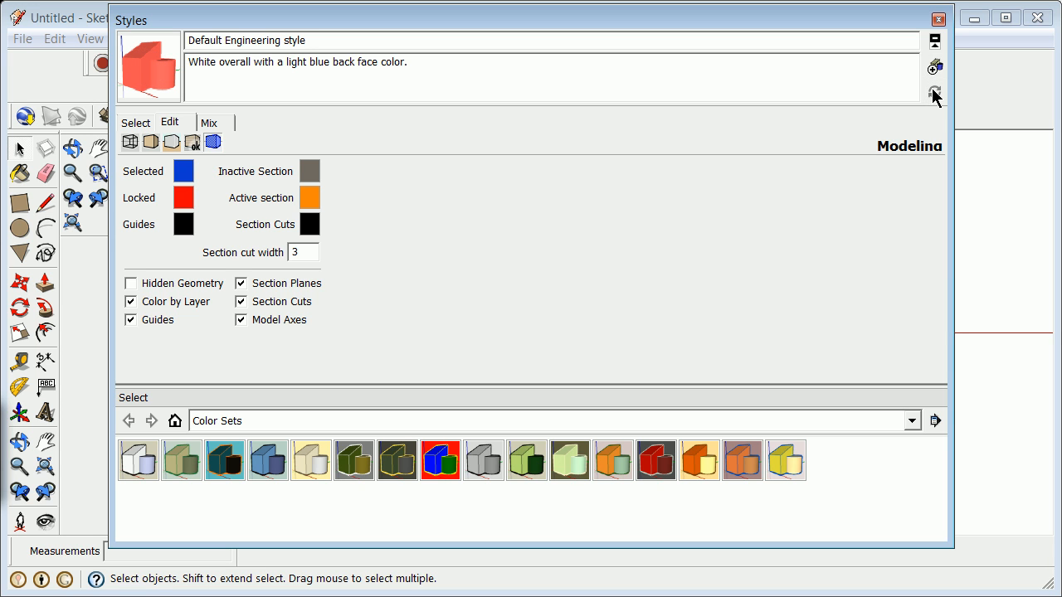
click(938, 18)
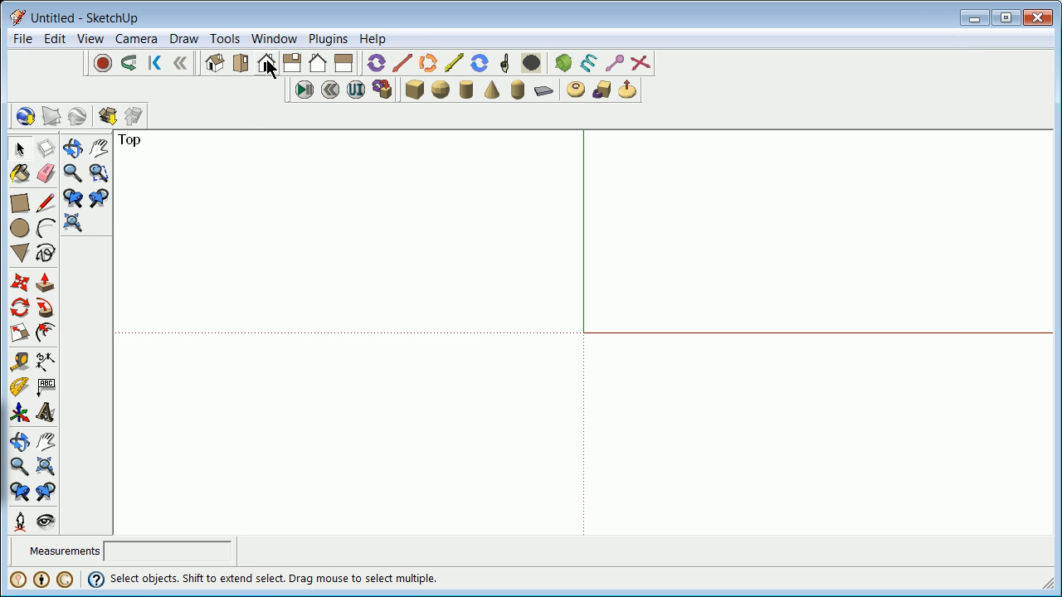
- Make the "grid" layer the active layer and close the layer list
click(275, 39)
click(317, 176)
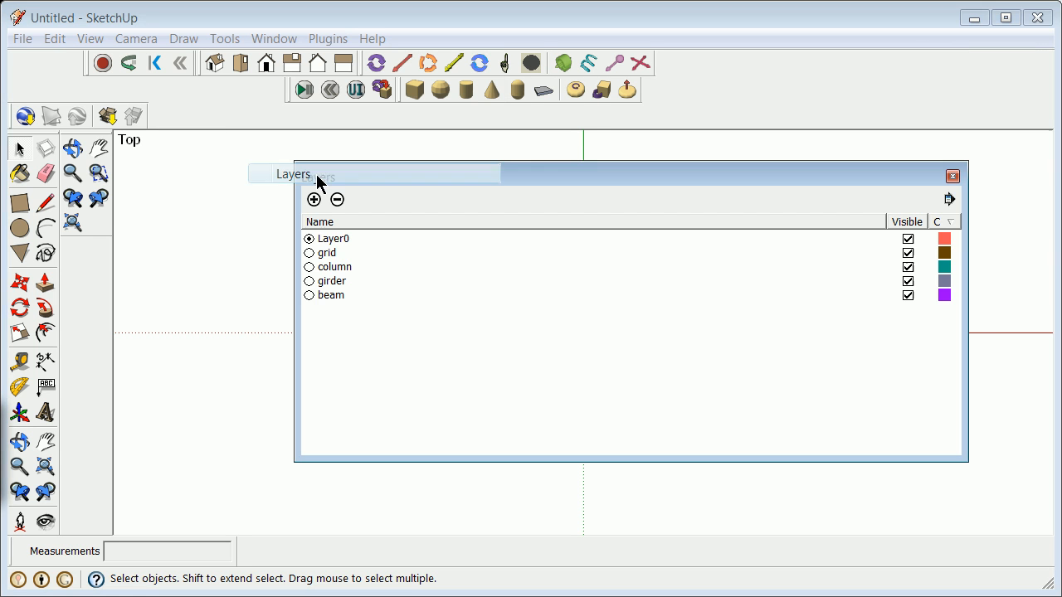
click(309, 254)
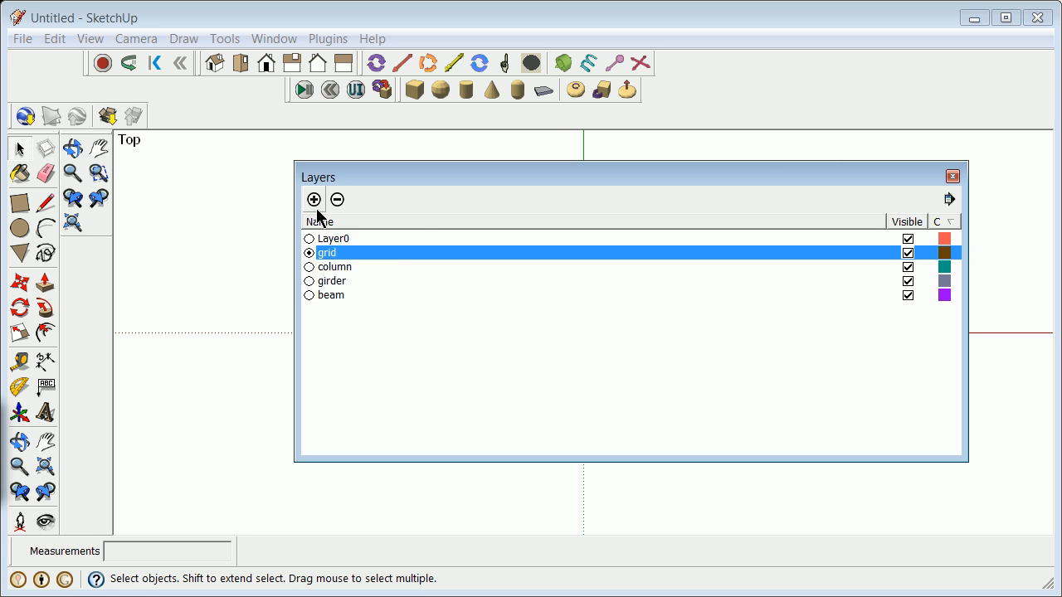
click(952, 176)
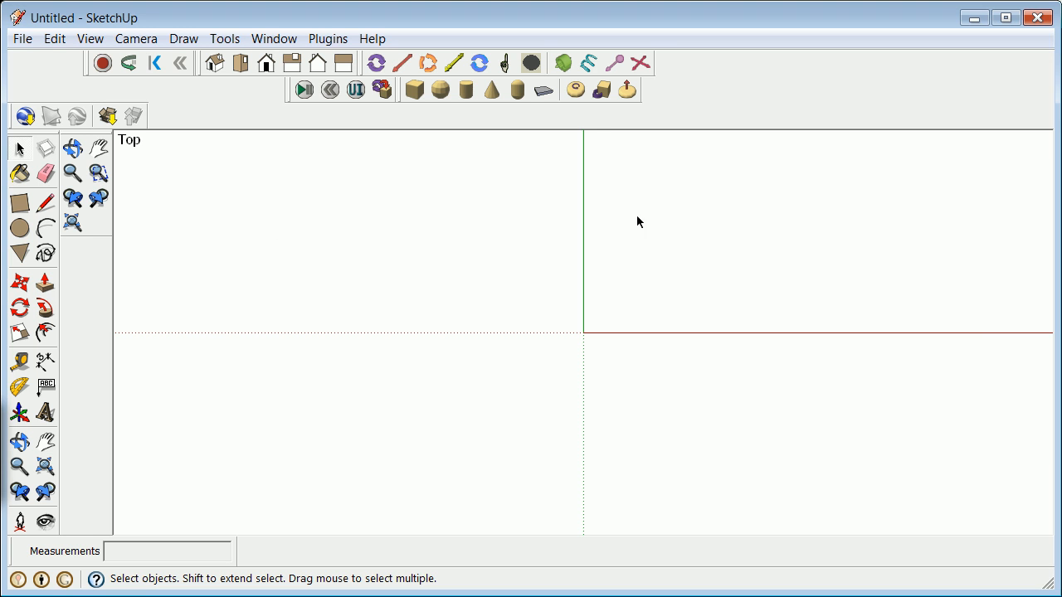
- Draw a 100' line from the origin along the positive green axis
click(46, 202)
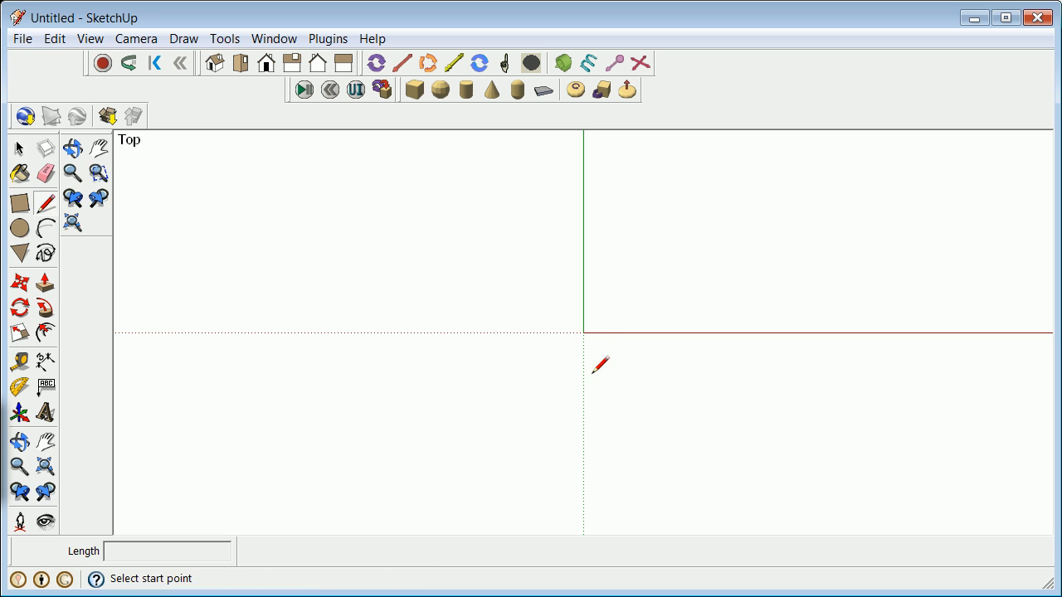
click(583, 333)
click(583, 229)
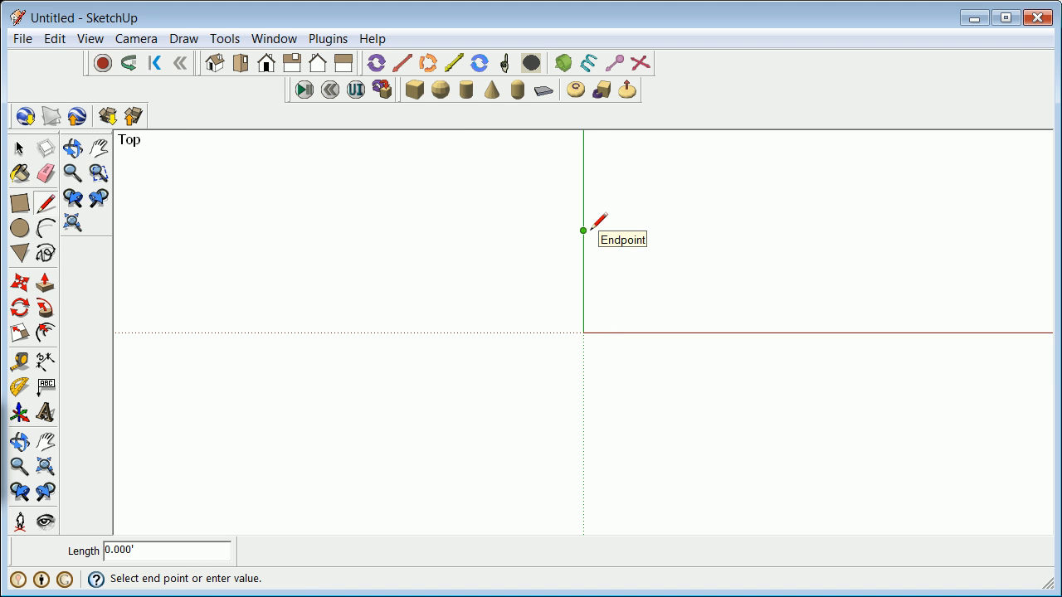
text(100)
key(Return)
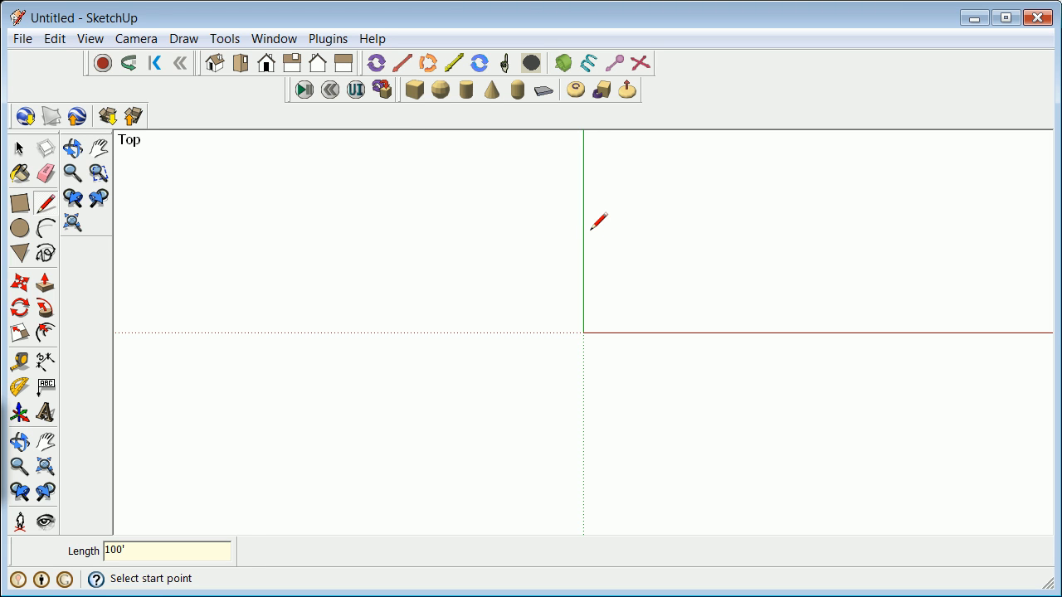
- Leave the Line tool and hide the model axes
click(19, 150)
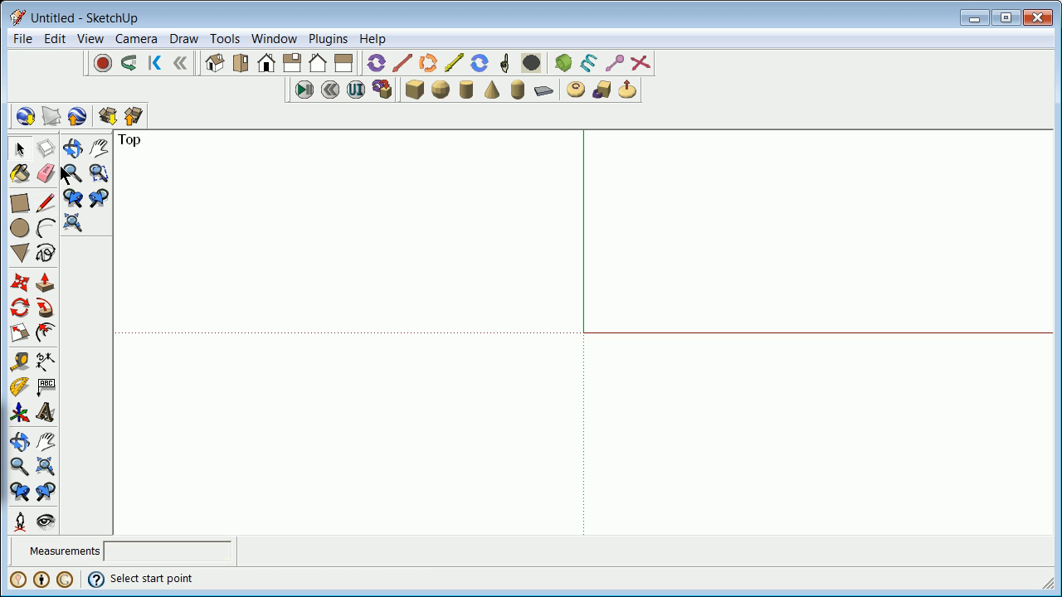
click(86, 39)
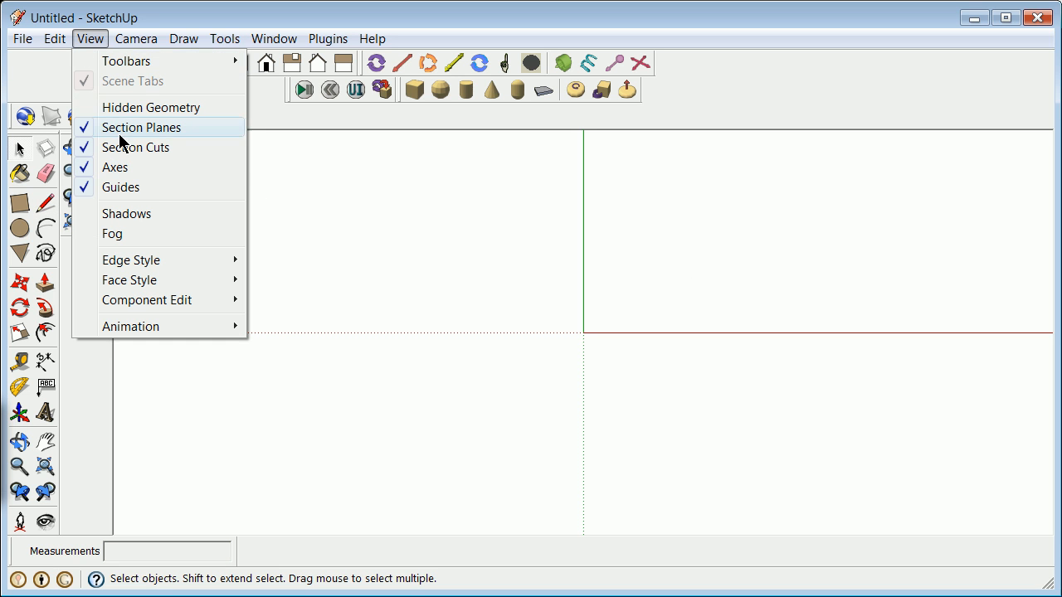
click(102, 170)
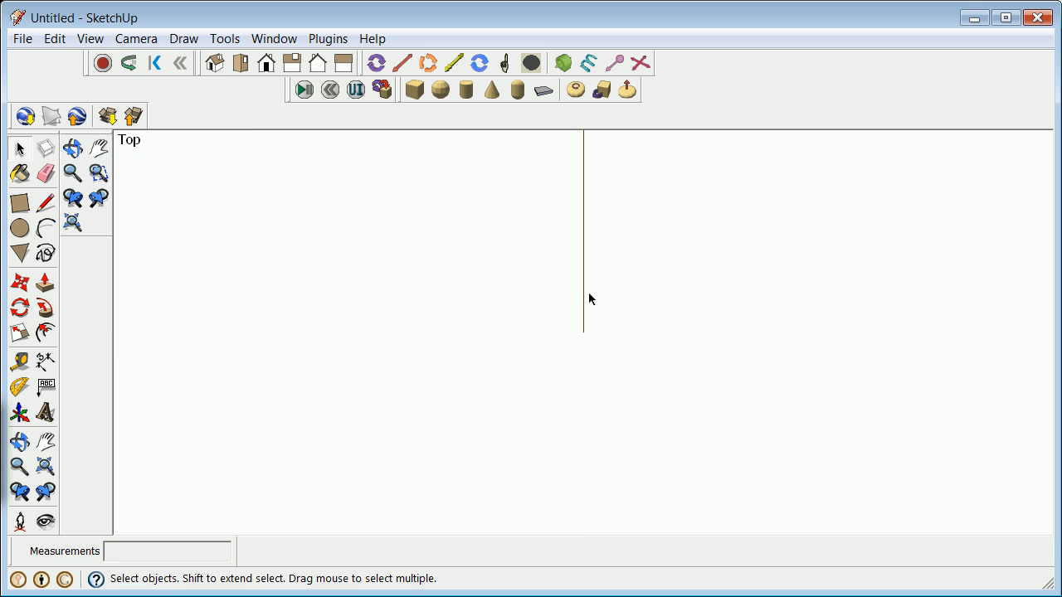
- Copy the 100' line 30' along the red axis with the Move tool and repeat the copy as a 4x array
scroll(603, 265, down, 2)
scroll(629, 195, up, 2)
click(575, 281)
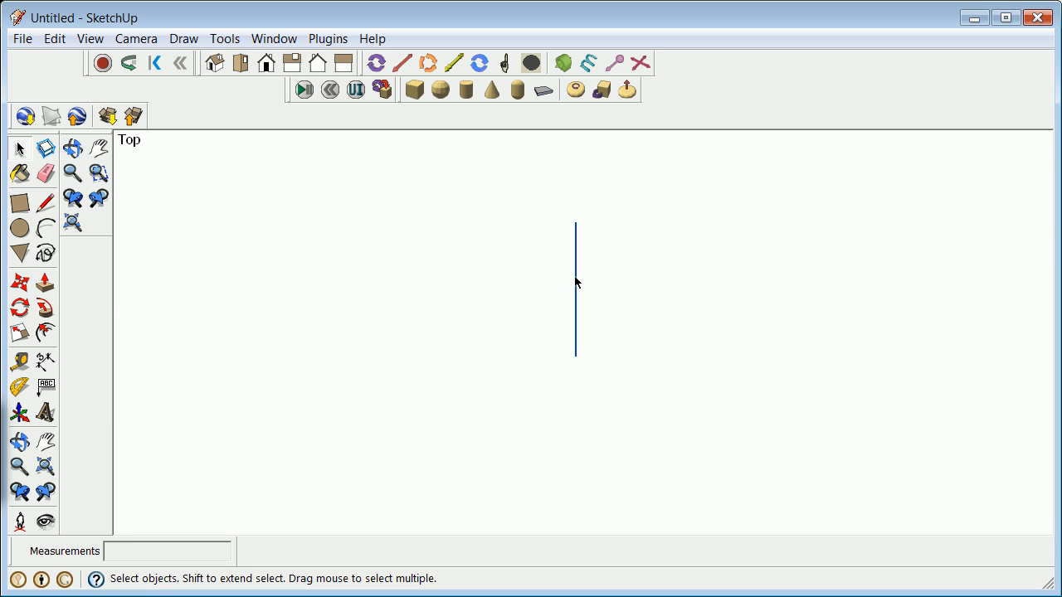
click(20, 283)
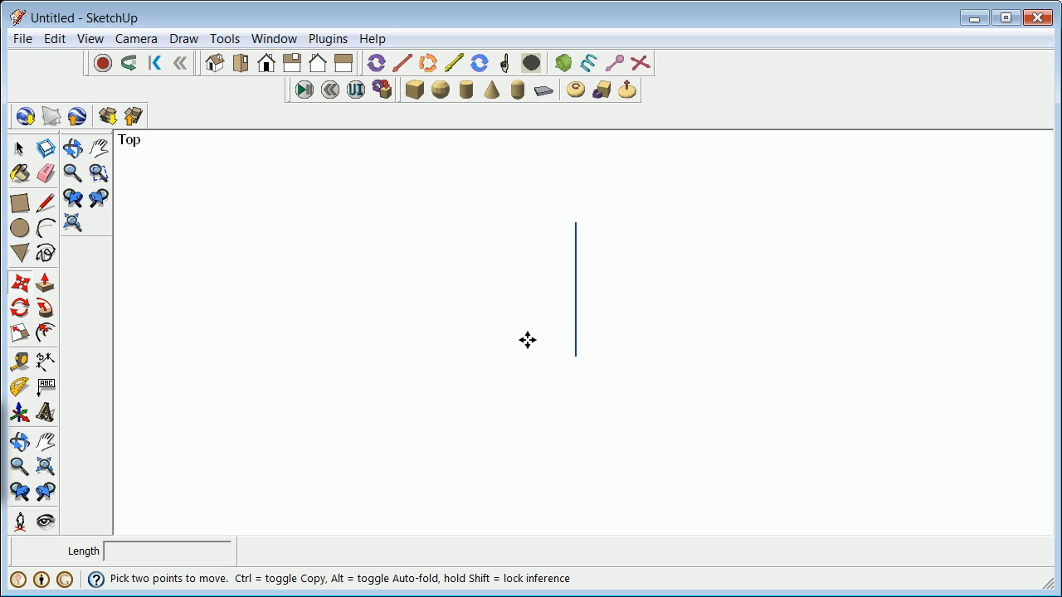
click(575, 340)
key(ctrl)
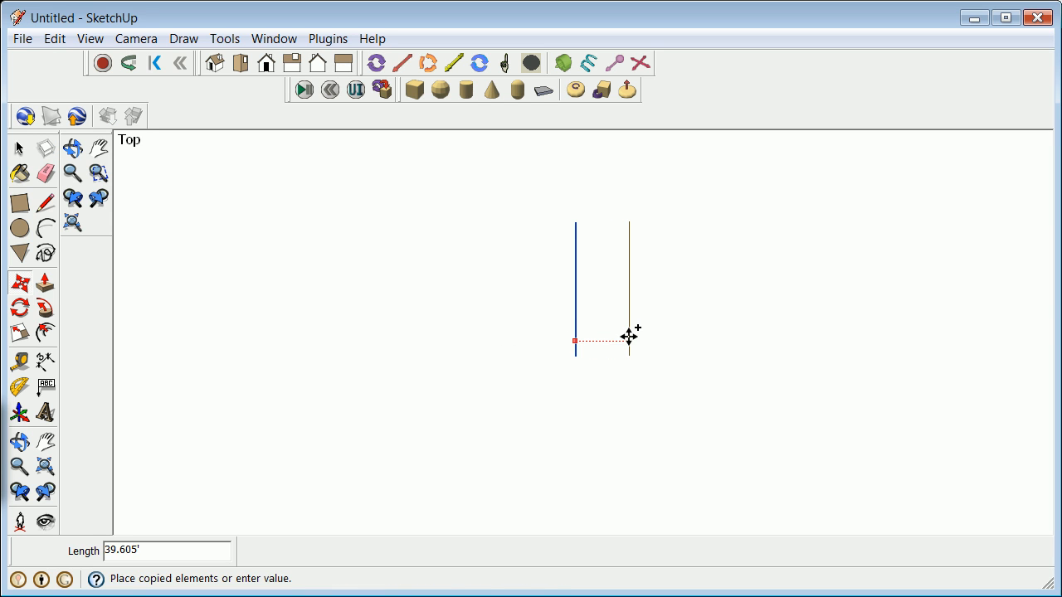
text(0)
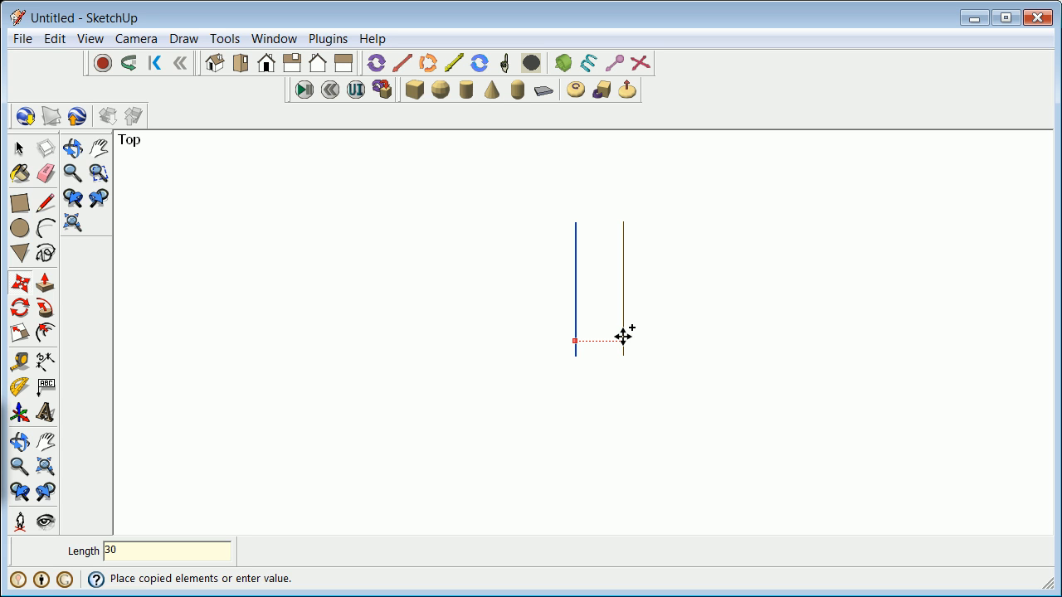
key(Return)
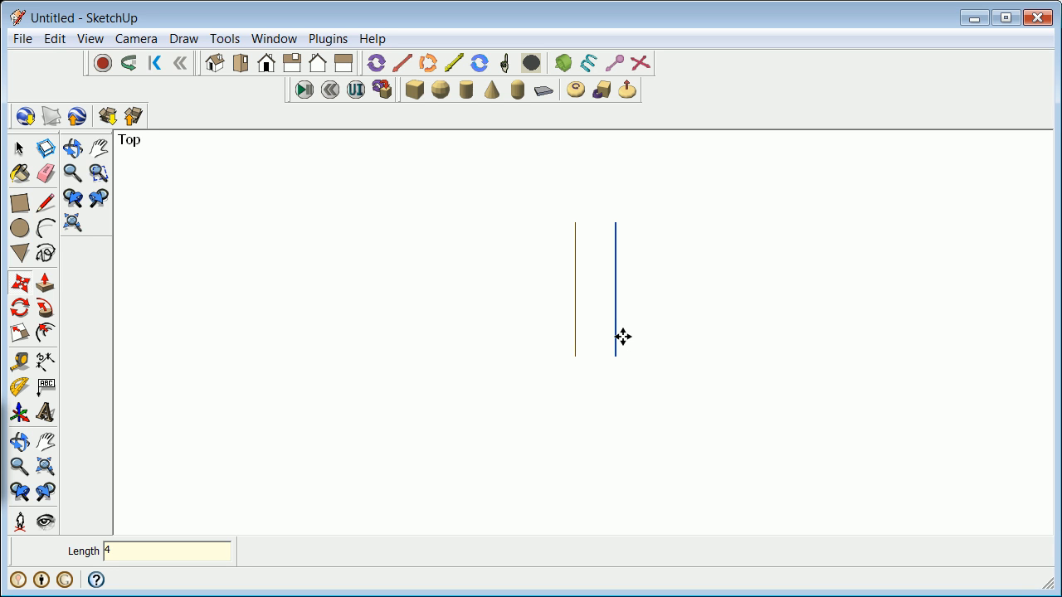
key(Return)
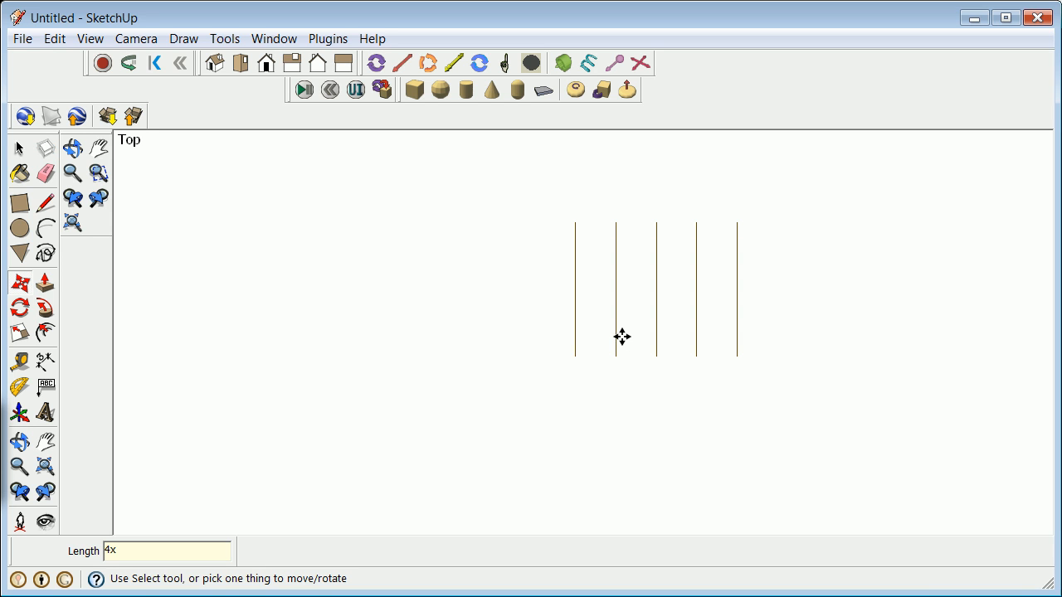
- Select the five parallel 100' grid lines and make them a group
click(20, 147)
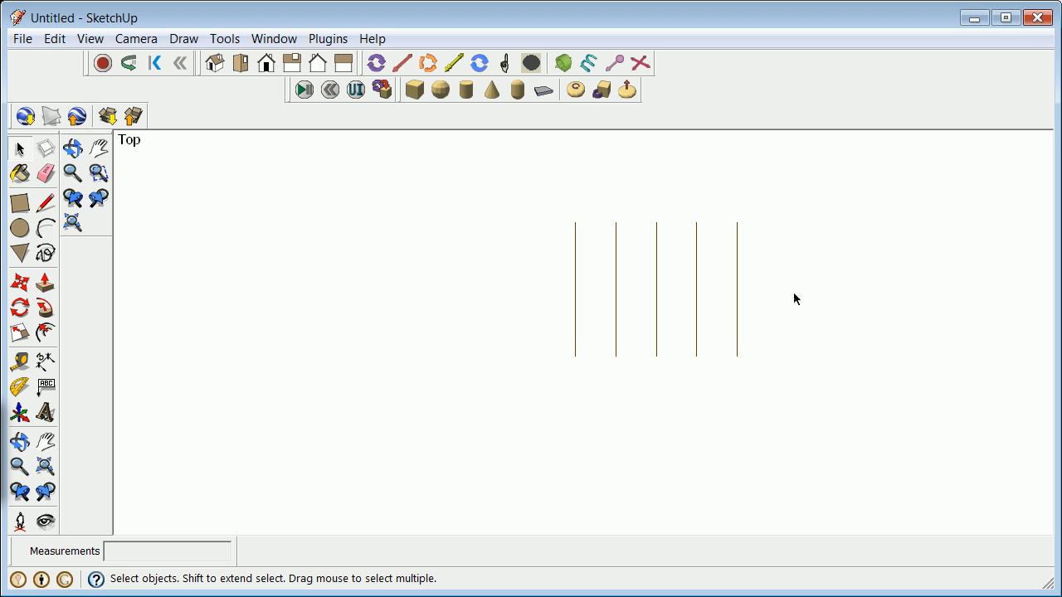
drag(528, 176, 765, 375)
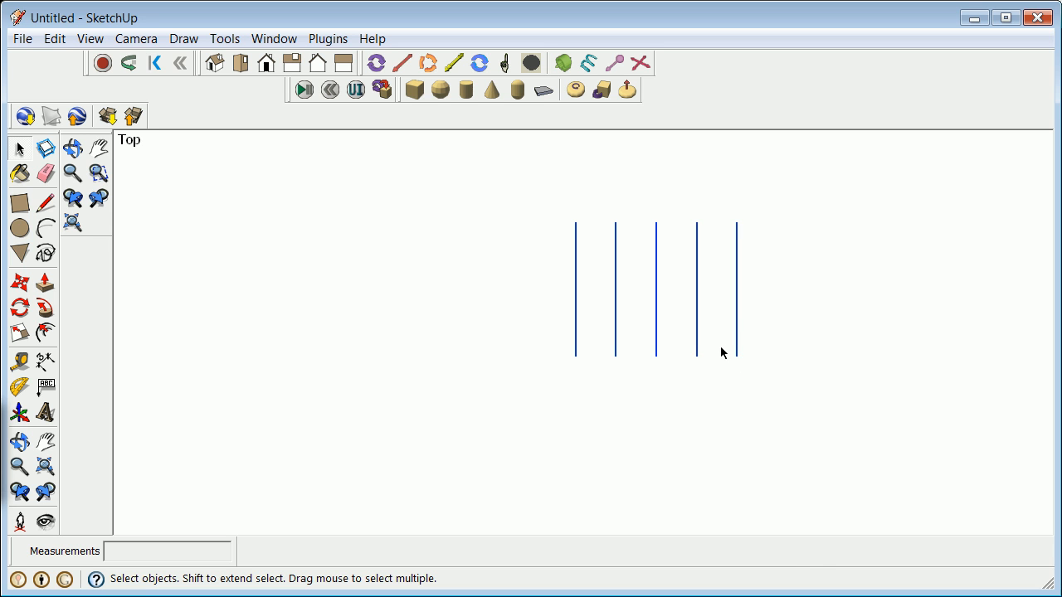
right_click(738, 338)
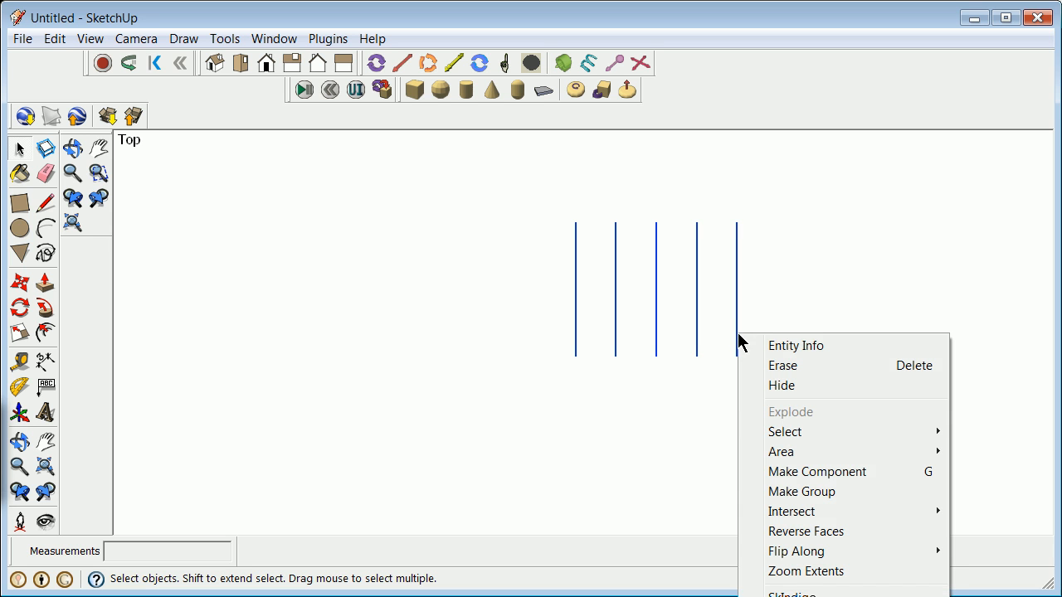
click(824, 492)
click(631, 425)
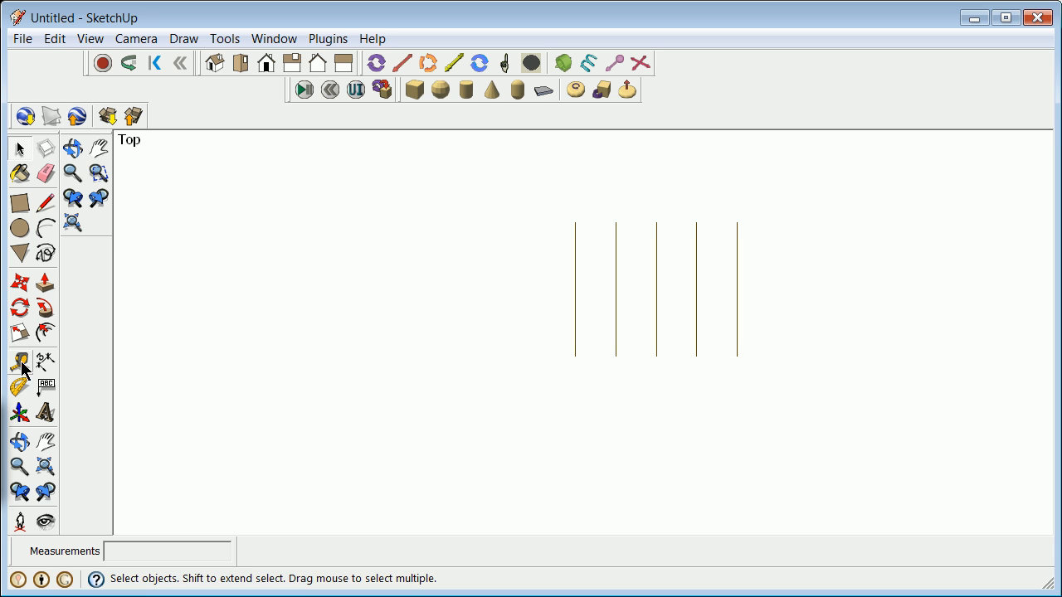
- Draw a line across the grid's near edge, joining the lower endpoints of the first and last 100' lines
click(46, 203)
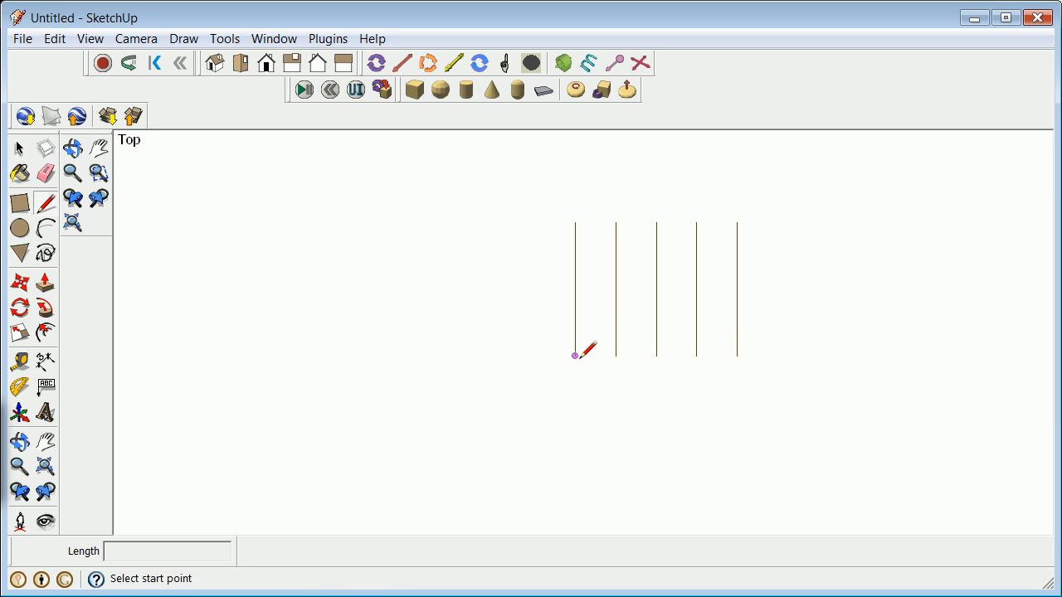
click(575, 356)
click(737, 356)
click(19, 147)
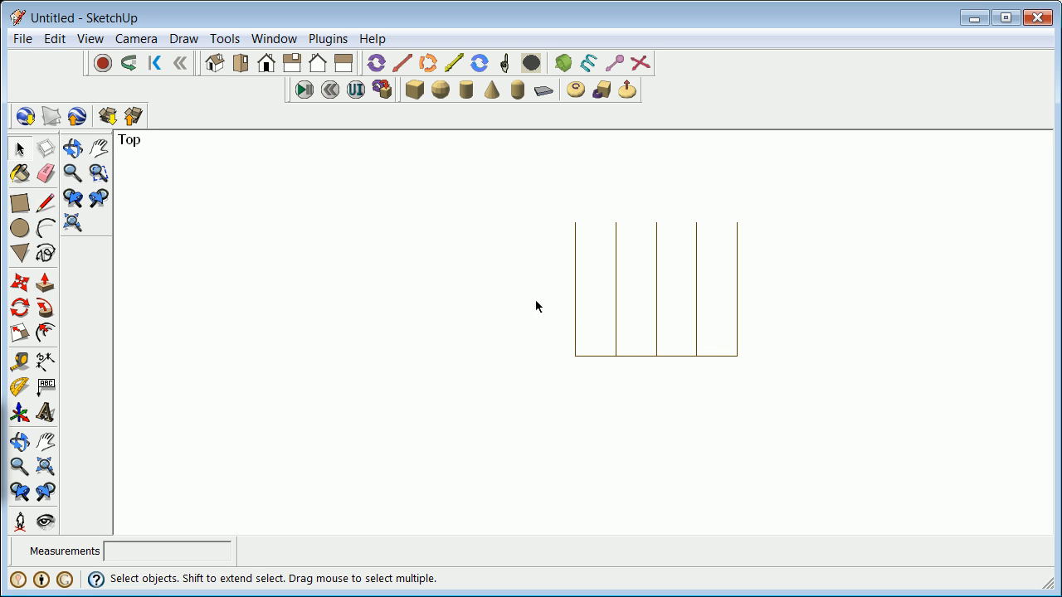
- Copy the cross line 50' along the green axis with the Move tool and repeat the copy as a 2x array
click(623, 357)
click(573, 369)
drag(564, 339, 787, 395)
click(20, 283)
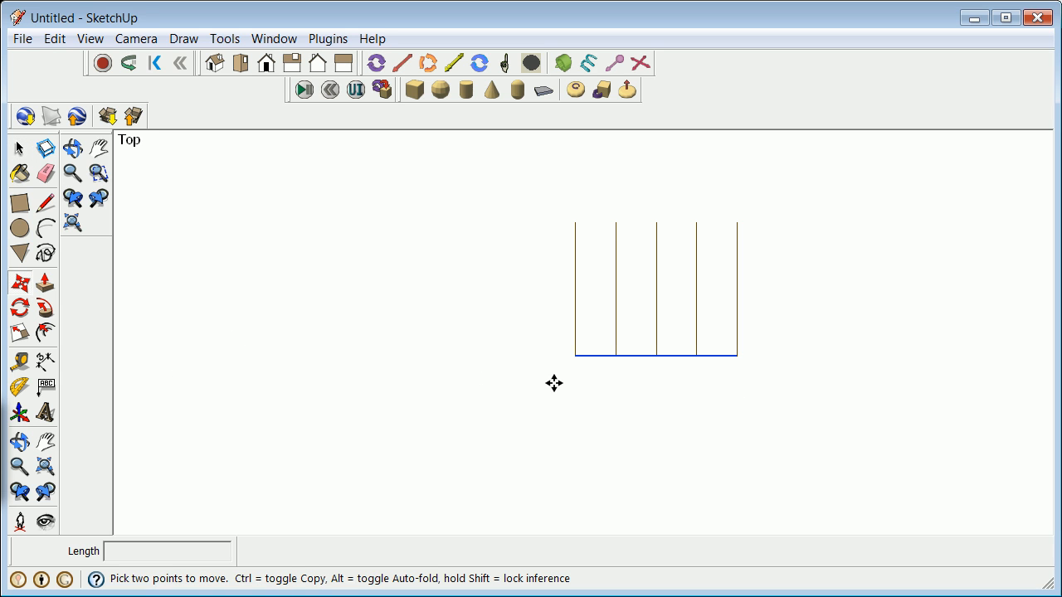
click(579, 355)
key(ctrl)
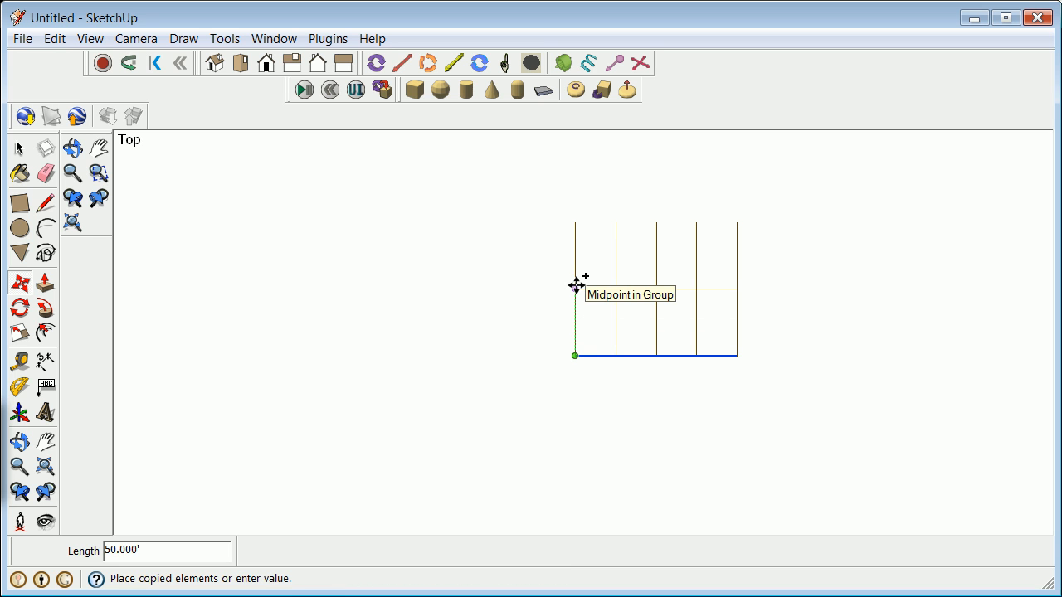
text(5)
click(577, 286)
text(2x)
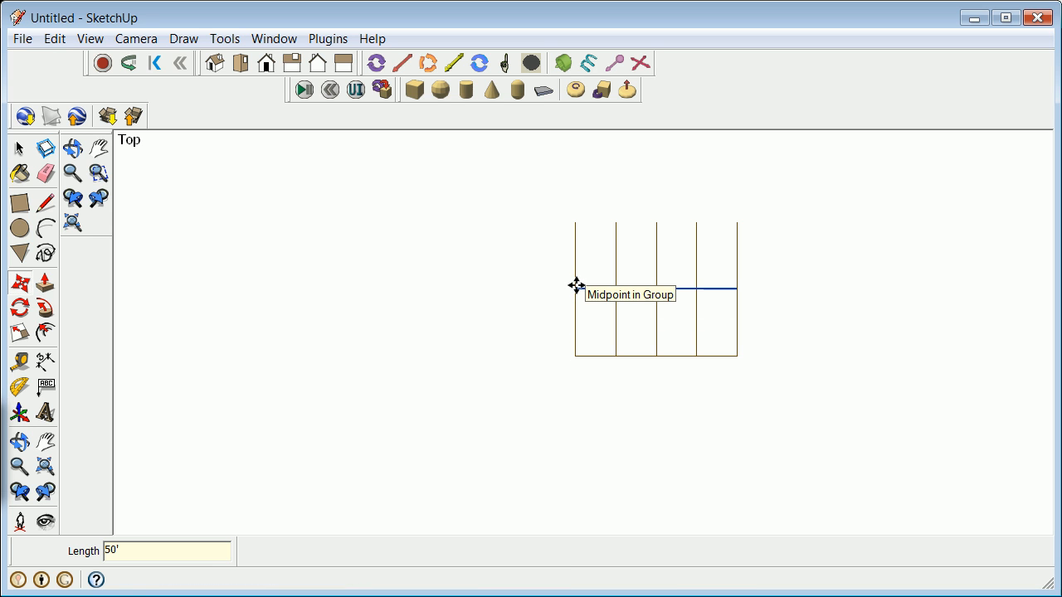
key(Return)
click(20, 148)
- Select the three cross lines of the grid and make them a group
click(627, 223)
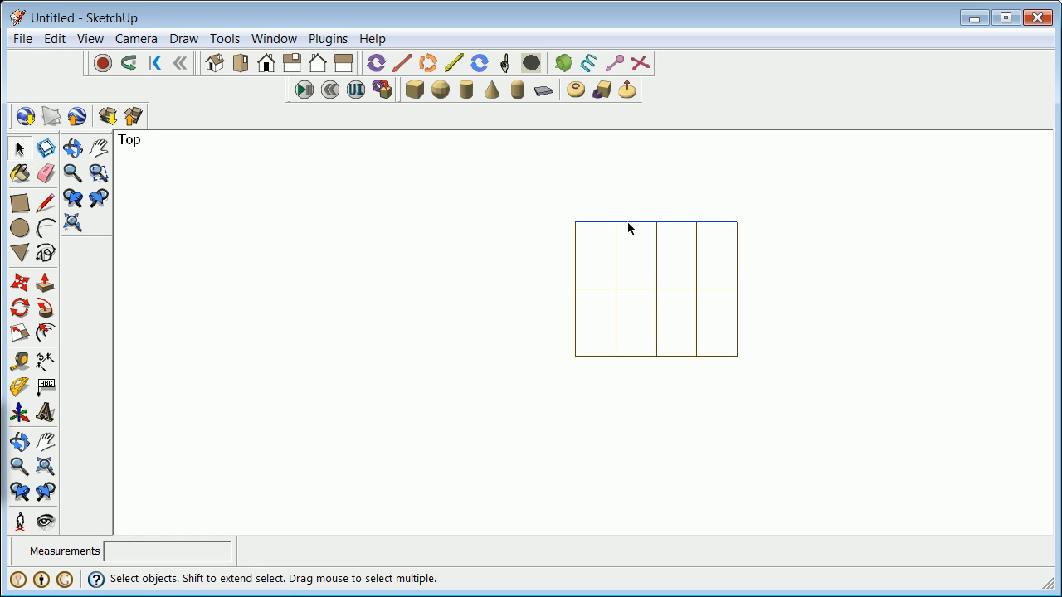
shift+click(637, 289)
shift+click(645, 355)
right_click(643, 355)
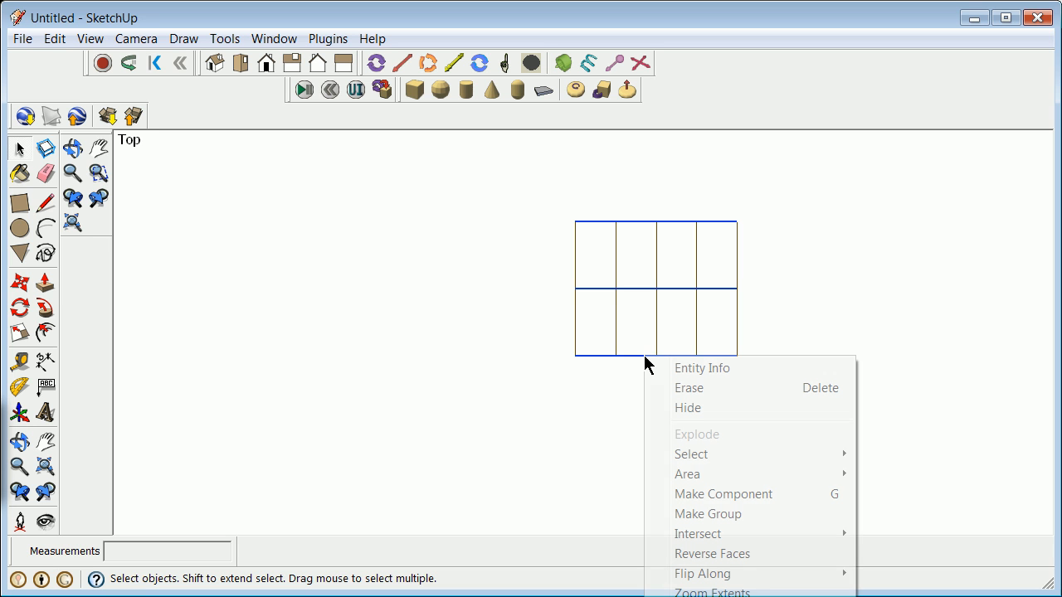
click(718, 512)
click(574, 385)
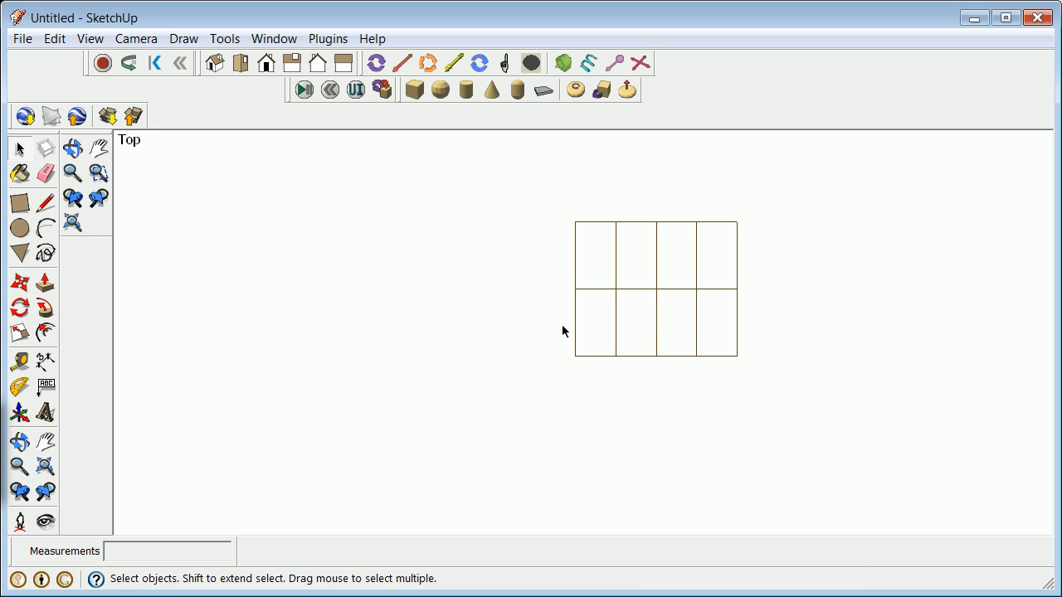
- Combine the two groups of grid lines into a single group
drag(526, 187, 775, 383)
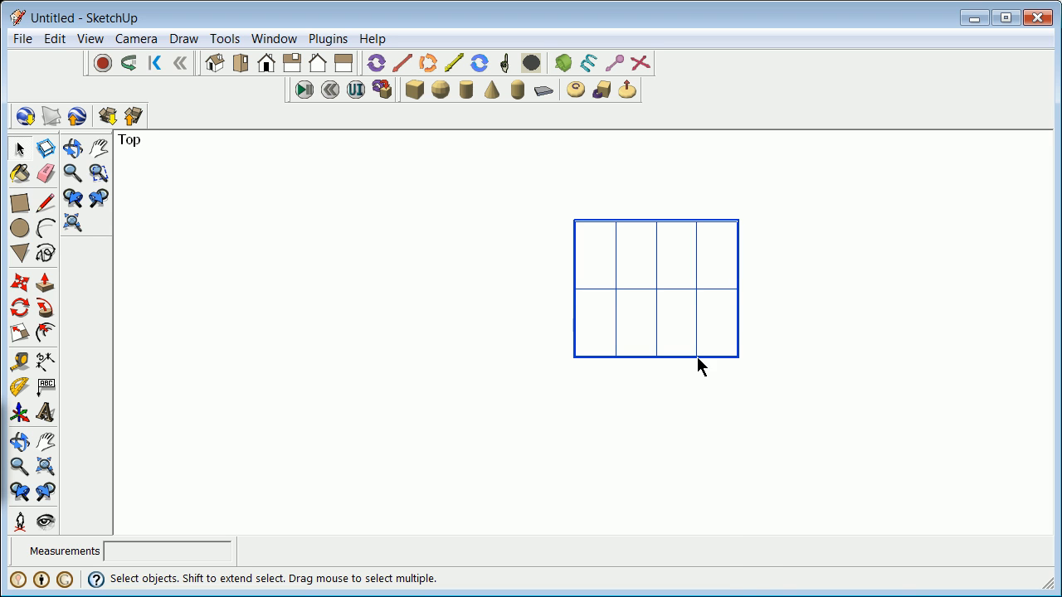
right_click(699, 359)
click(769, 536)
click(628, 439)
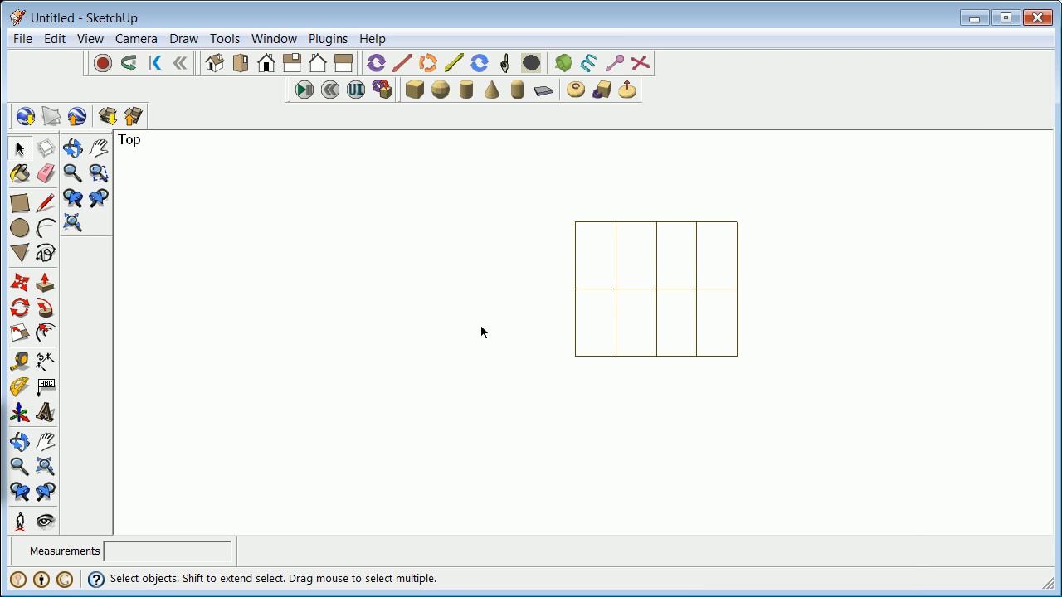
- Make the "column" layer the active layer and close the layer list
click(18, 442)
drag(747, 249, 561, 322)
scroll(561, 323, up, 5)
scroll(591, 312, down, 2)
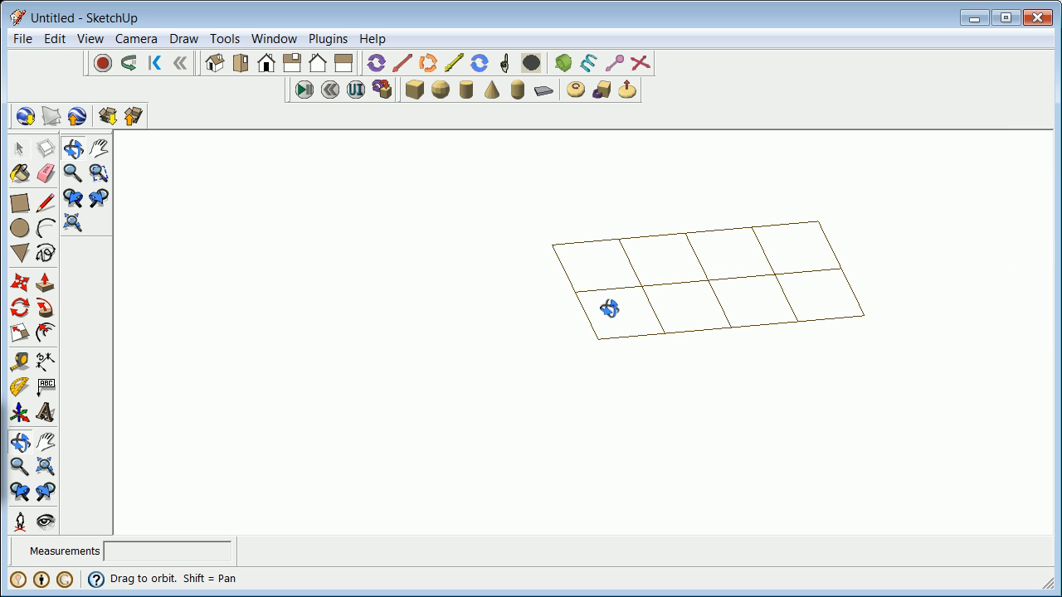
scroll(617, 306, up, 4)
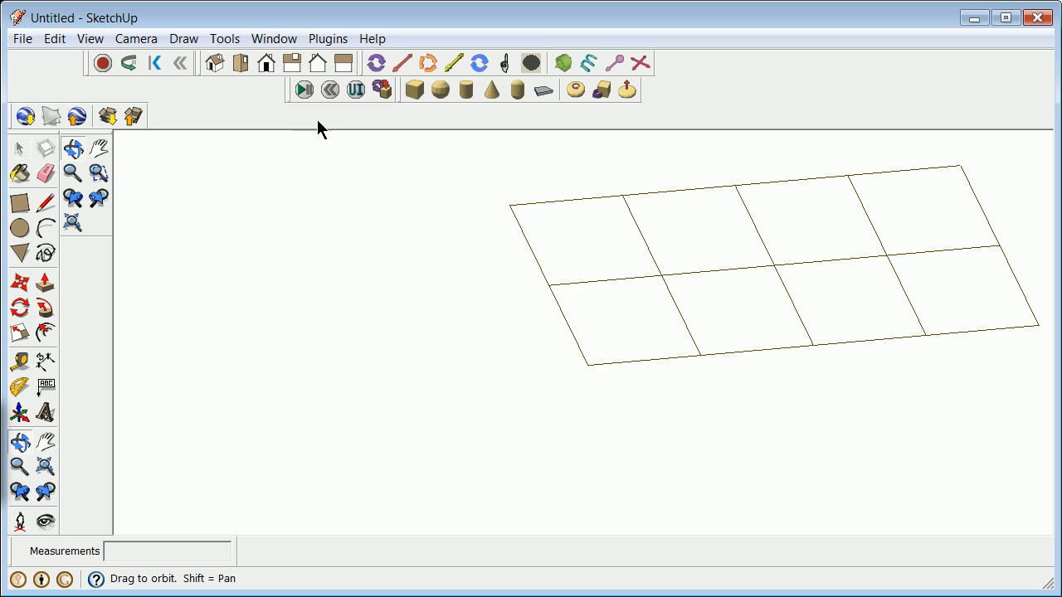
click(272, 43)
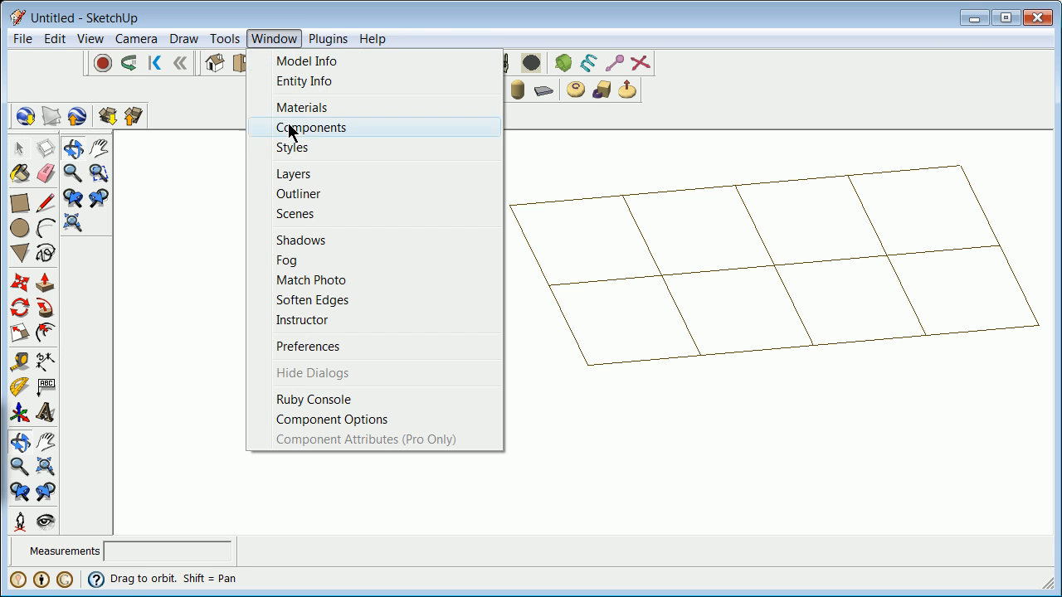
click(330, 177)
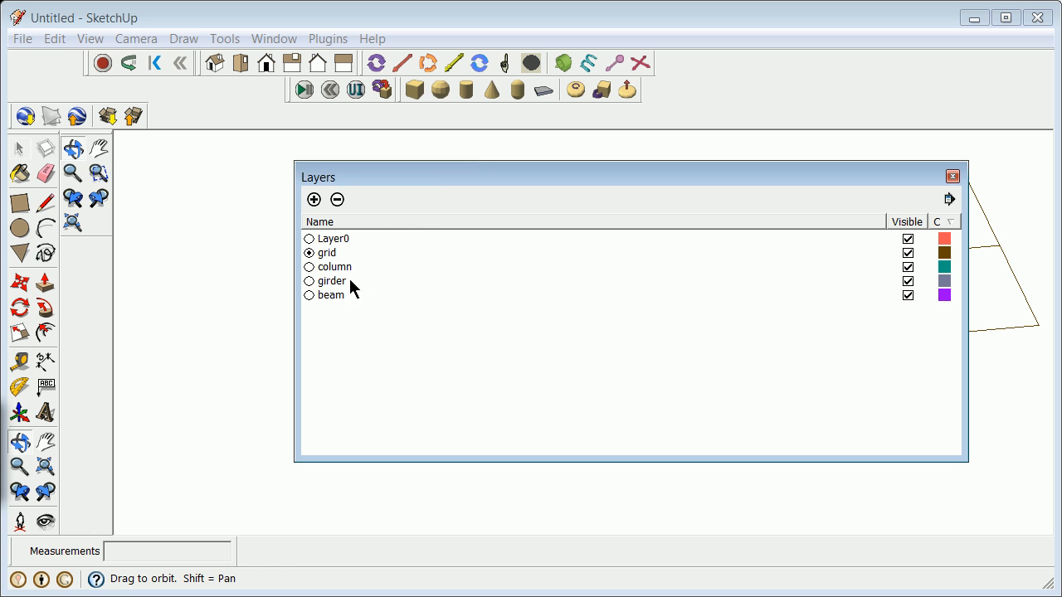
click(309, 267)
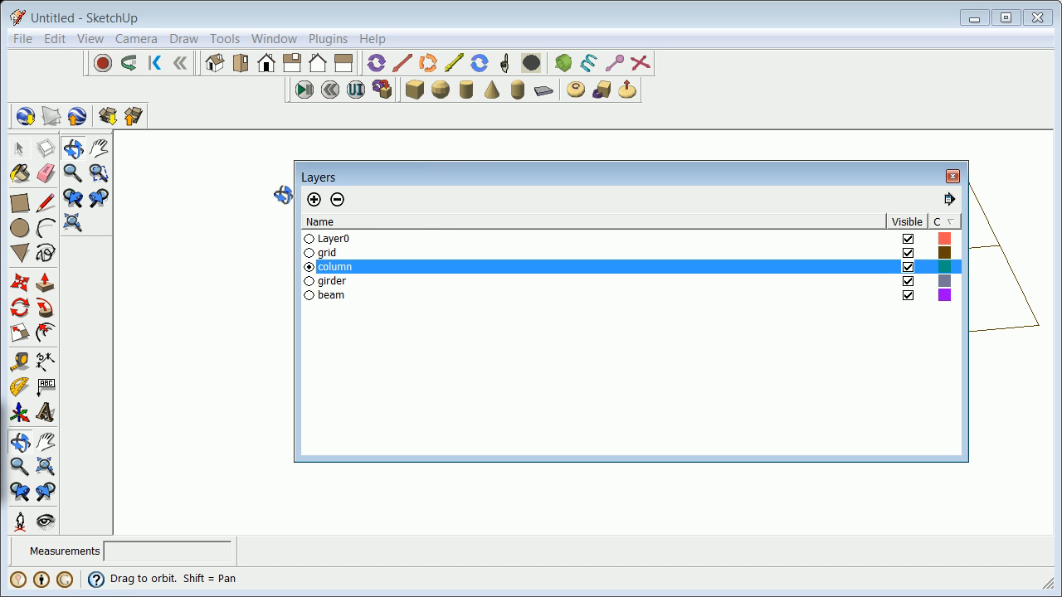
click(953, 176)
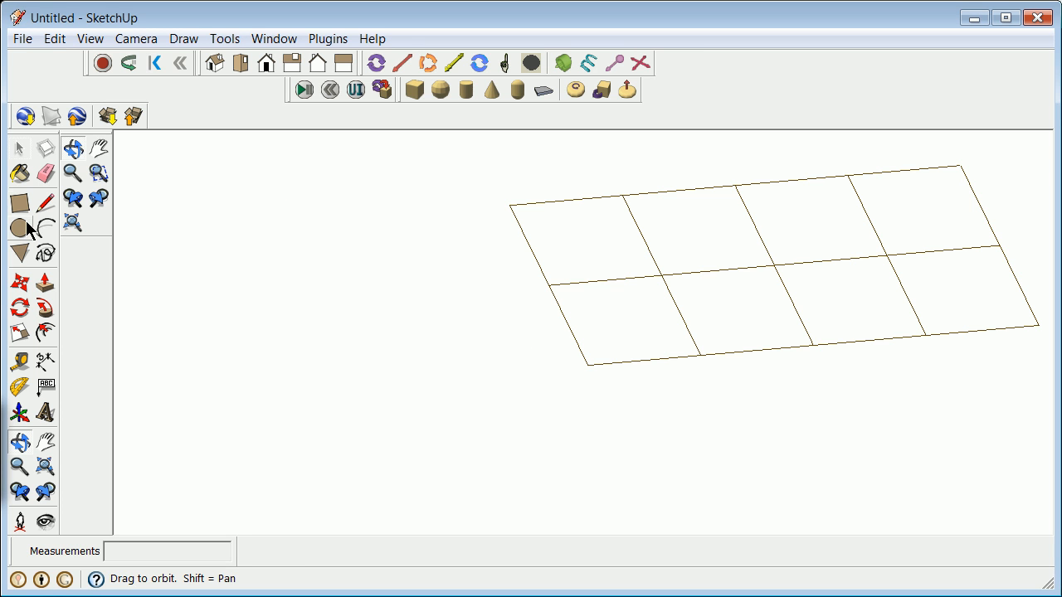
- Draw a 10' line straight up along the blue axis from the grid's near corner at the origin
click(39, 208)
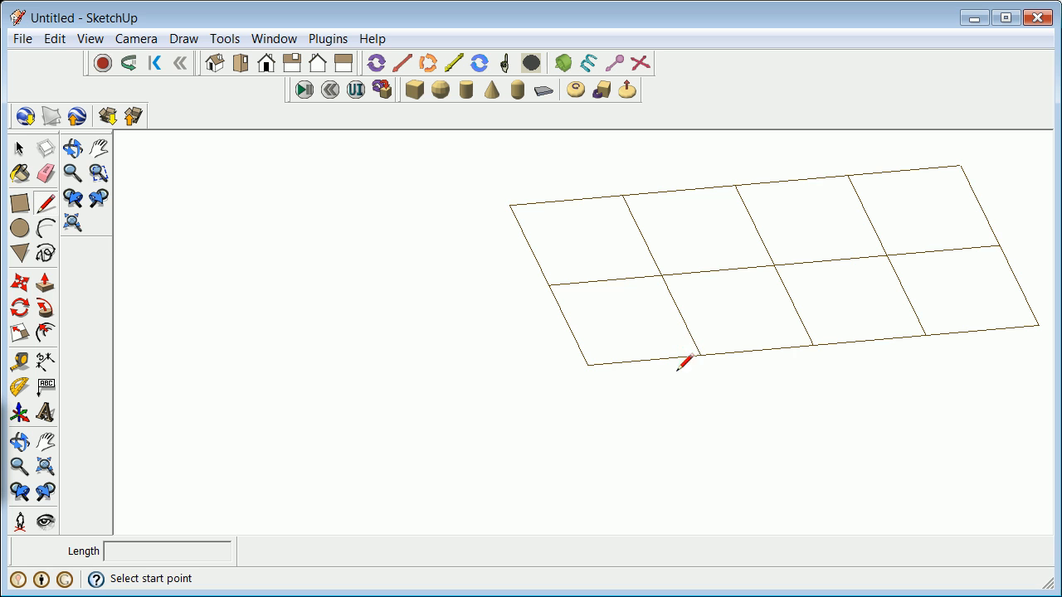
click(587, 365)
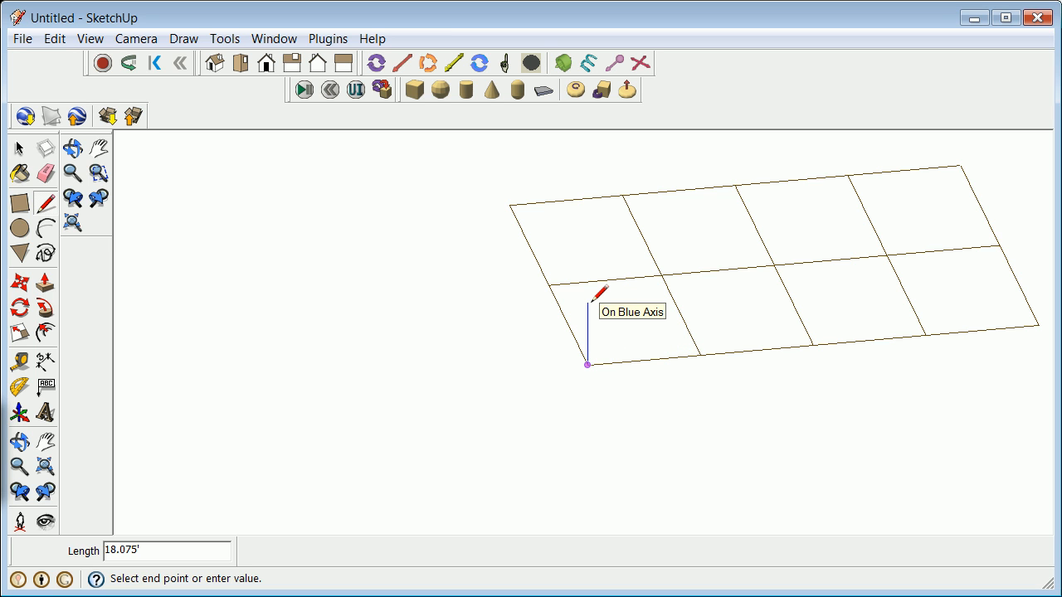
click(588, 302)
text(10)
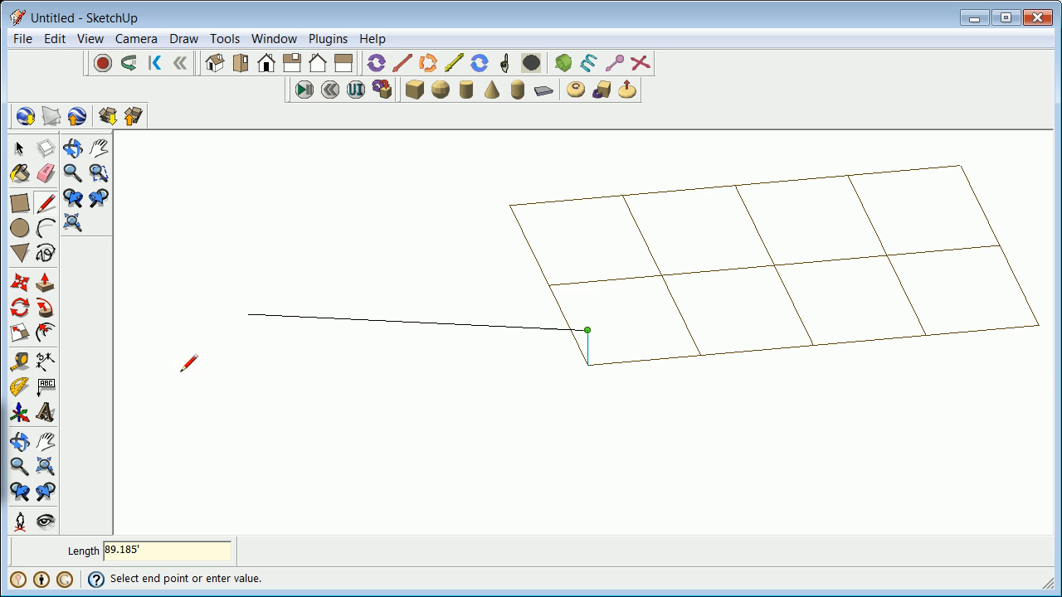
click(20, 148)
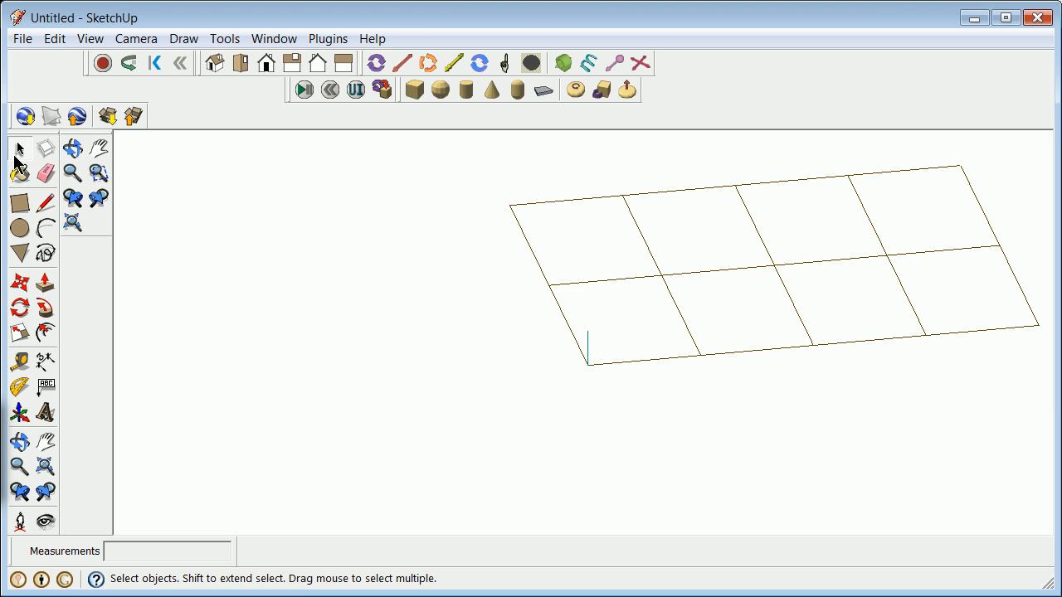
drag(579, 324, 603, 381)
right_click(588, 361)
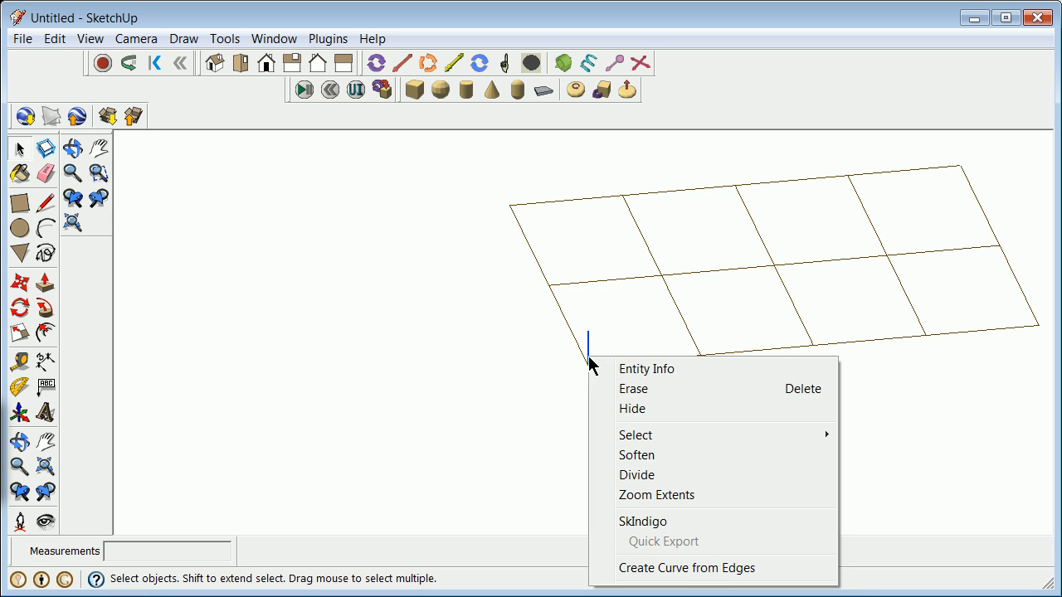
click(589, 311)
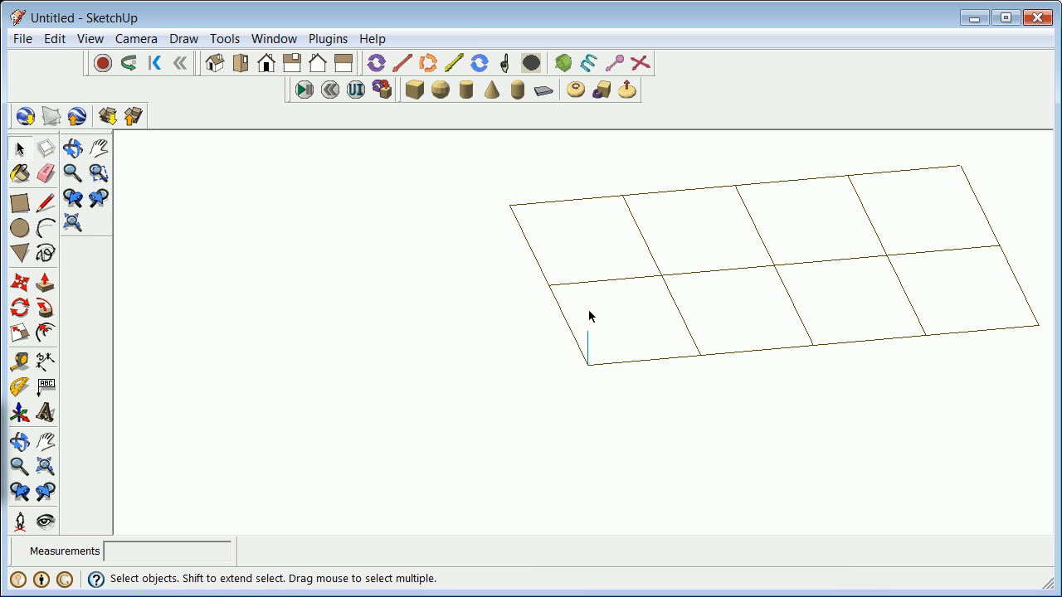
- Turn the vertical 10' line into a component named "Column", replacing the selection with it
drag(580, 333, 599, 375)
right_click(587, 350)
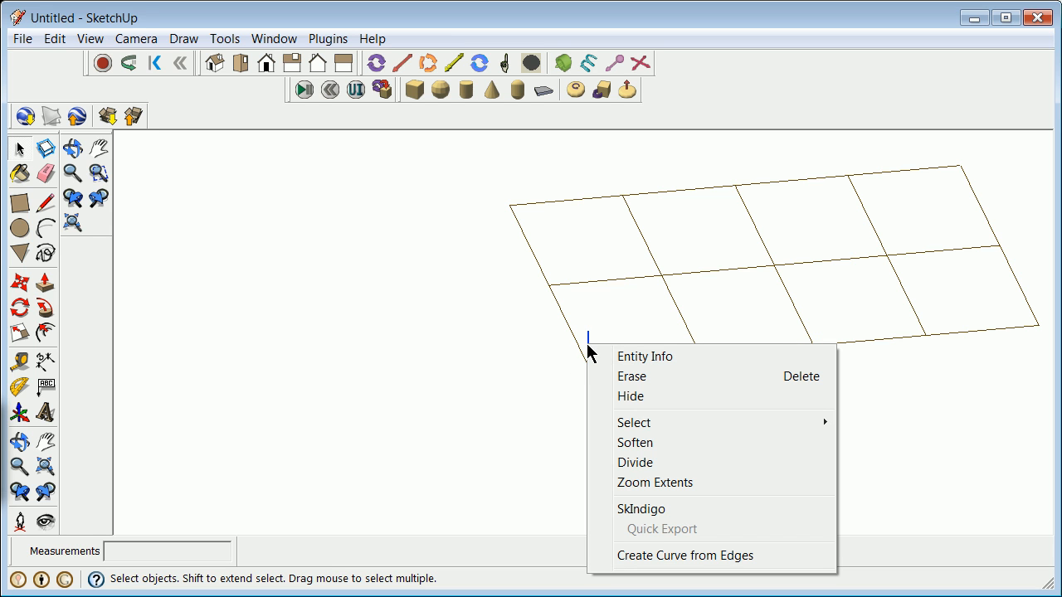
click(543, 315)
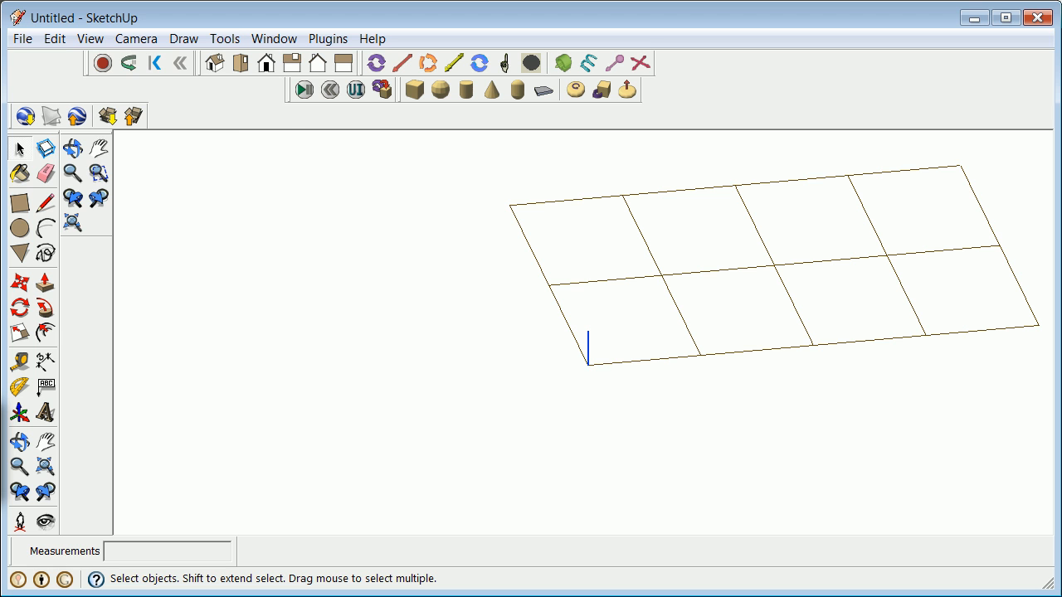
click(54, 38)
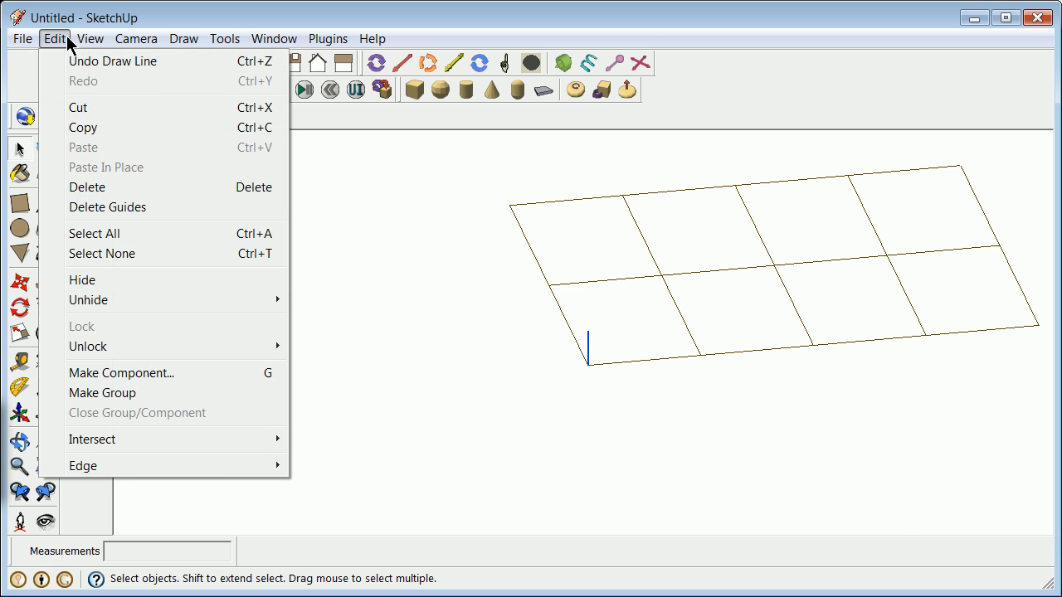
click(110, 373)
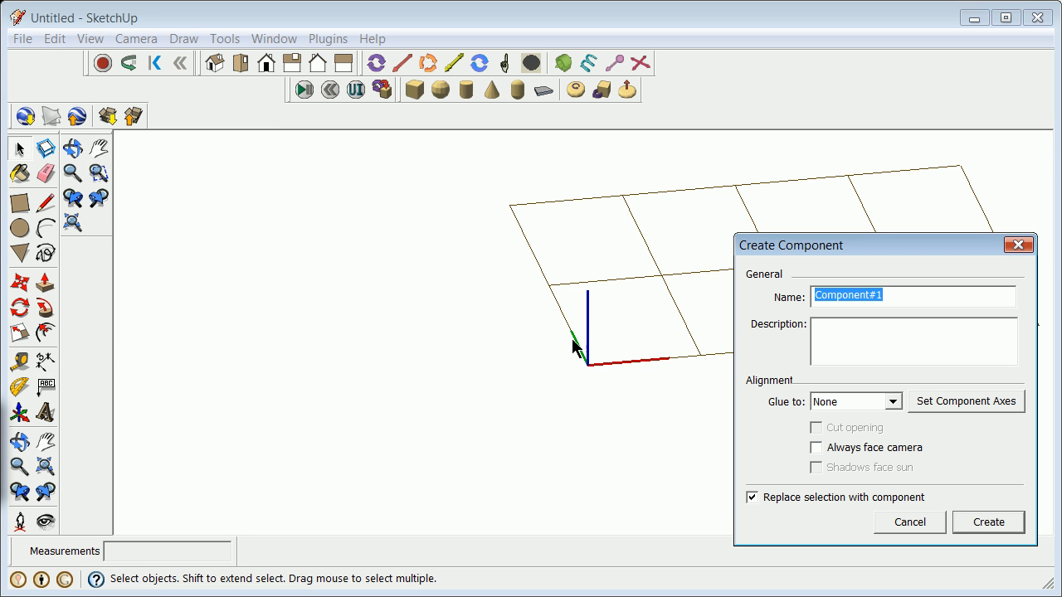
drag(891, 295, 753, 315)
text(co)
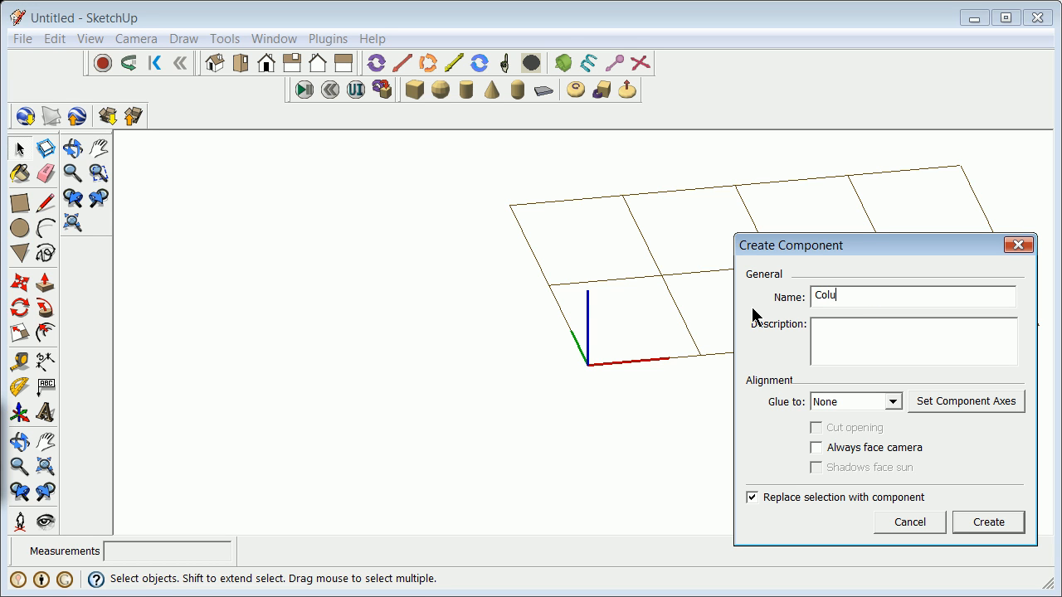
text(lumn))
text(on)
click(971, 524)
click(600, 427)
- Copy the column component 30' along the red axis to the next grid intersection with the Move tool
click(587, 350)
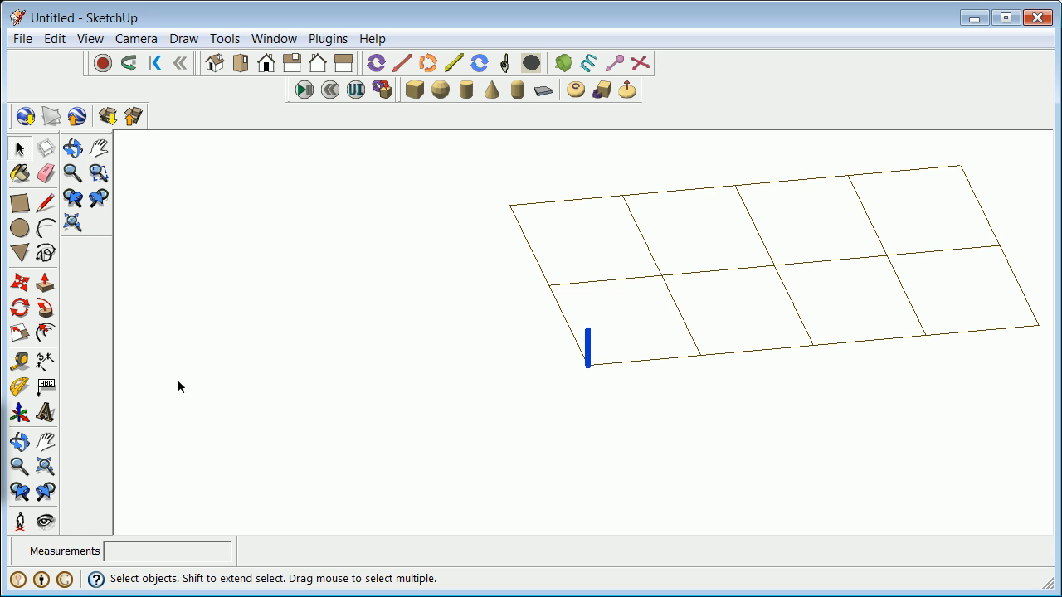
click(20, 283)
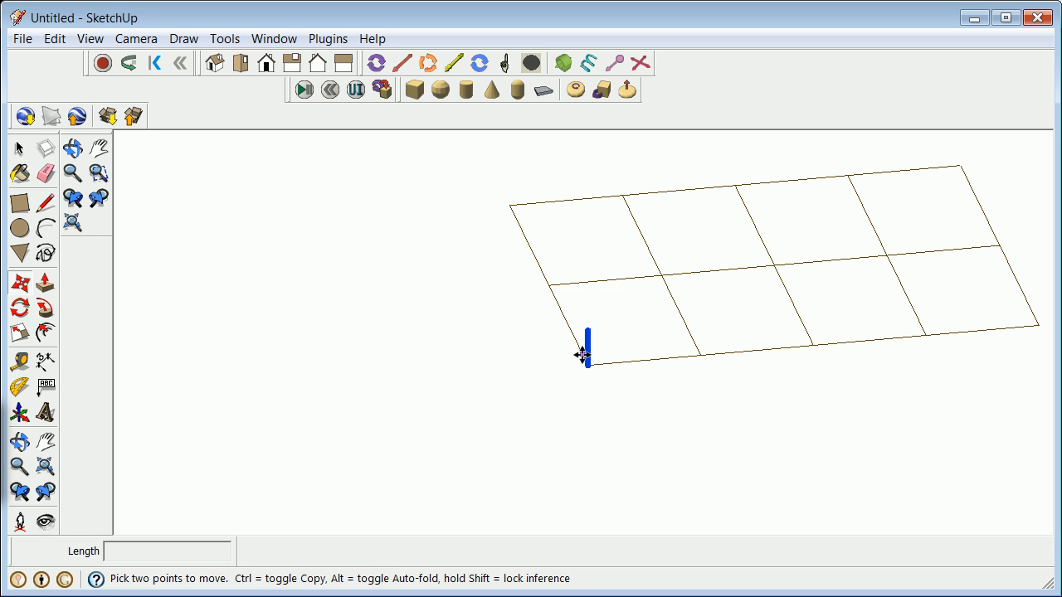
key(ctrl)
click(586, 362)
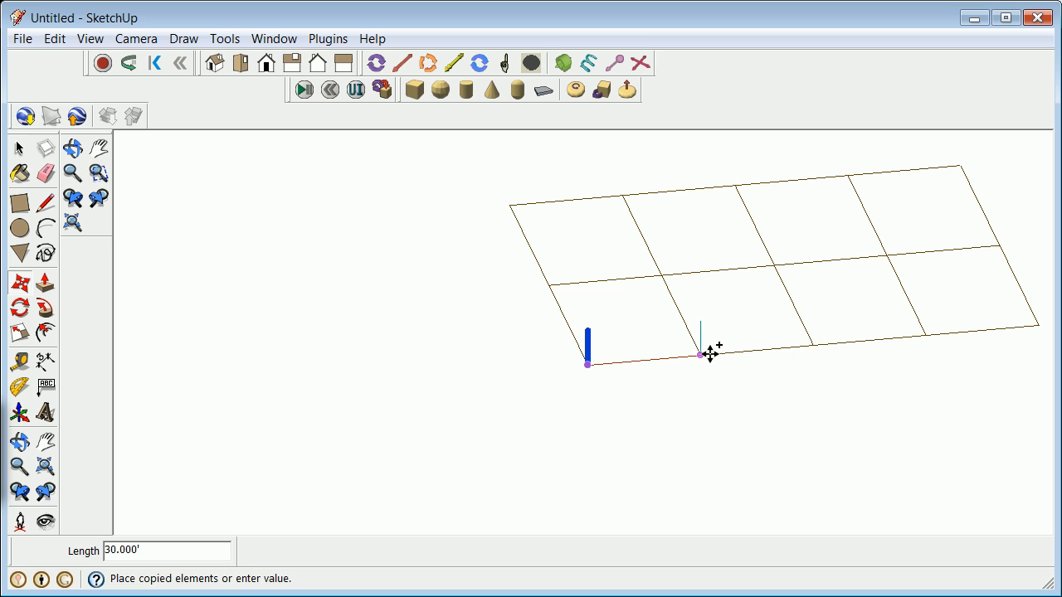
click(703, 355)
text(30)
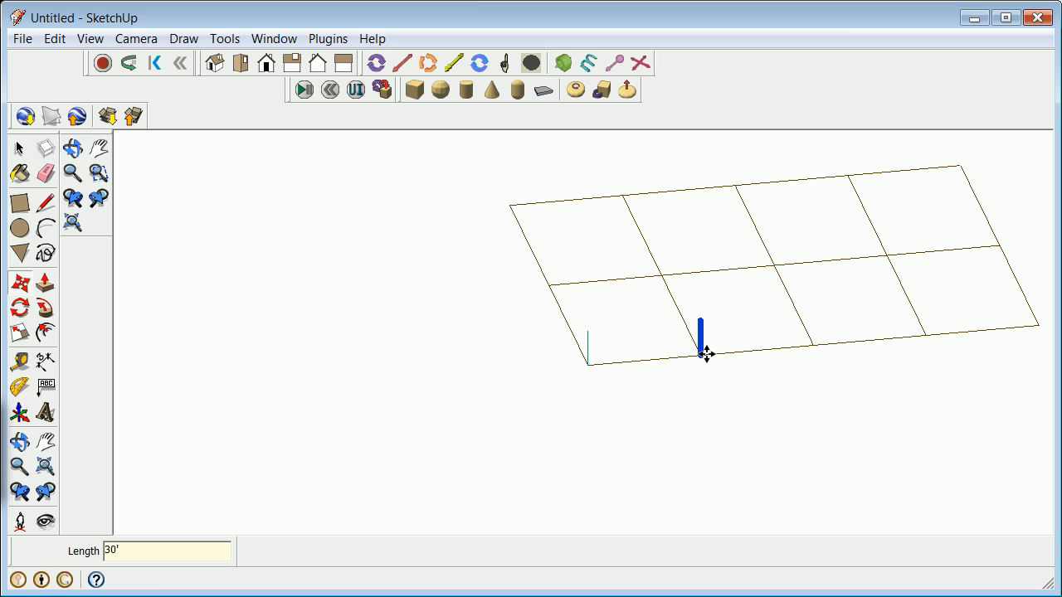
- Repeat the 30' column copy along the red axis to the remaining intersections of the grid's near edge
key(Return)
scroll(700, 357, down, 1)
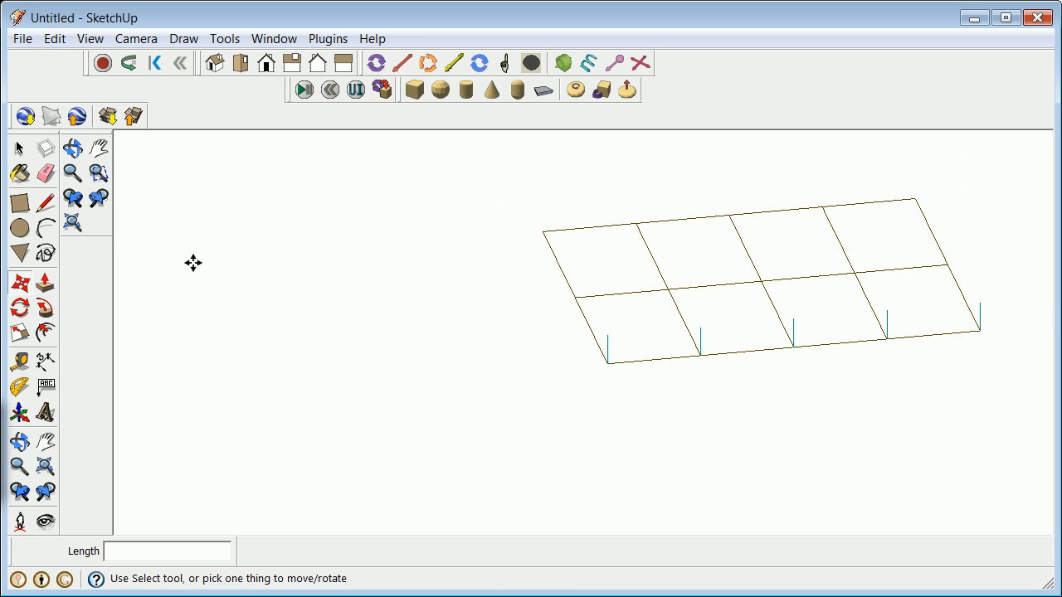
- Copy the five near-edge columns 50' along the green axis from the corner column's base and repeat the copy as a 2x array
click(18, 147)
drag(561, 301, 1008, 367)
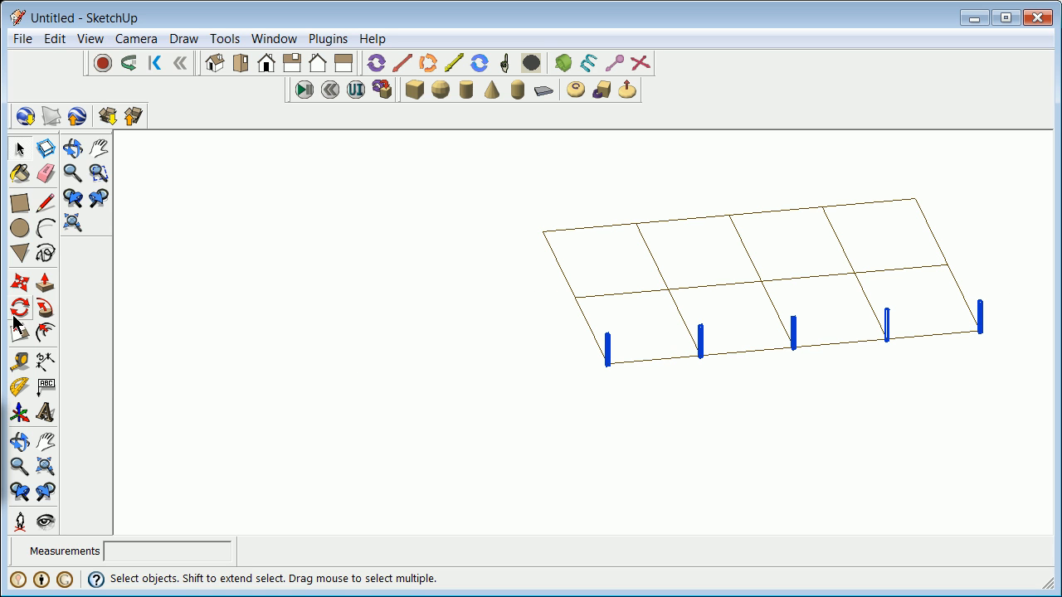
click(19, 283)
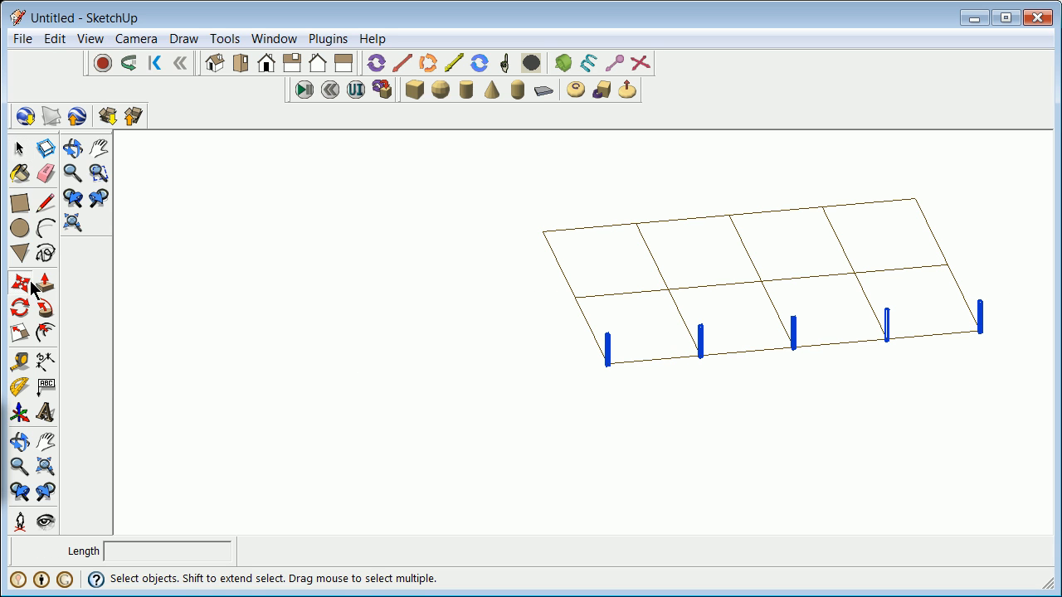
click(607, 363)
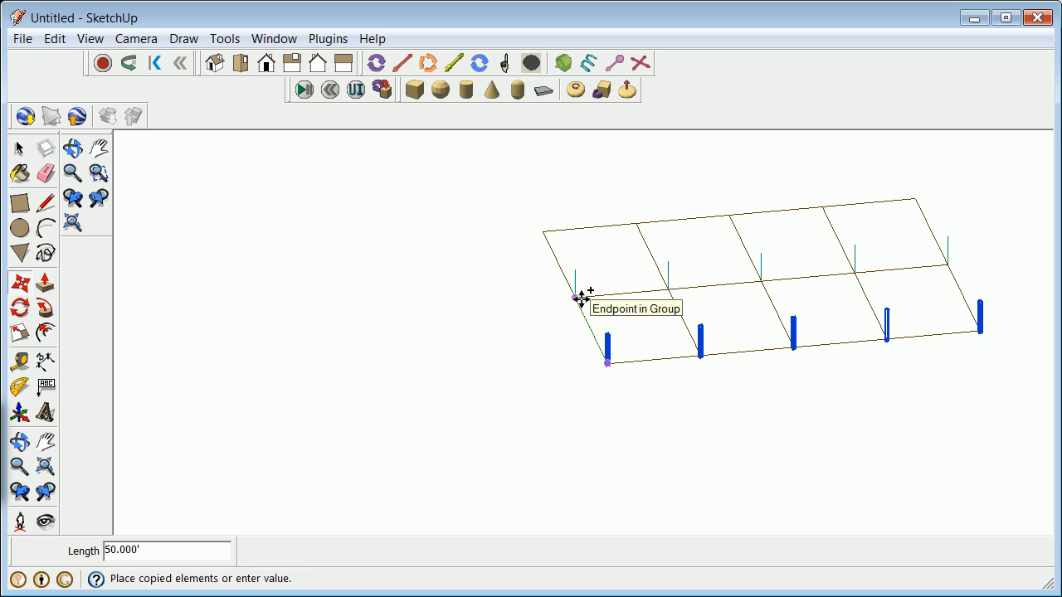
text(5)
key(Return)
text(2x)
key(Return)
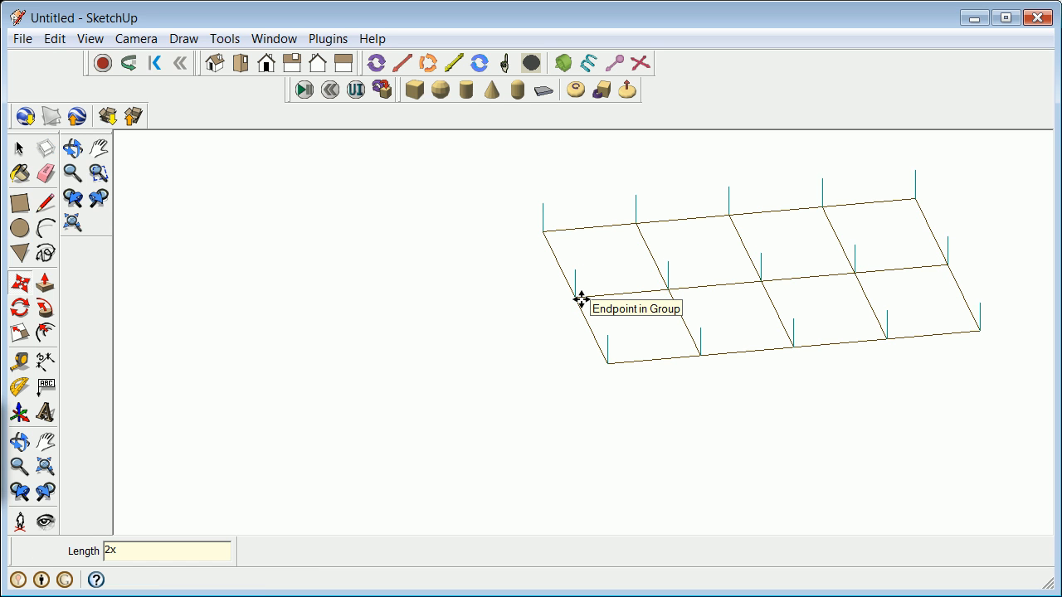
key(space)
click(23, 149)
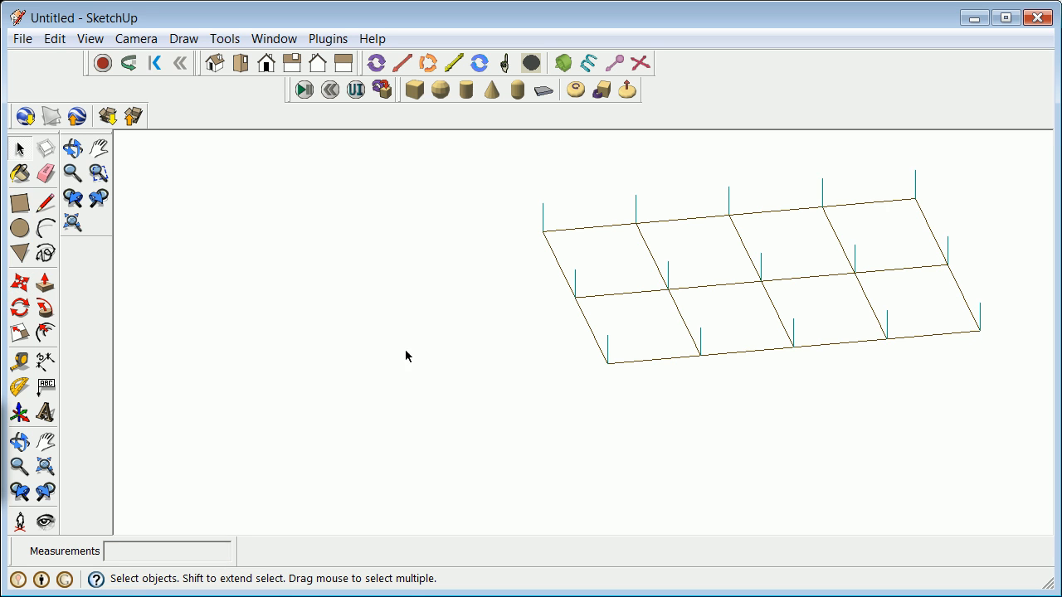
click(545, 219)
shift+click(636, 211)
shift+click(730, 206)
shift+click(823, 196)
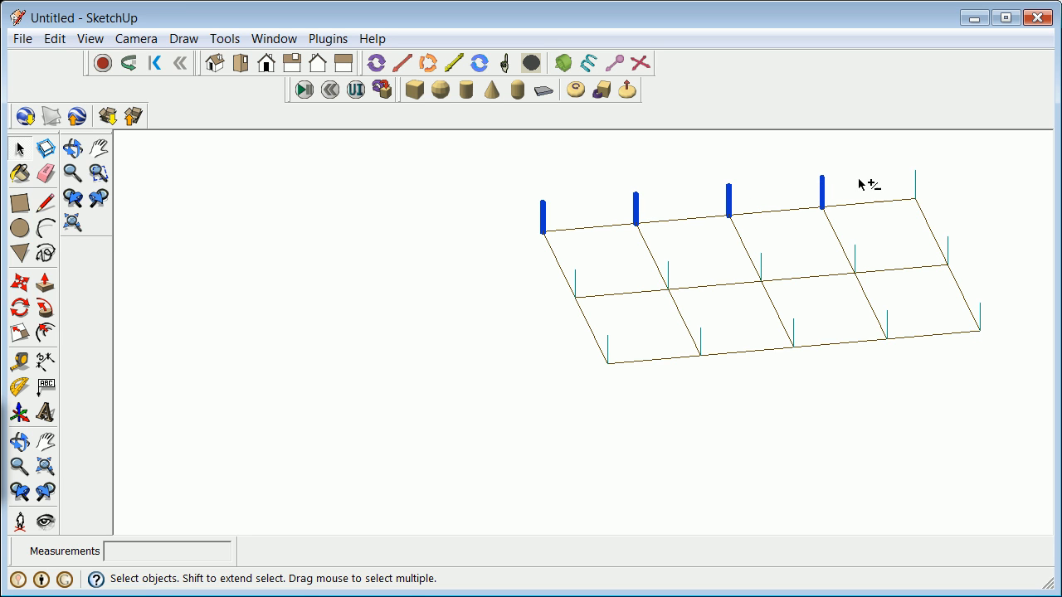
shift+click(914, 181)
shift+drag(1030, 225, 571, 404)
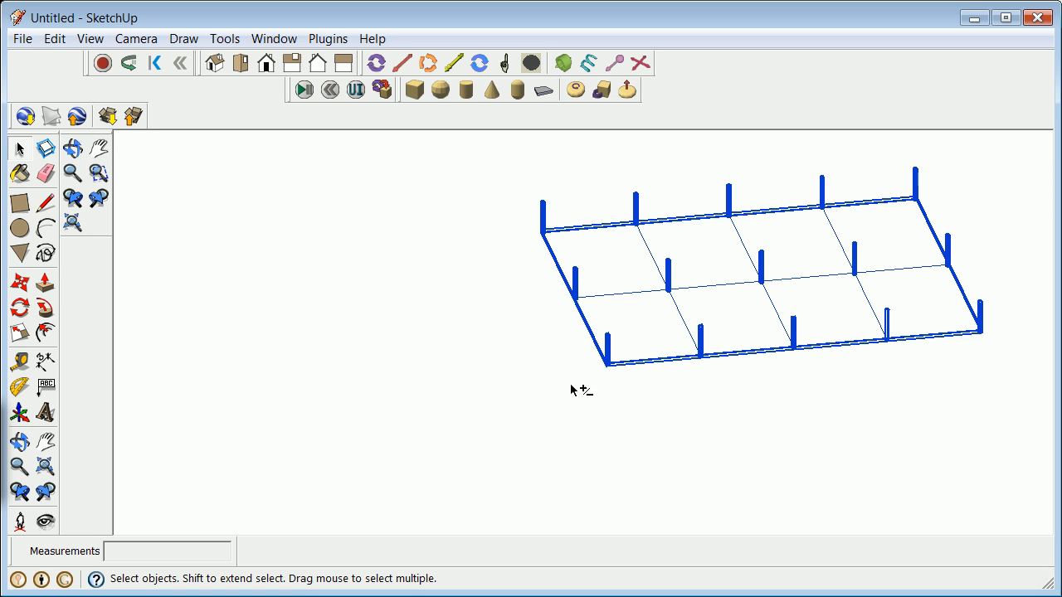
click(624, 366)
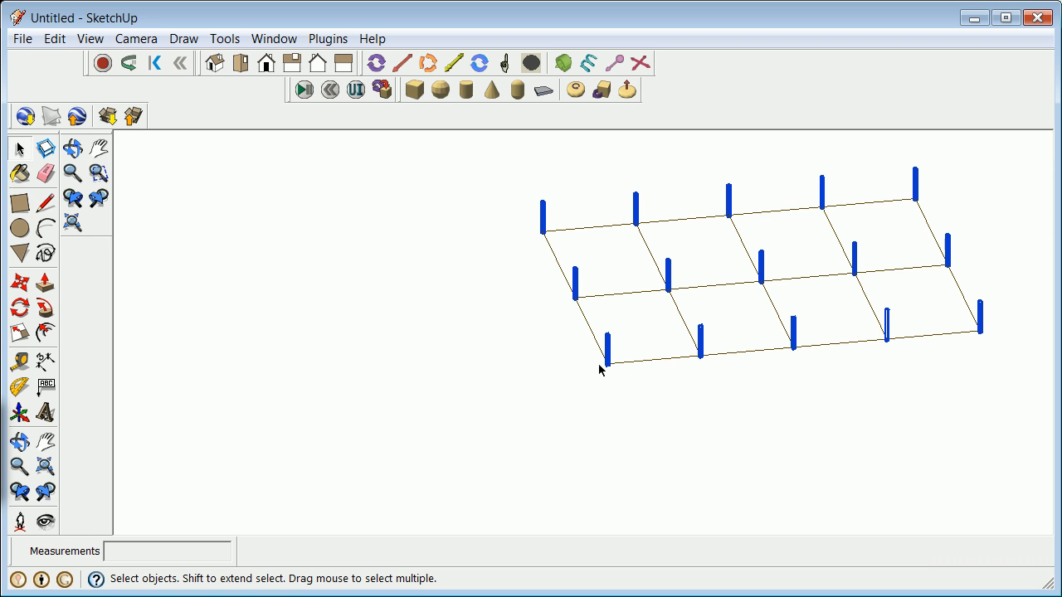
click(612, 350)
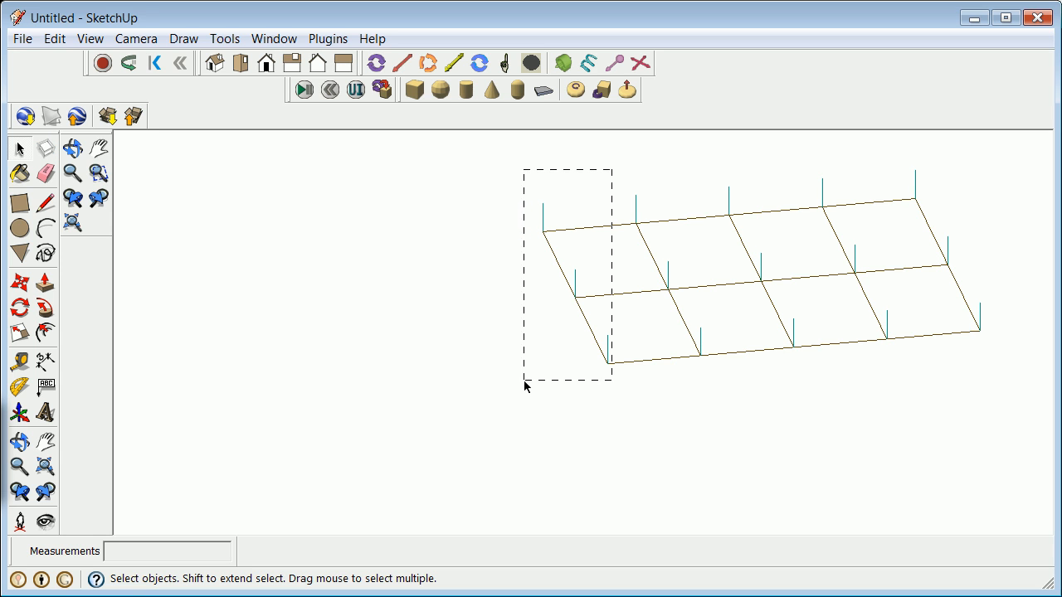
drag(533, 383, 532, 382)
drag(675, 171, 628, 351)
click(639, 396)
- Group all fifteen column components on the grid intersections, leaving the grid out of the group
click(608, 351)
shift+click(576, 284)
shift+click(544, 221)
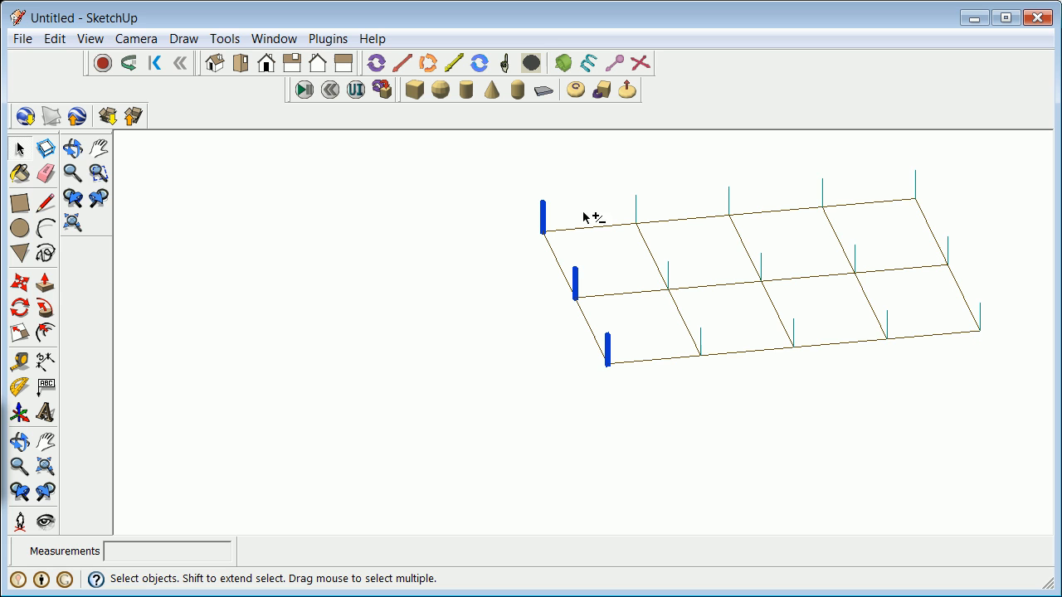
shift+click(637, 214)
shift+click(668, 275)
shift+click(701, 341)
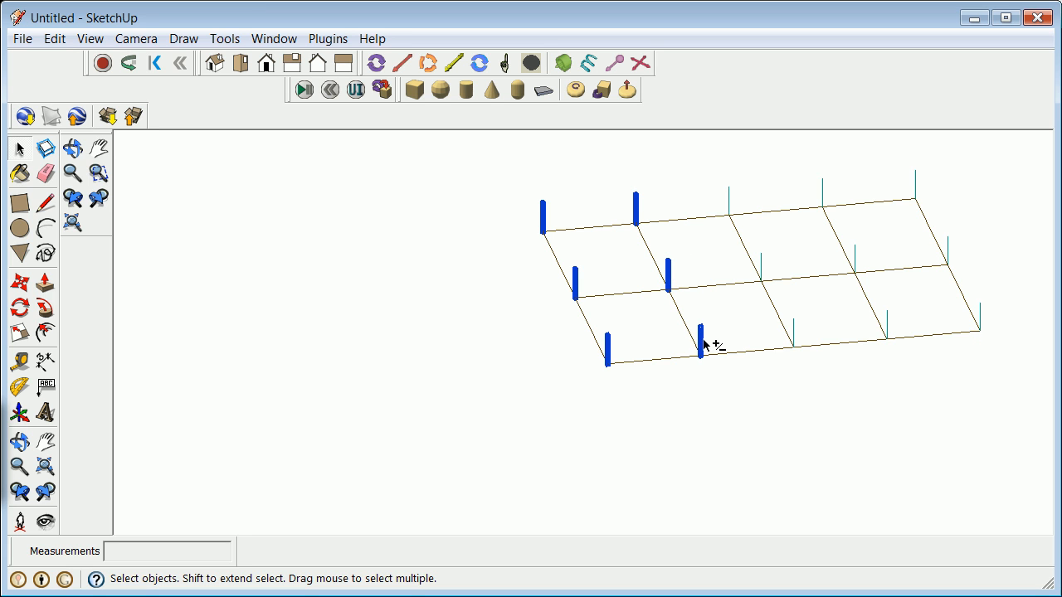
shift+click(797, 335)
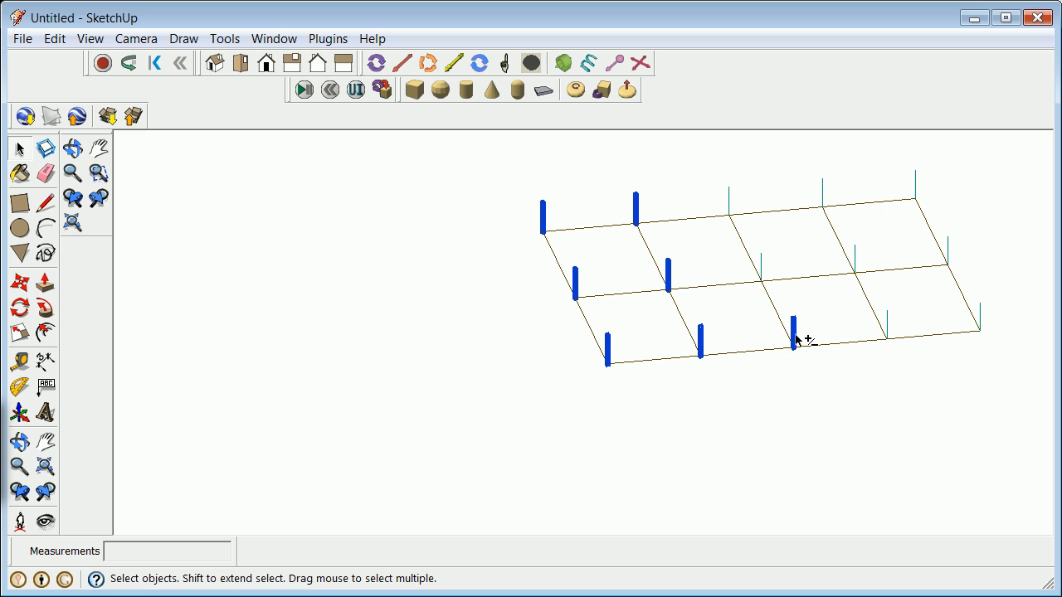
shift+click(762, 263)
shift+click(730, 203)
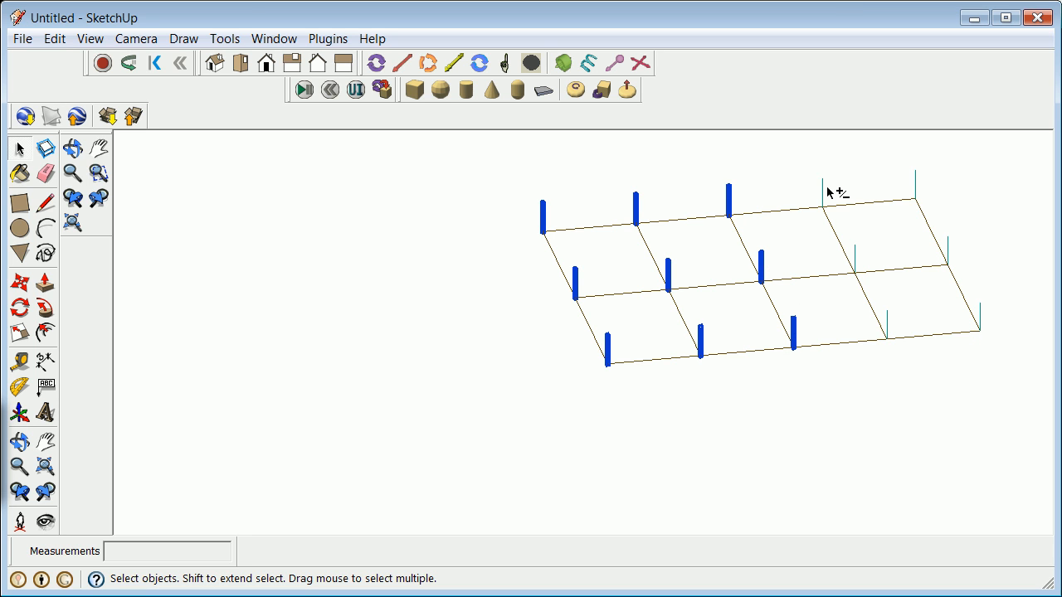
shift+click(822, 193)
shift+click(855, 257)
shift+click(888, 324)
shift+click(980, 313)
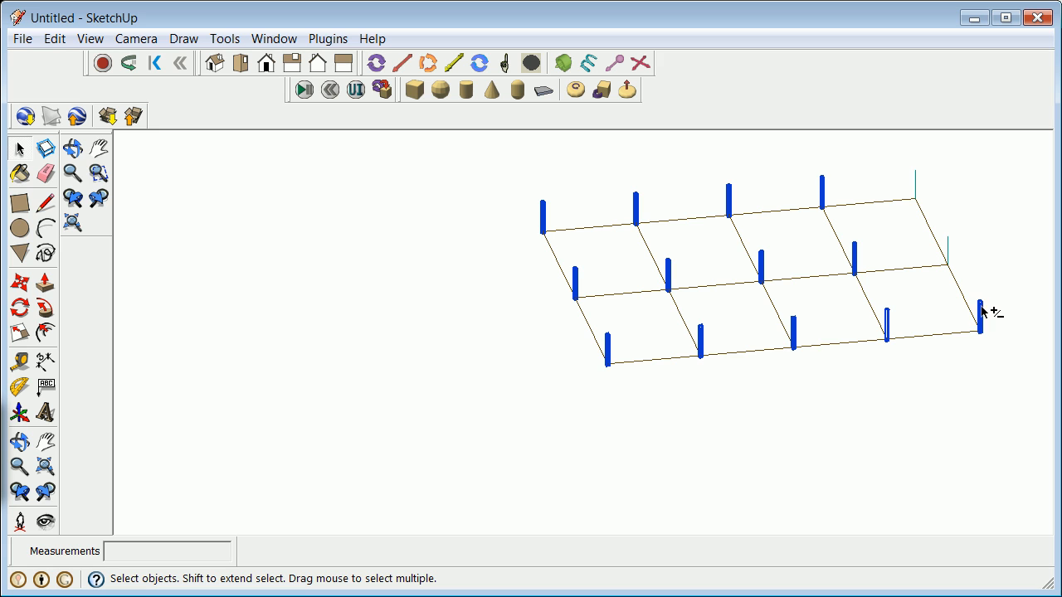
shift+click(947, 248)
shift+click(914, 180)
right_click(915, 182)
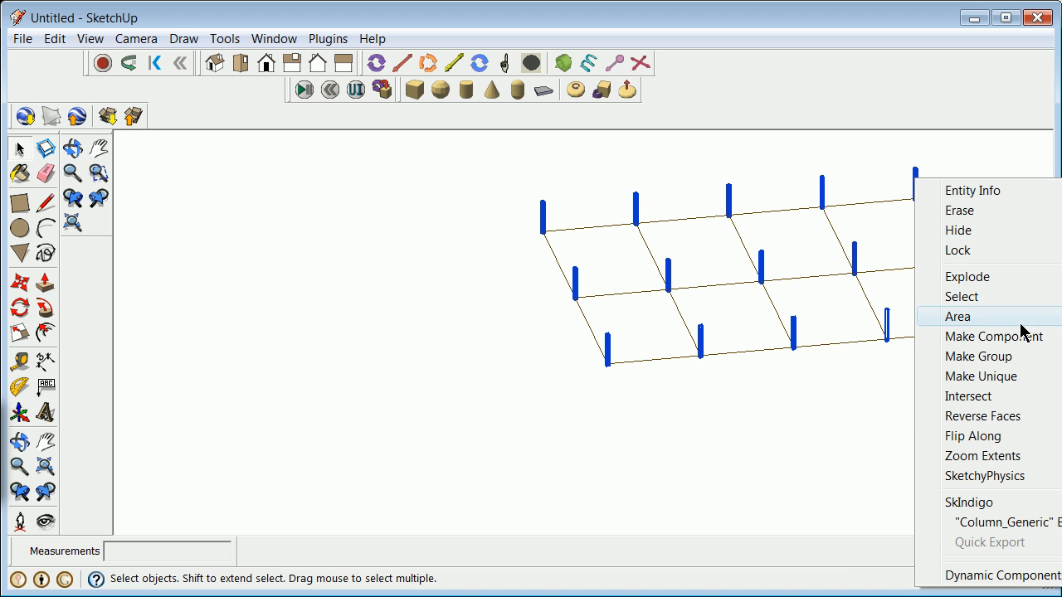
click(1040, 359)
click(756, 402)
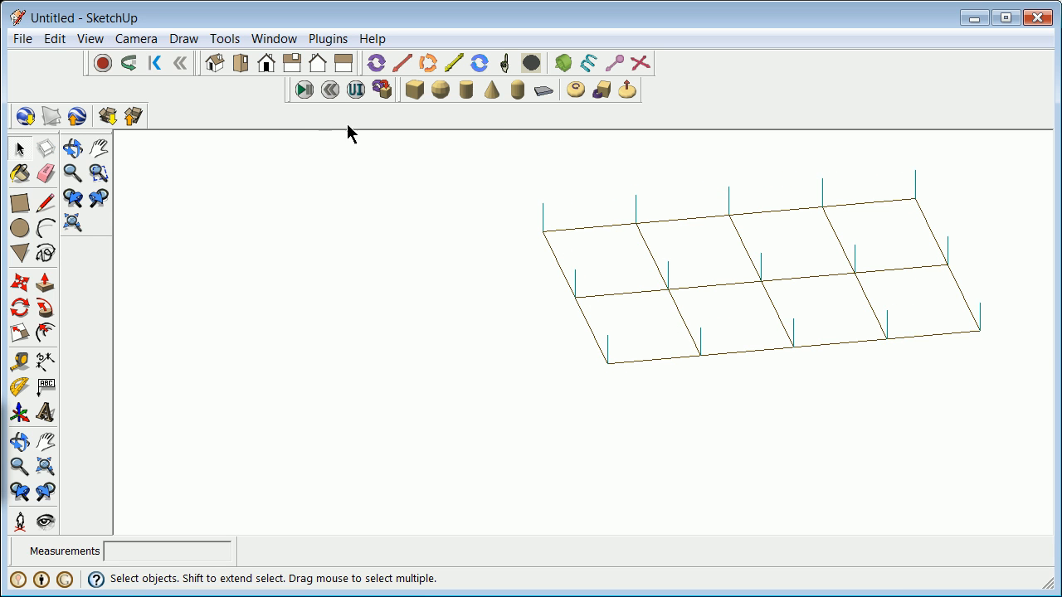
- Make the "girder" layer the active layer and close the layer list
click(279, 40)
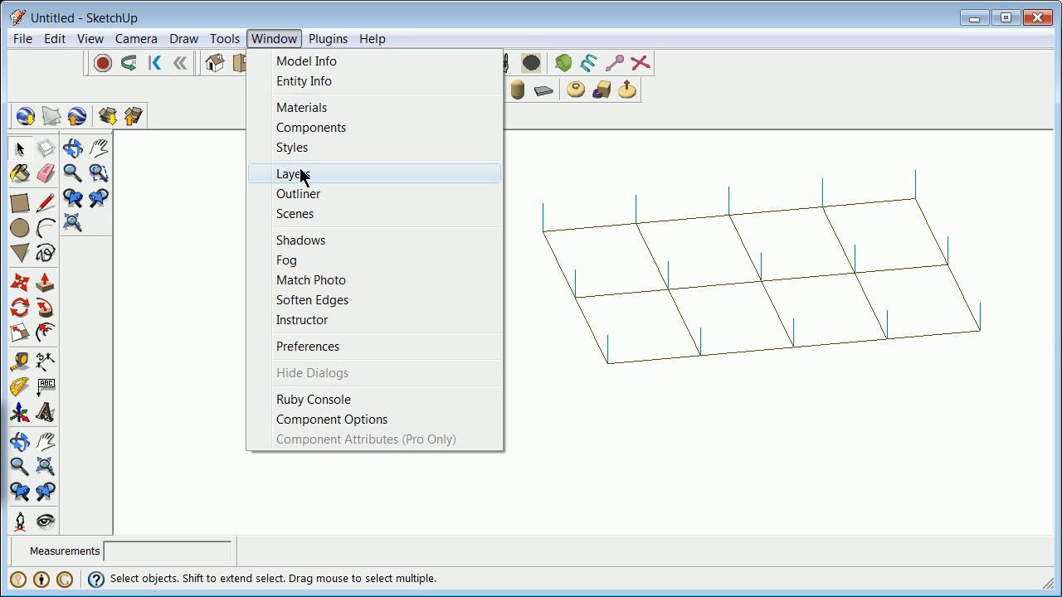
click(301, 174)
click(310, 281)
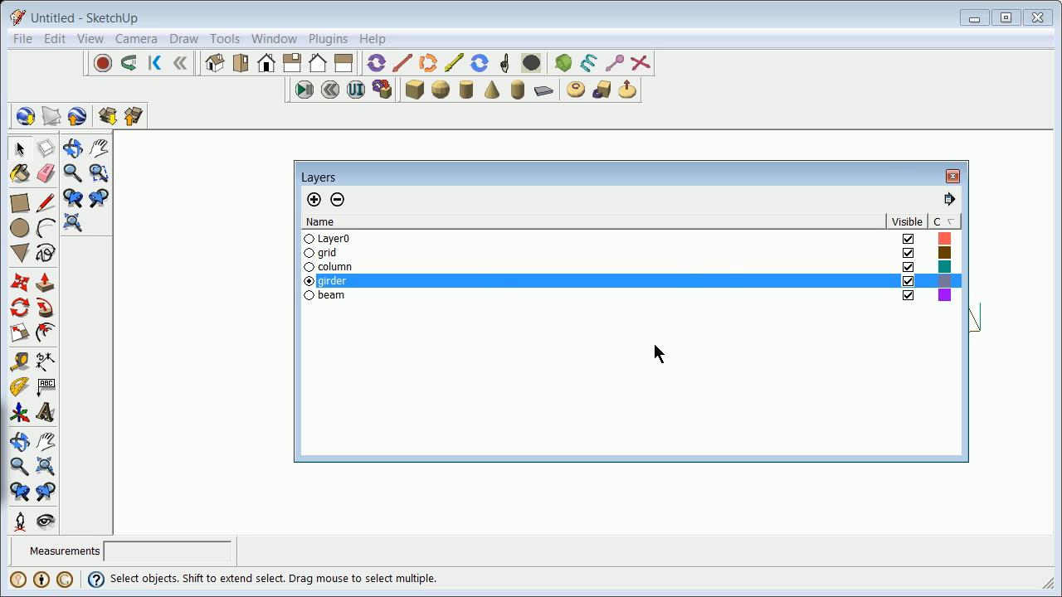
click(952, 176)
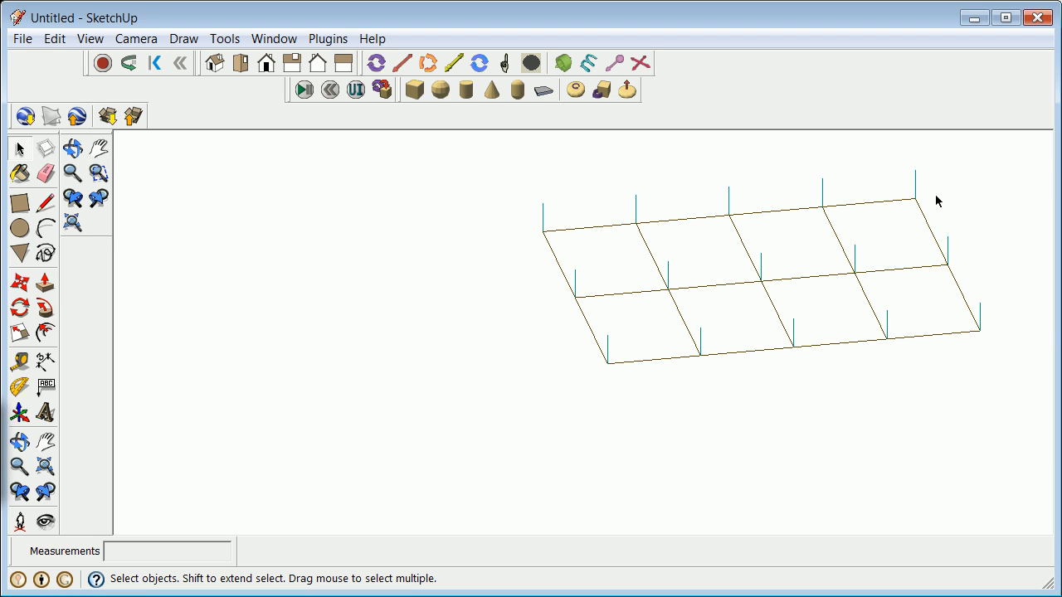
- Draw a line along the red axis from the top of the far corner column at the grid's start to the next column's top
click(46, 203)
click(542, 202)
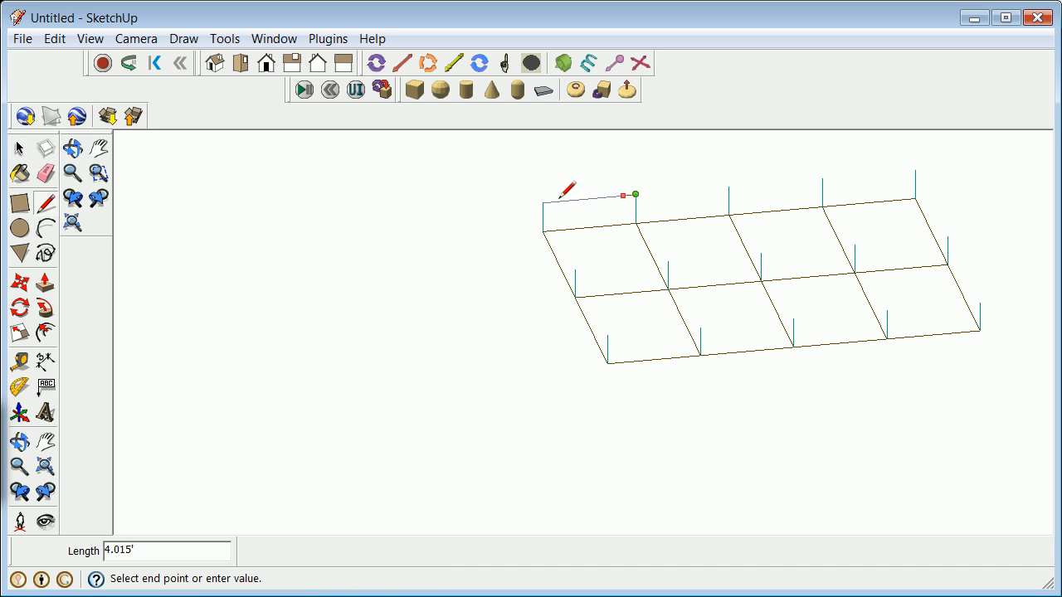
click(20, 148)
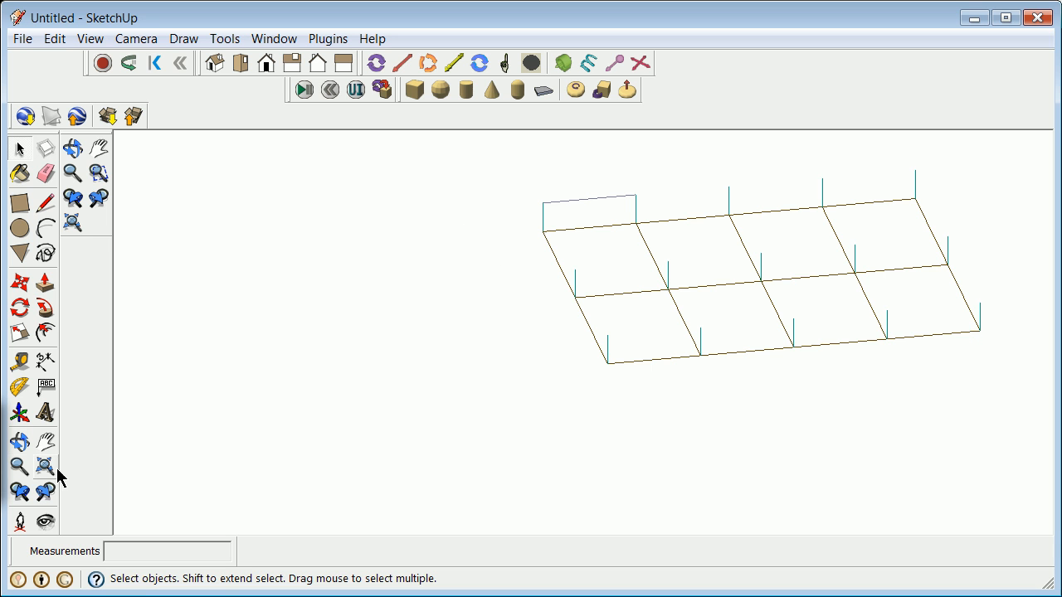
- Turn the line joining the two column tops into a component named "Gir", and undo the component creation
click(20, 442)
drag(434, 340, 711, 311)
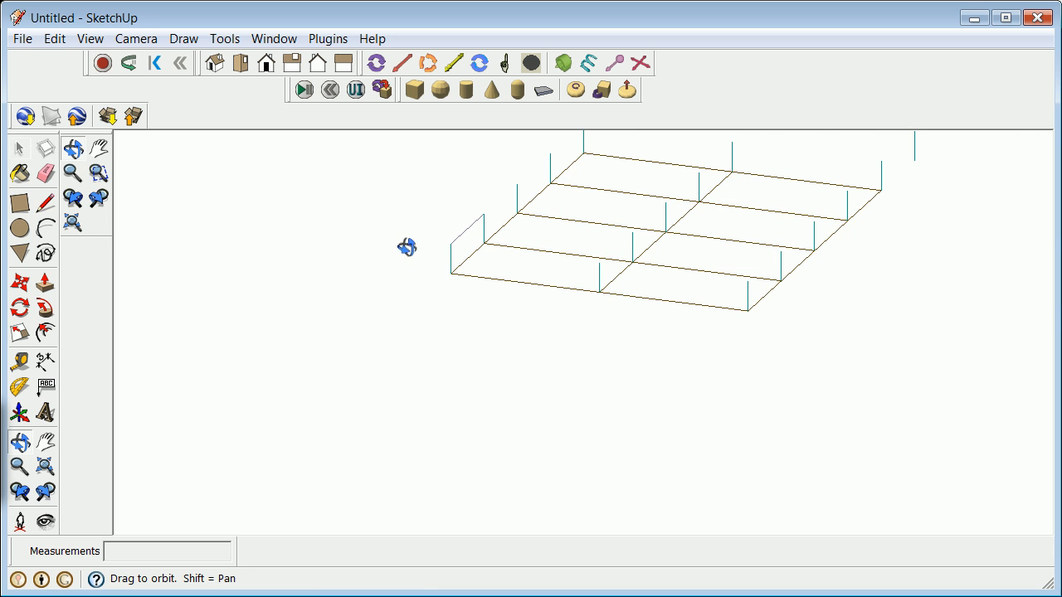
scroll(405, 245, up, 3)
drag(403, 291, 452, 323)
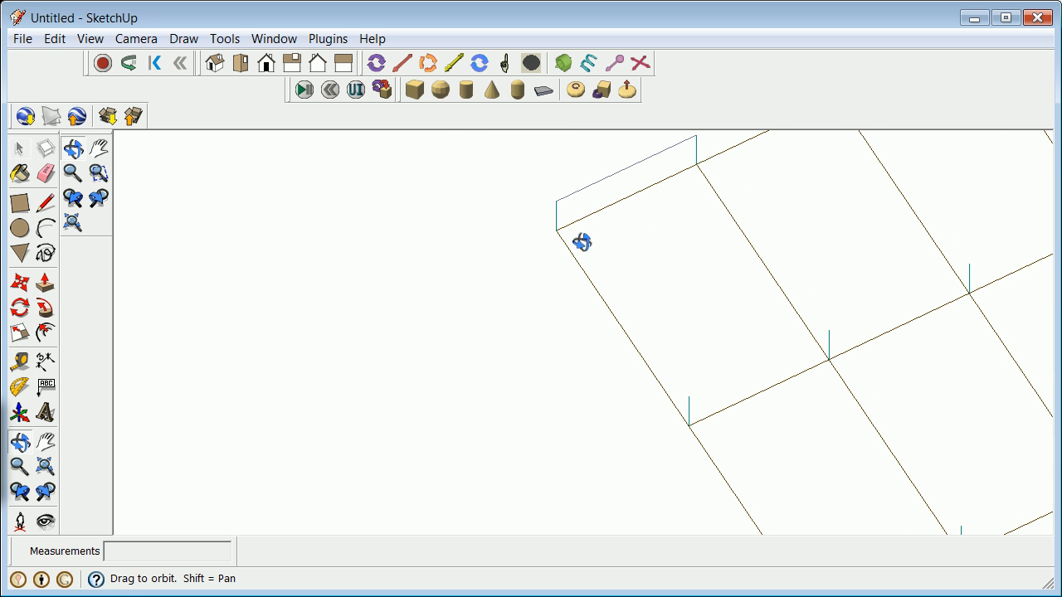
click(20, 150)
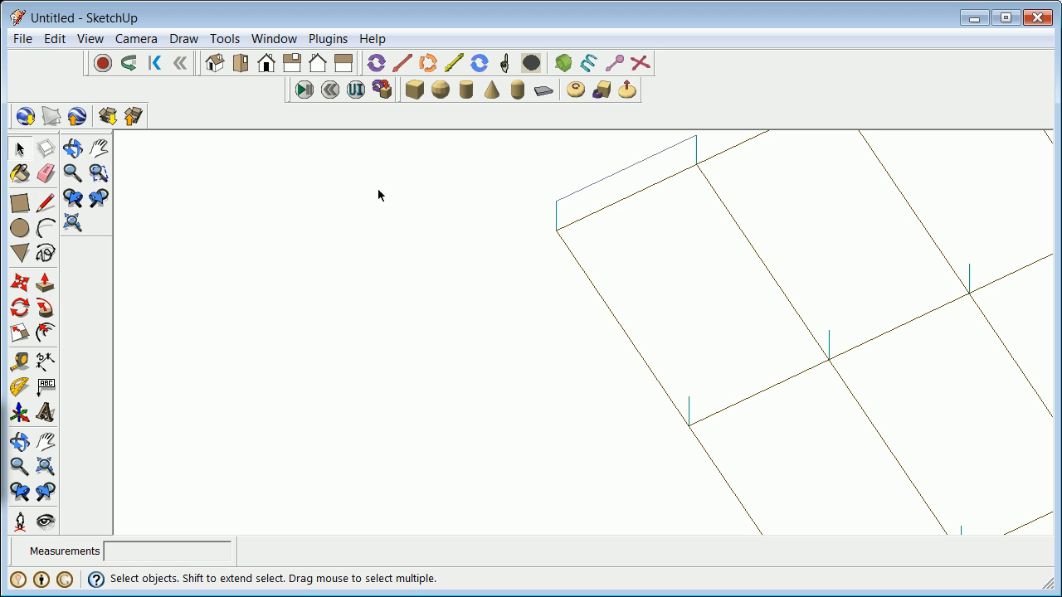
click(583, 195)
right_click(583, 196)
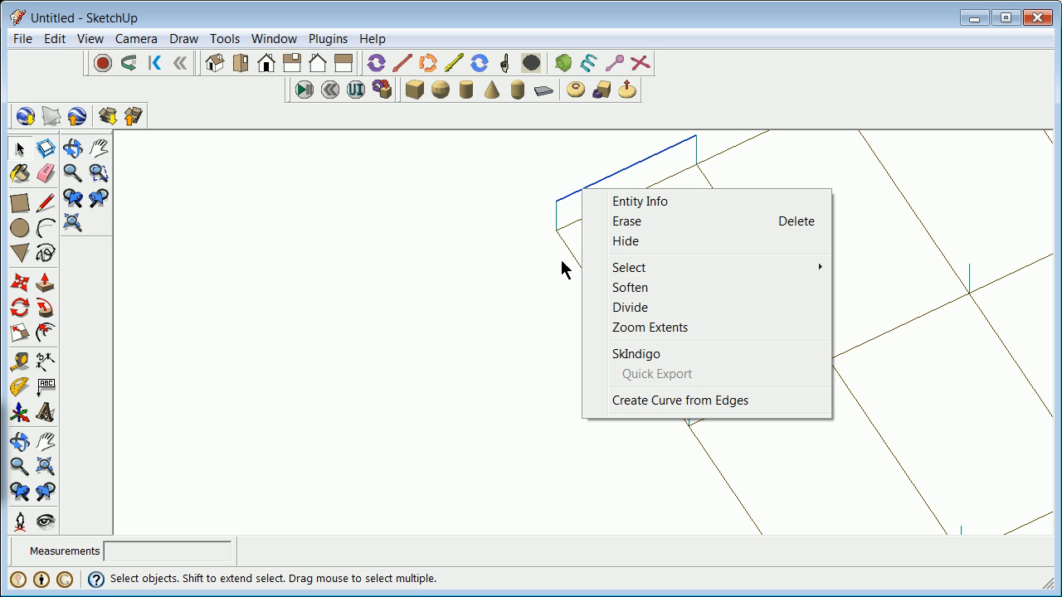
click(464, 276)
click(621, 174)
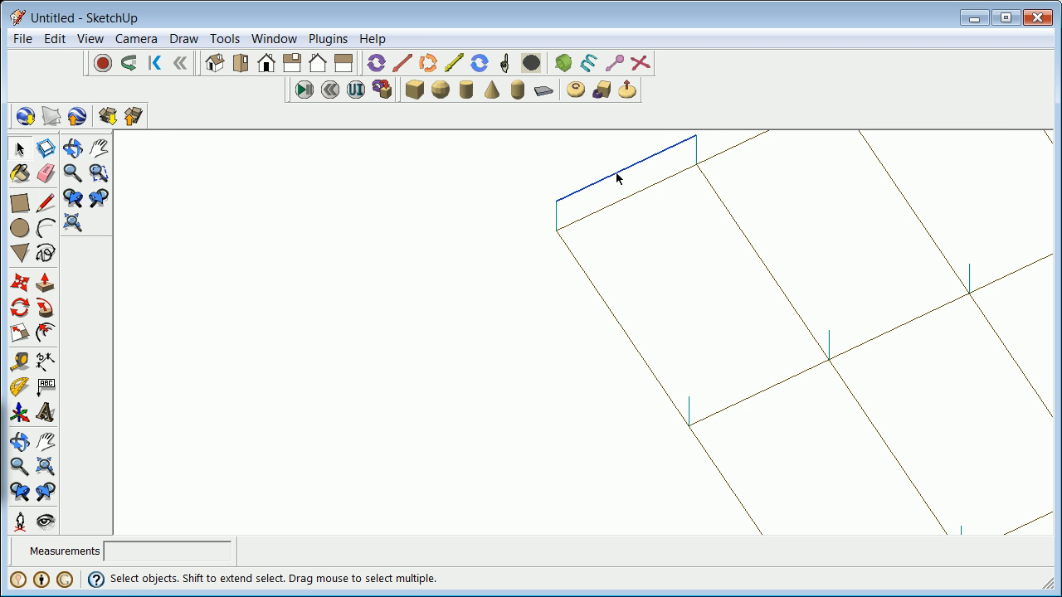
click(55, 39)
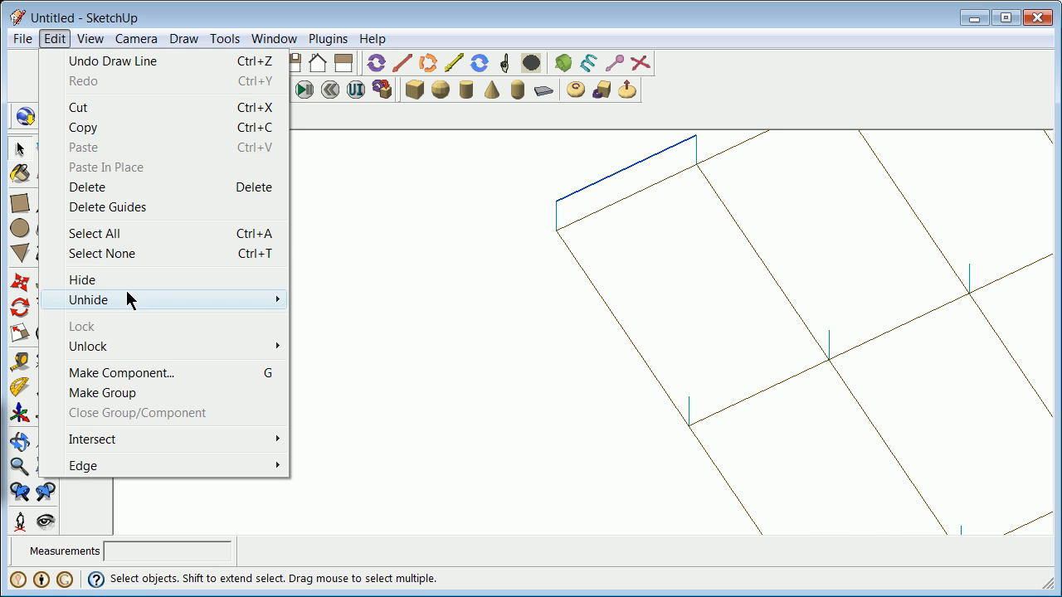
click(146, 373)
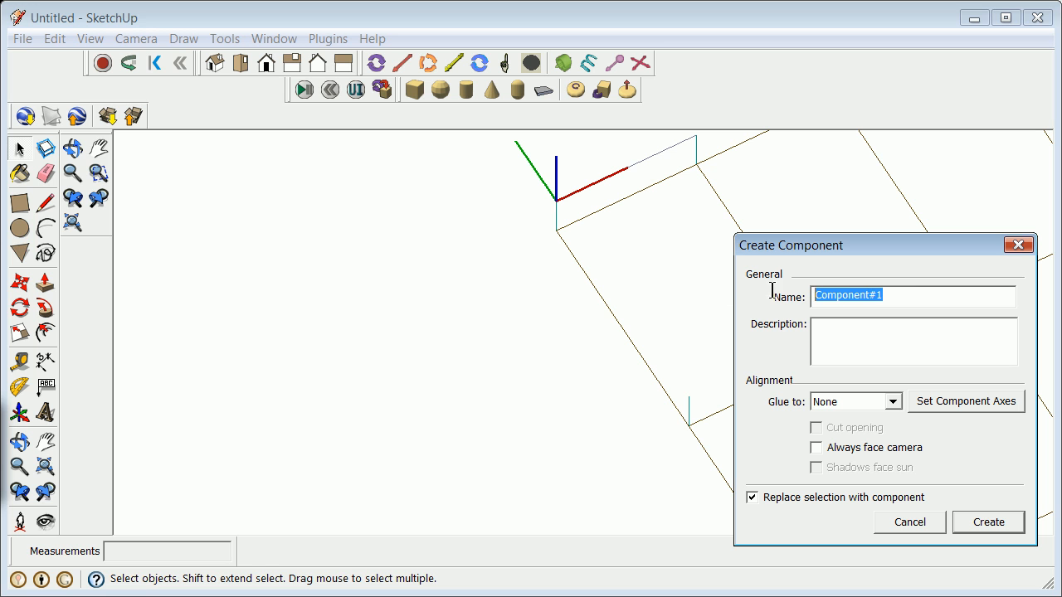
text(Gir)
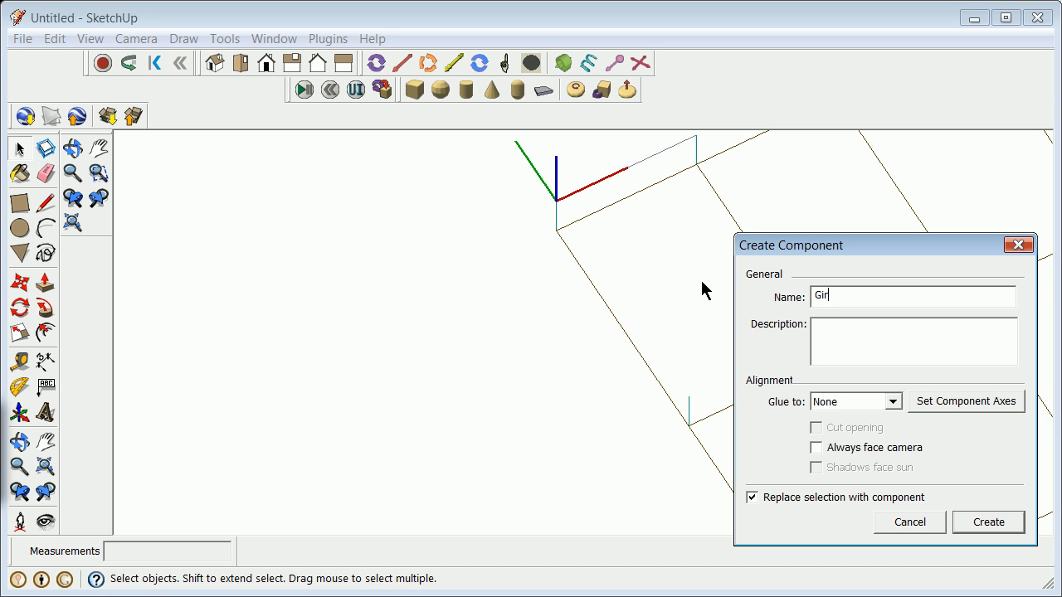
key(Return)
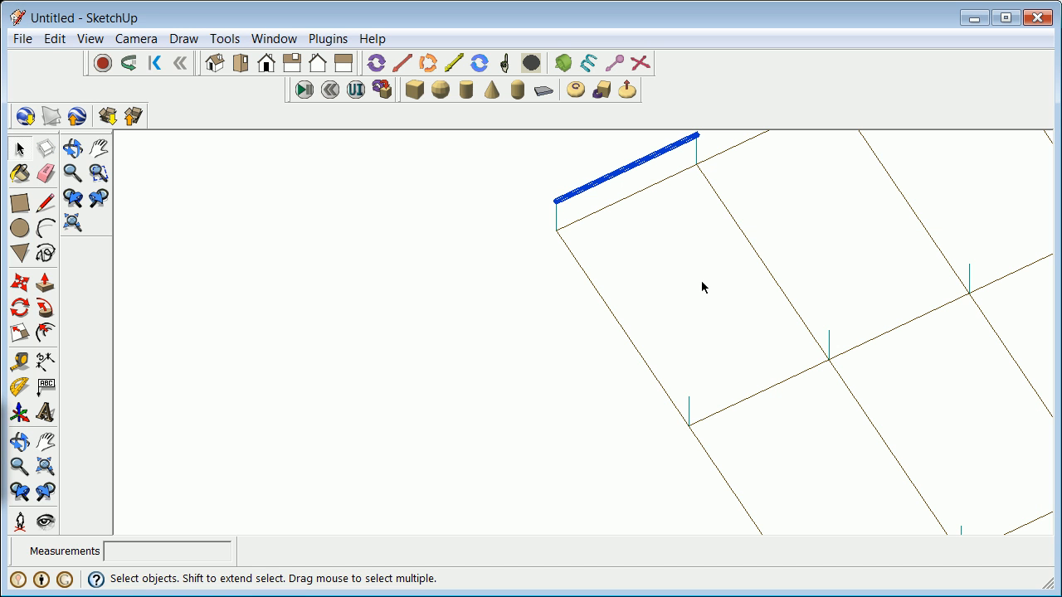
click(55, 39)
click(73, 62)
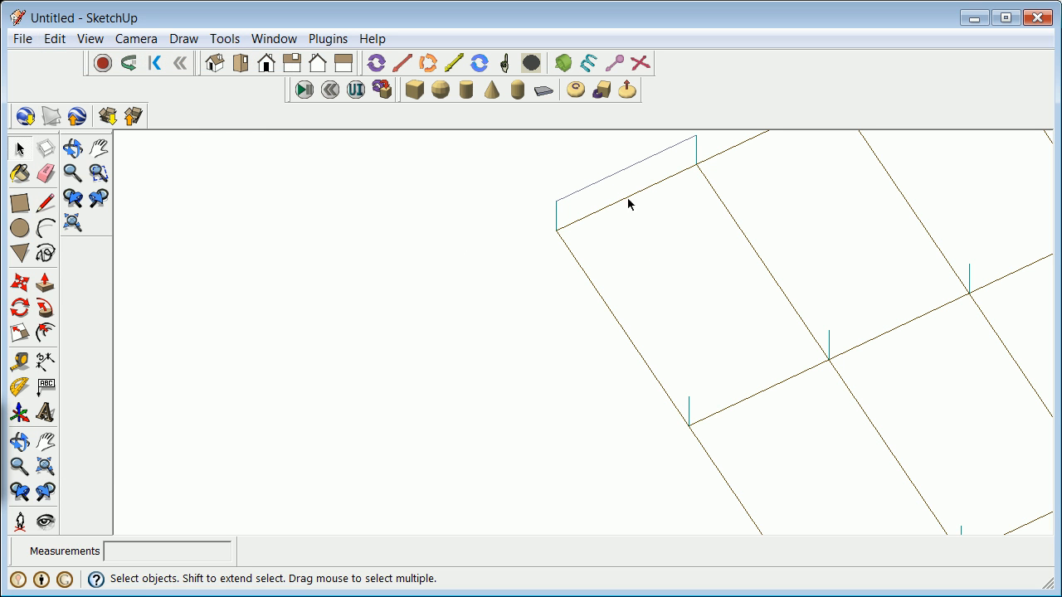
- Turn the line joining the two corner column tops into a component named "Girder_Generic"
click(618, 172)
click(51, 40)
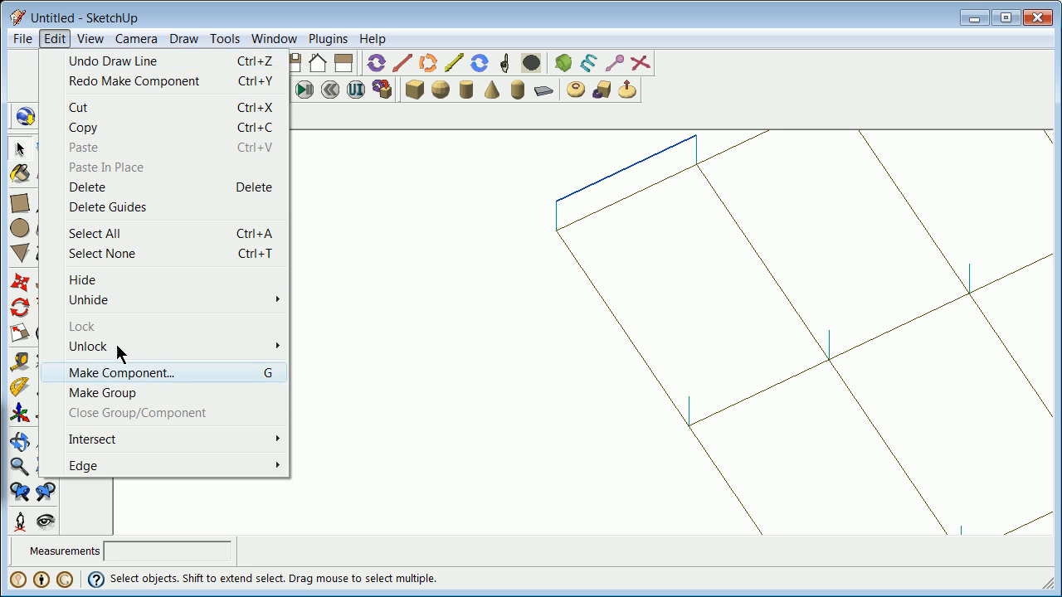
click(137, 374)
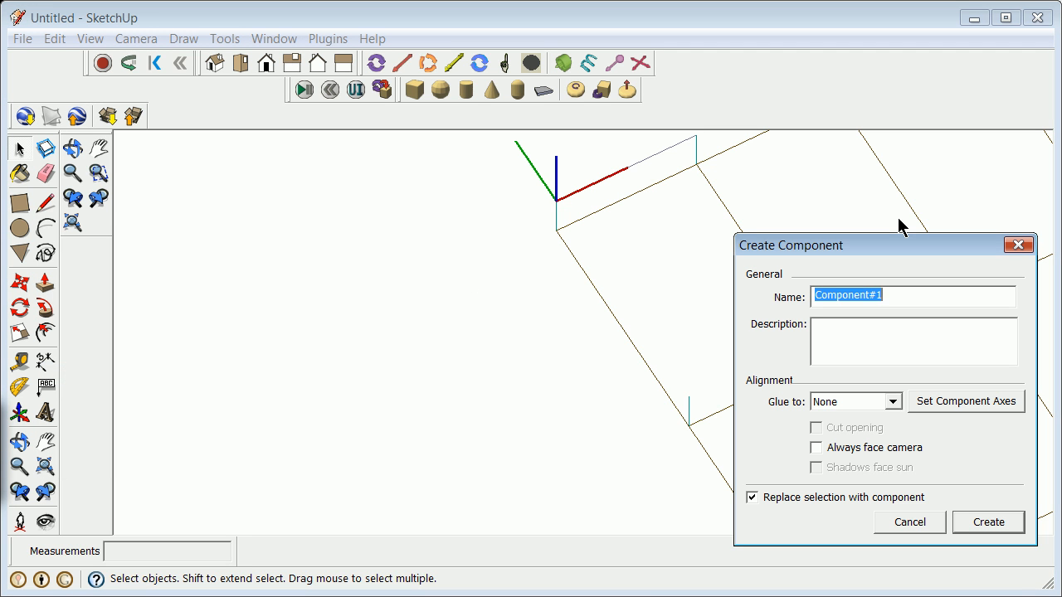
text(Girder)
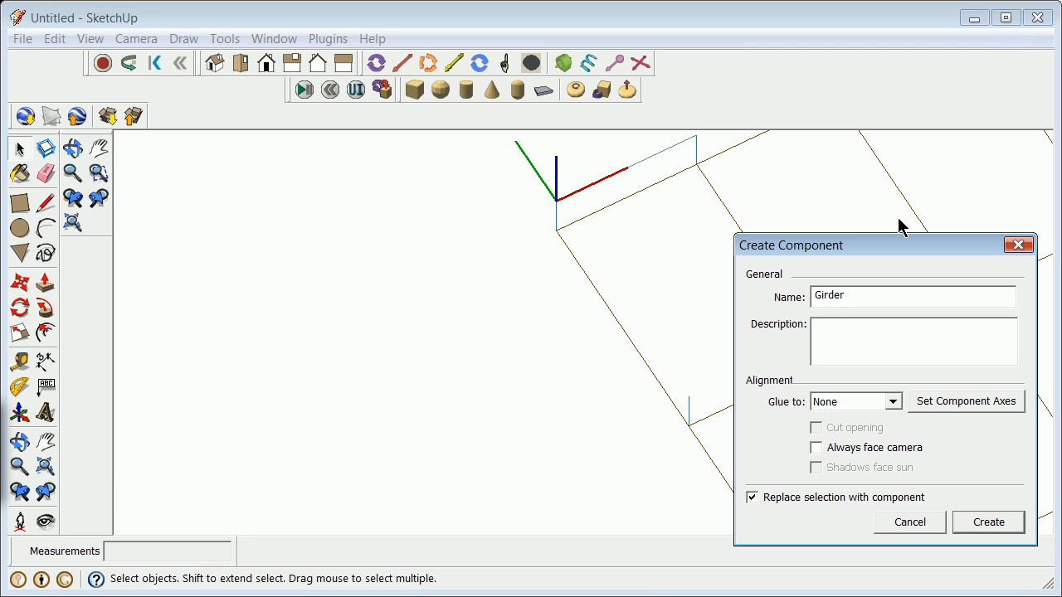
text(_Generic)
click(987, 525)
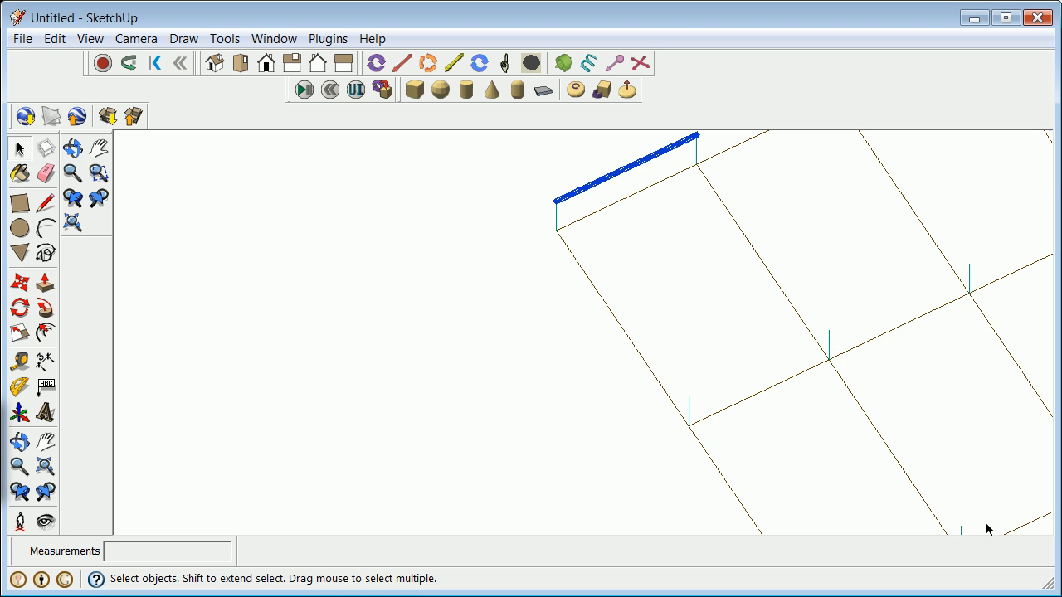
- Copy the girder component from its corner column top to the next column top, repeating the copy as a 4x array along the row
scroll(510, 320, down, 5)
click(531, 278)
click(20, 285)
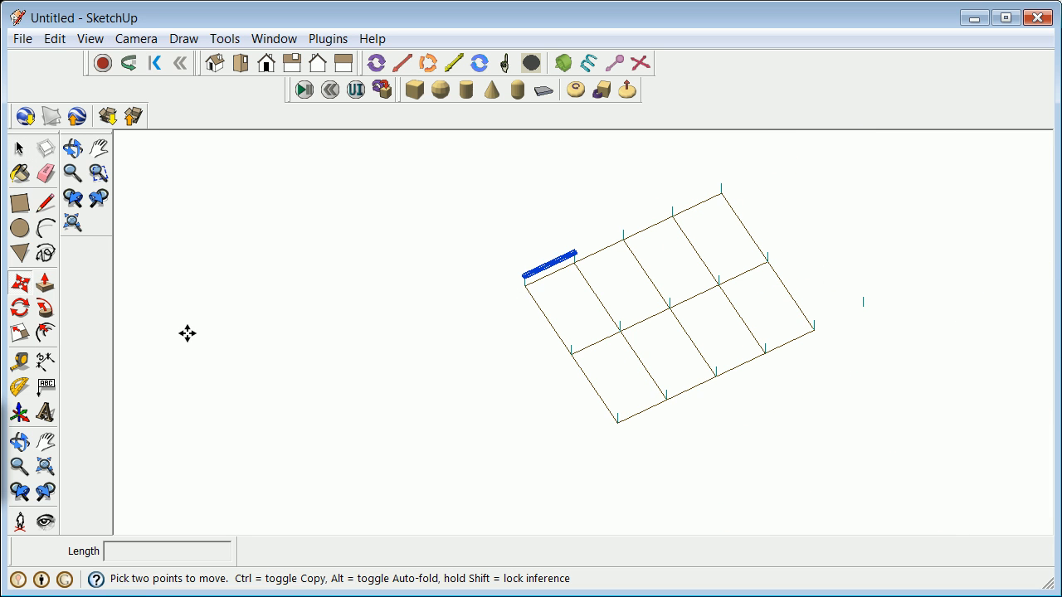
click(523, 274)
key(ctrl)
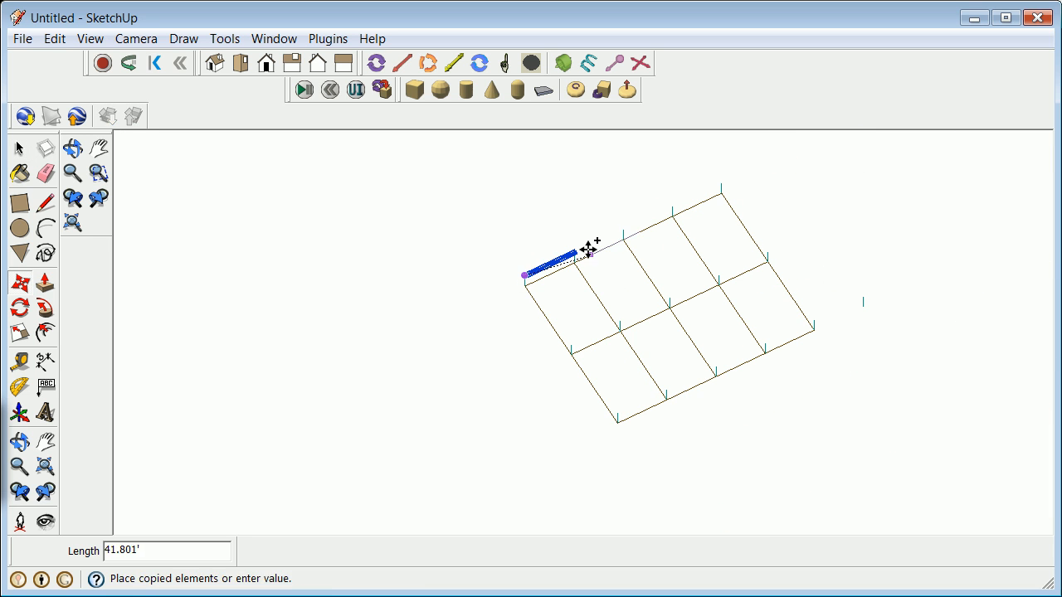
click(574, 251)
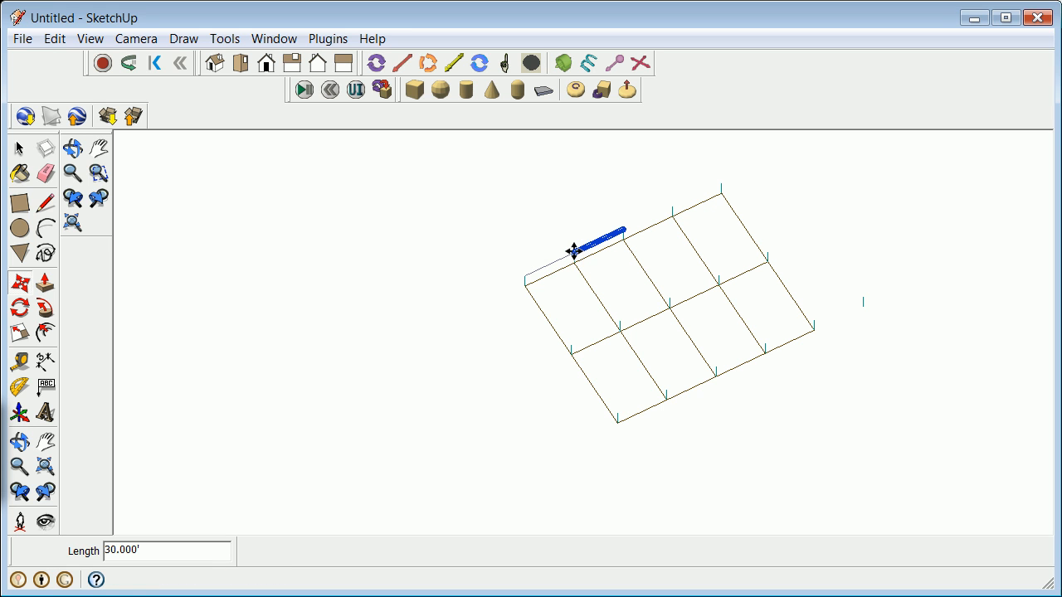
text(4x)
- Erase the extra girder that extends past the last column of the row
click(20, 148)
click(764, 164)
key(Delete)
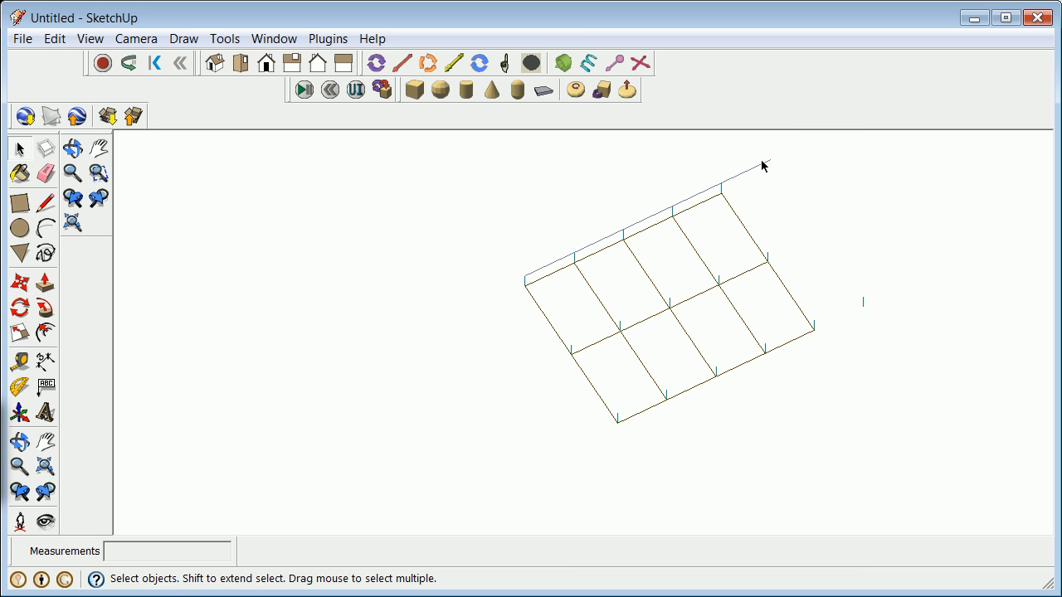
click(761, 166)
right_click(763, 164)
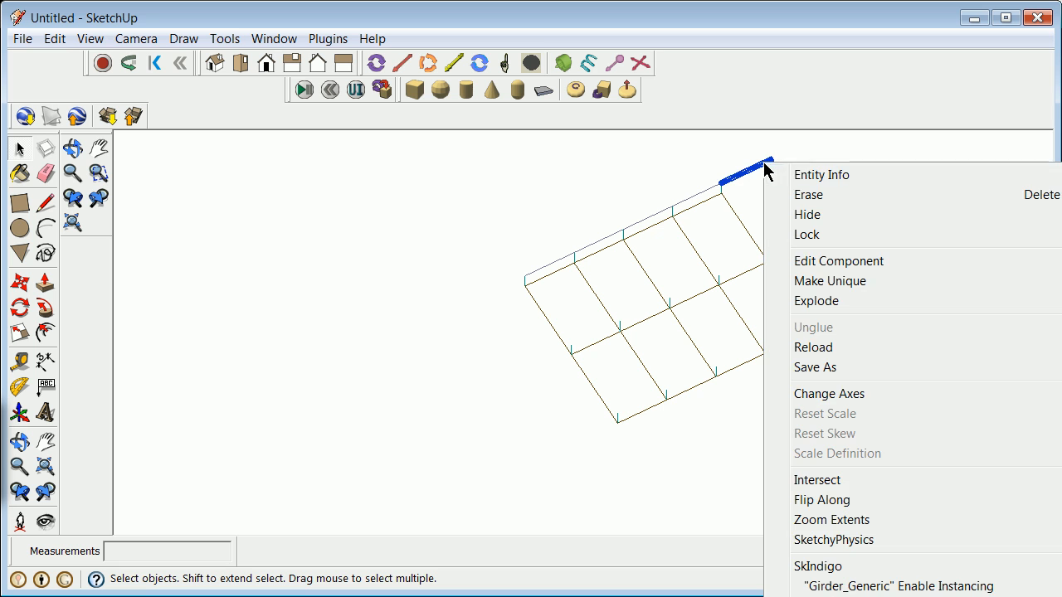
click(808, 196)
- Copy the row's four girders along the green axis as a 2x array onto the other two column rows
click(554, 263)
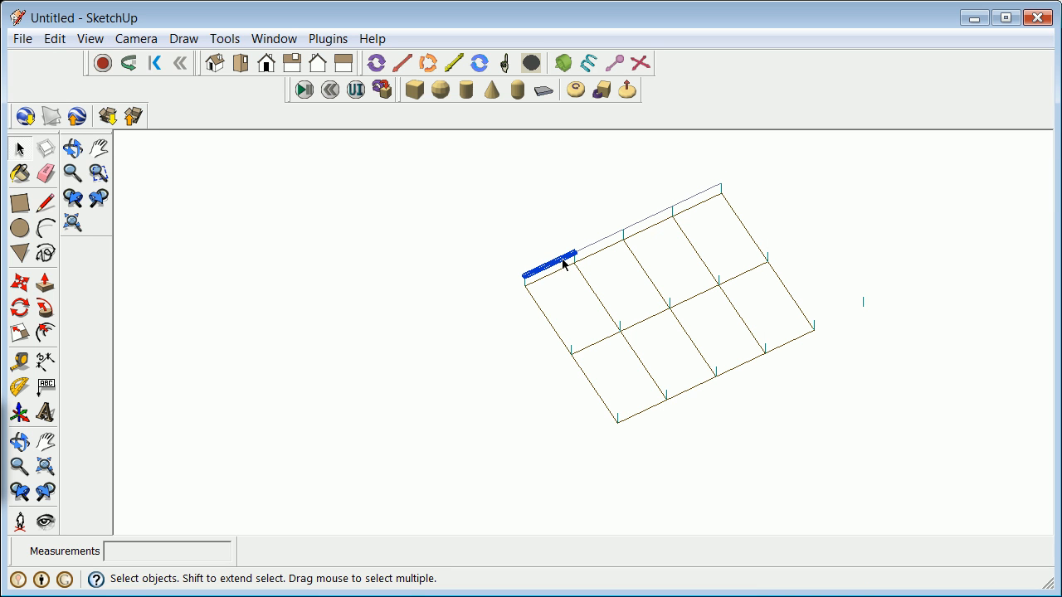
shift+click(607, 238)
shift+click(645, 221)
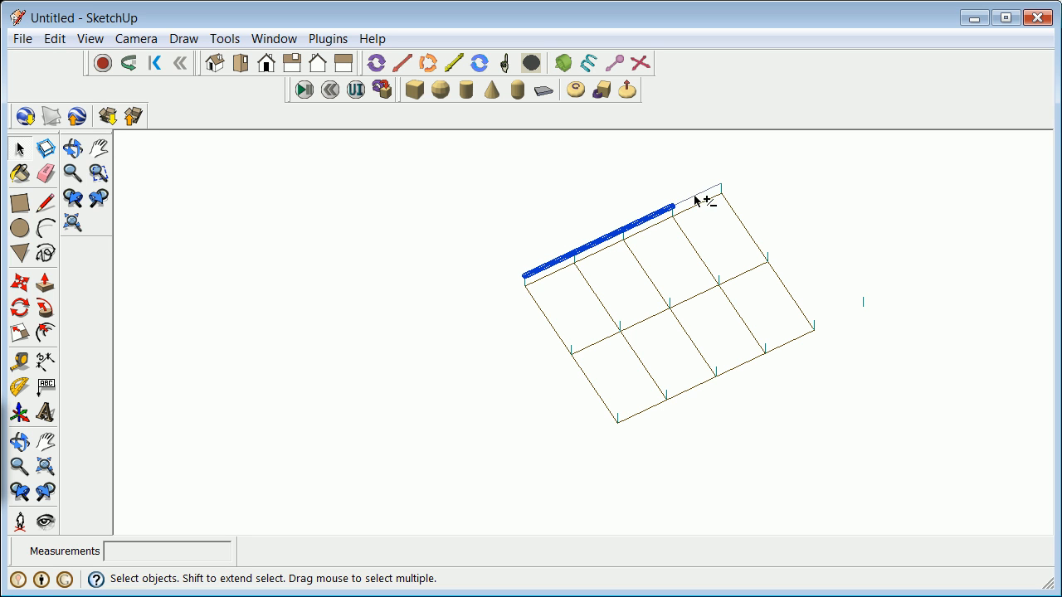
shift+click(696, 196)
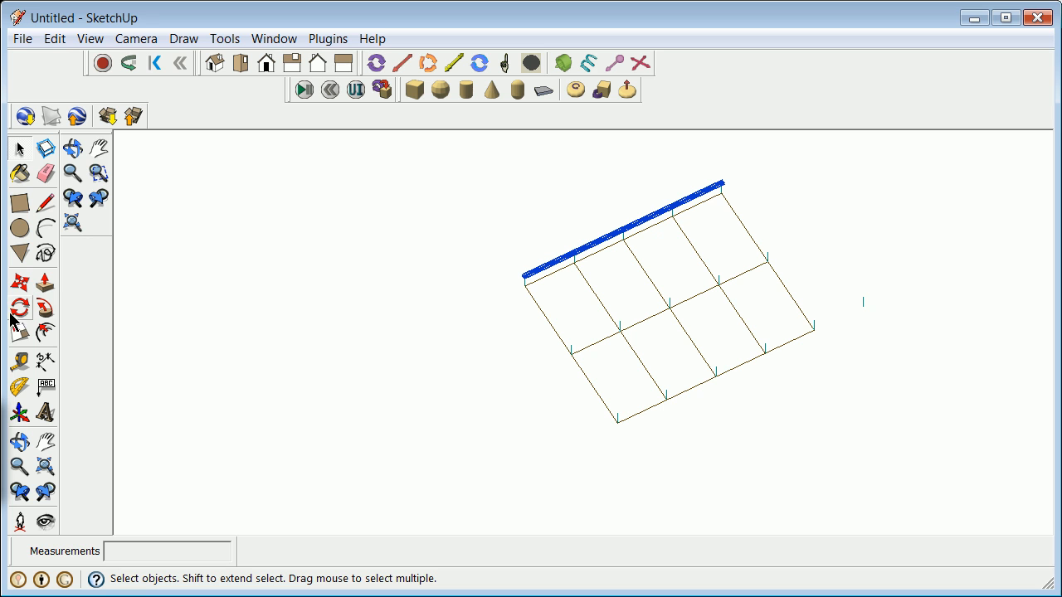
click(31, 283)
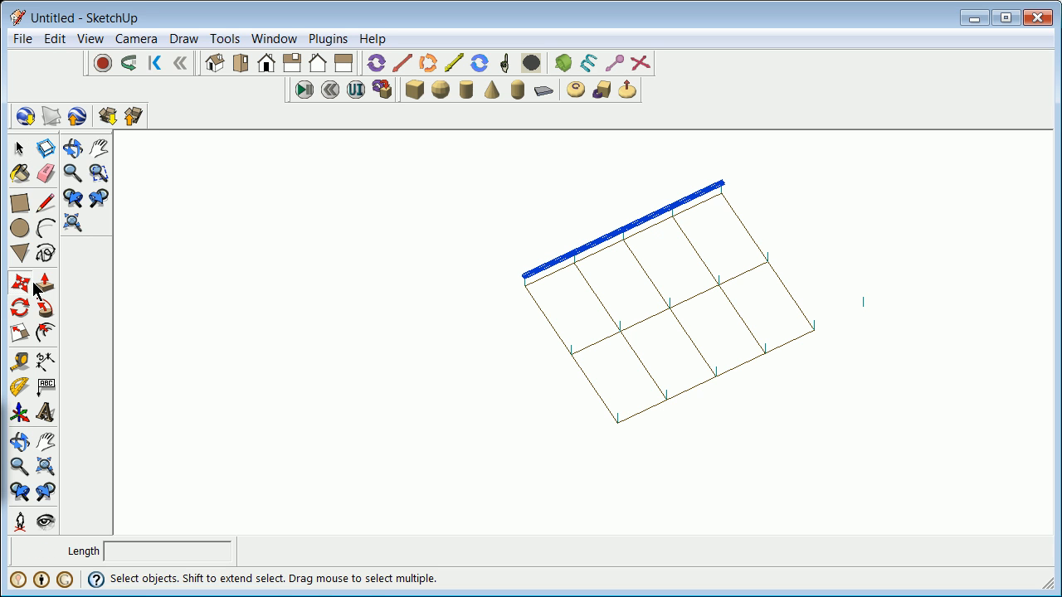
key(ctrl)
click(524, 275)
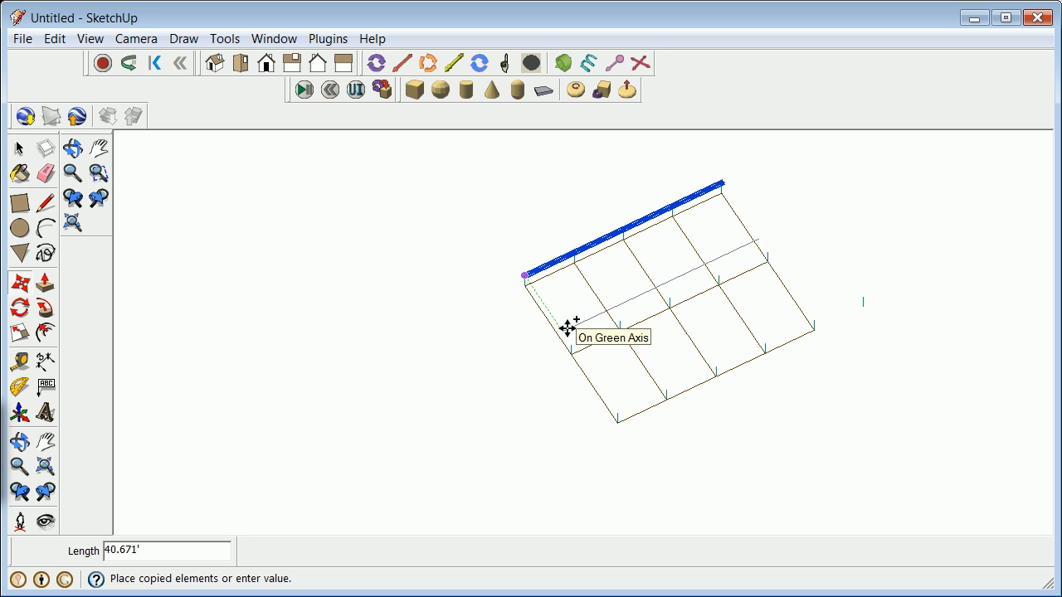
text(5)
key(Return)
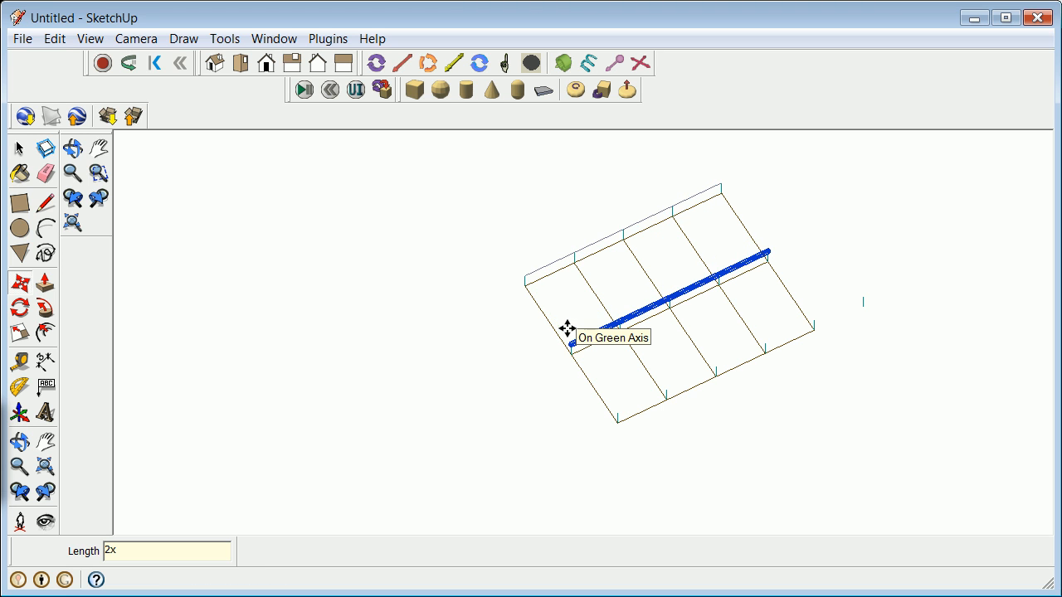
key(Return)
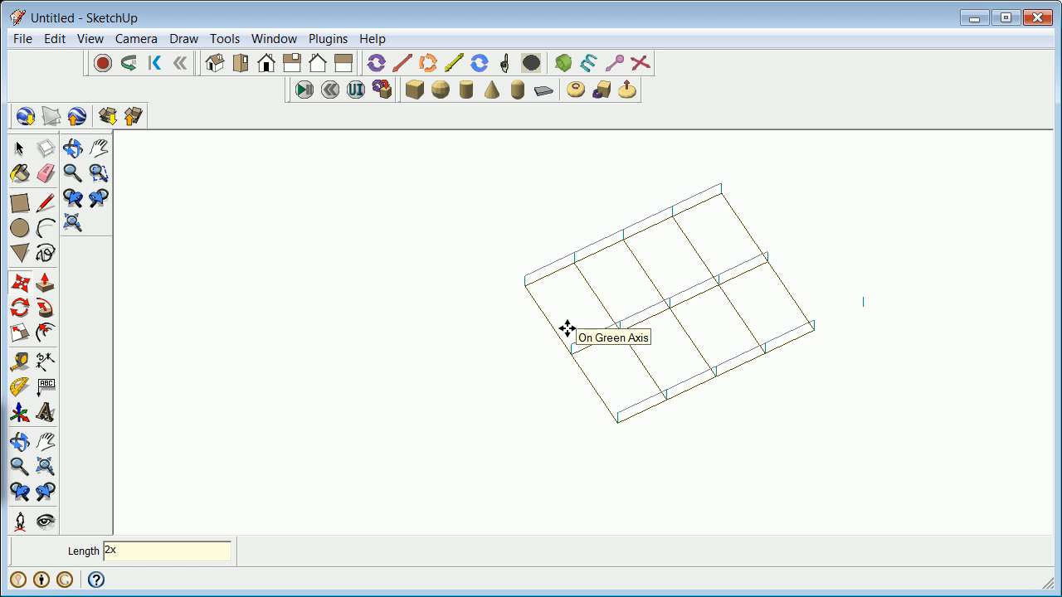
- Remove the stray column component standing outside the grid
click(30, 445)
drag(784, 429, 677, 216)
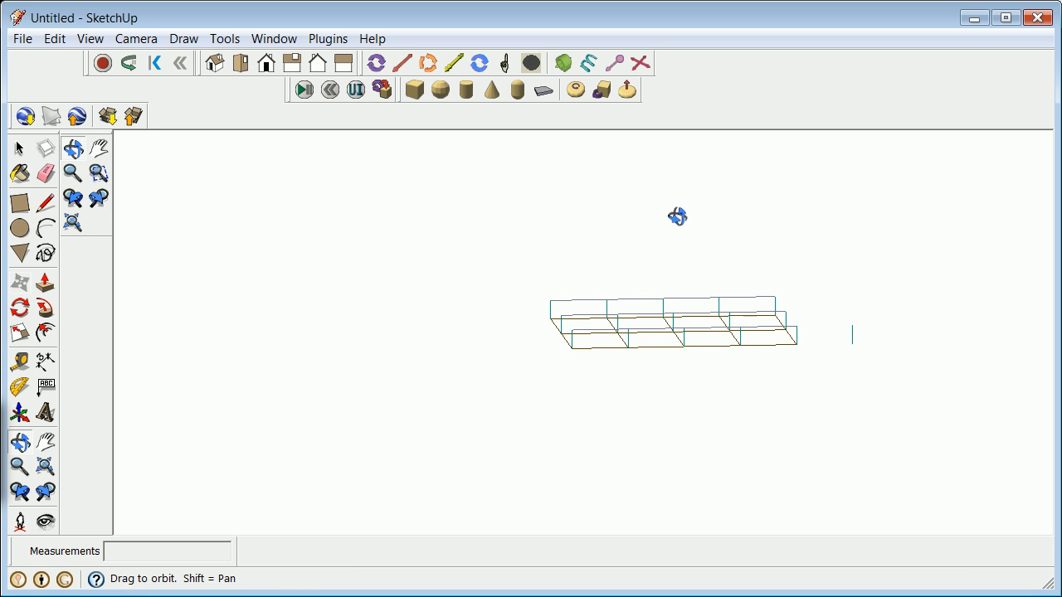
click(20, 148)
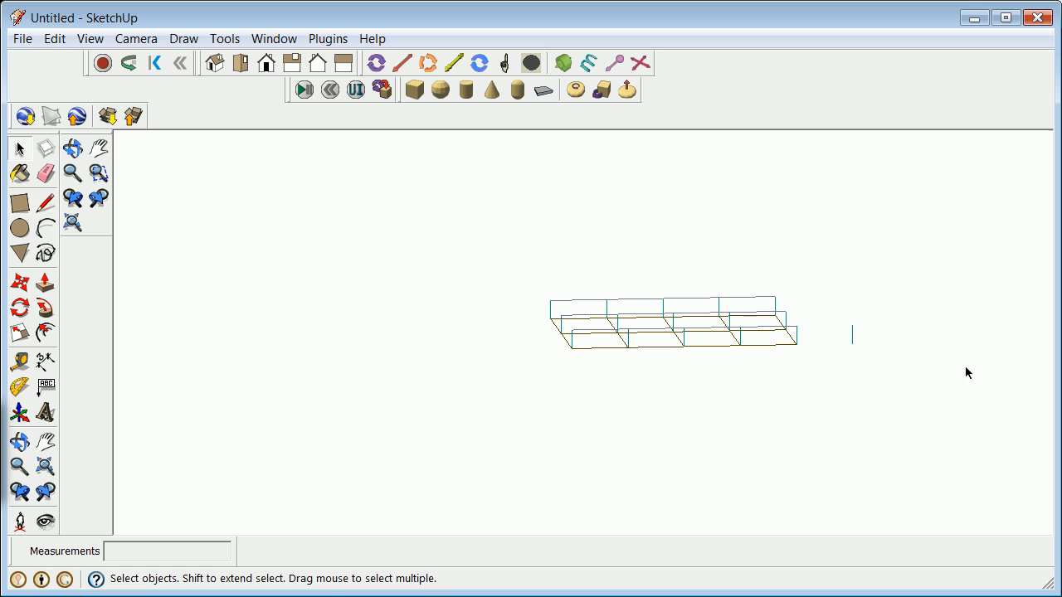
right_click(852, 326)
click(915, 372)
- Group the girders of all three rows, leaving the columns and the grid out of the group
click(20, 442)
drag(835, 477, 798, 432)
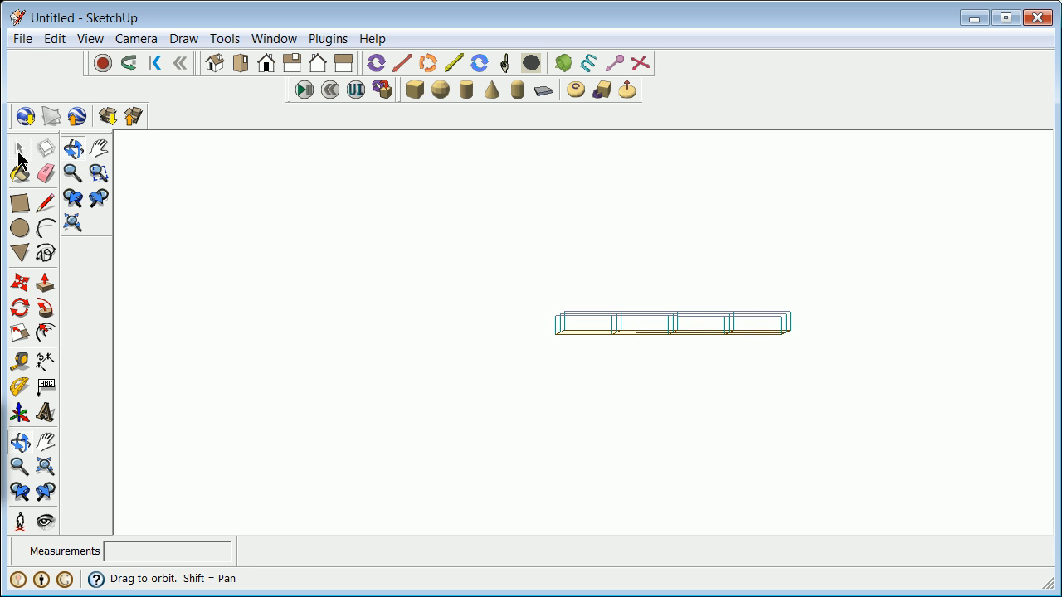
click(20, 150)
drag(525, 292, 856, 326)
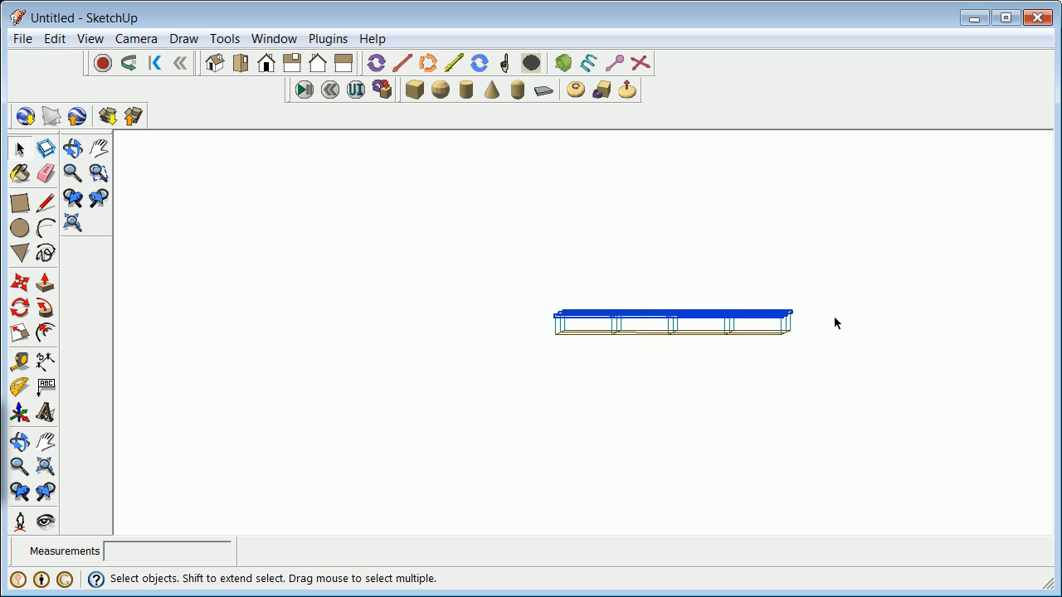
right_click(741, 323)
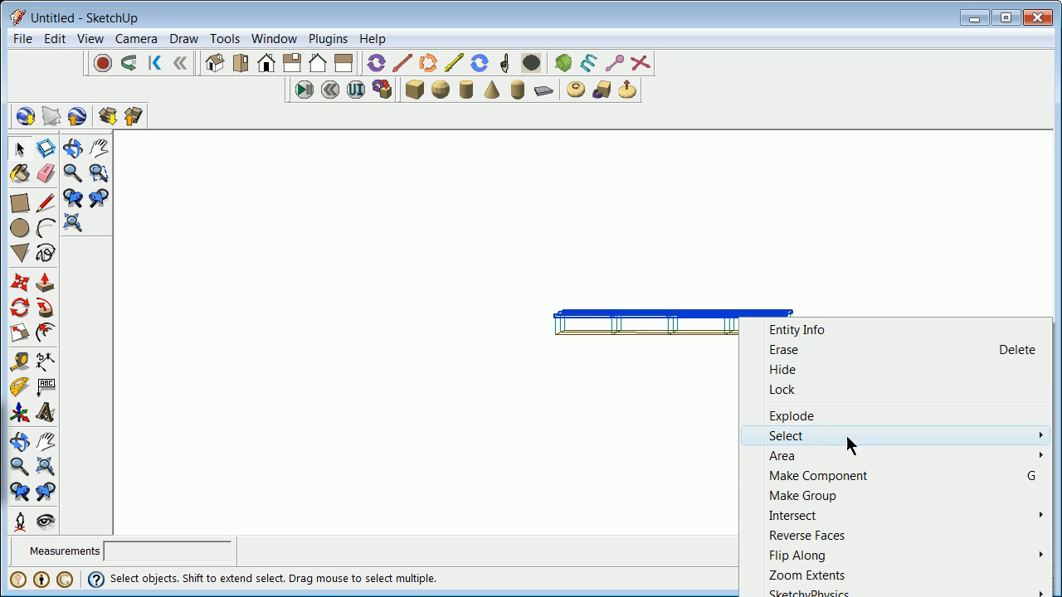
click(832, 497)
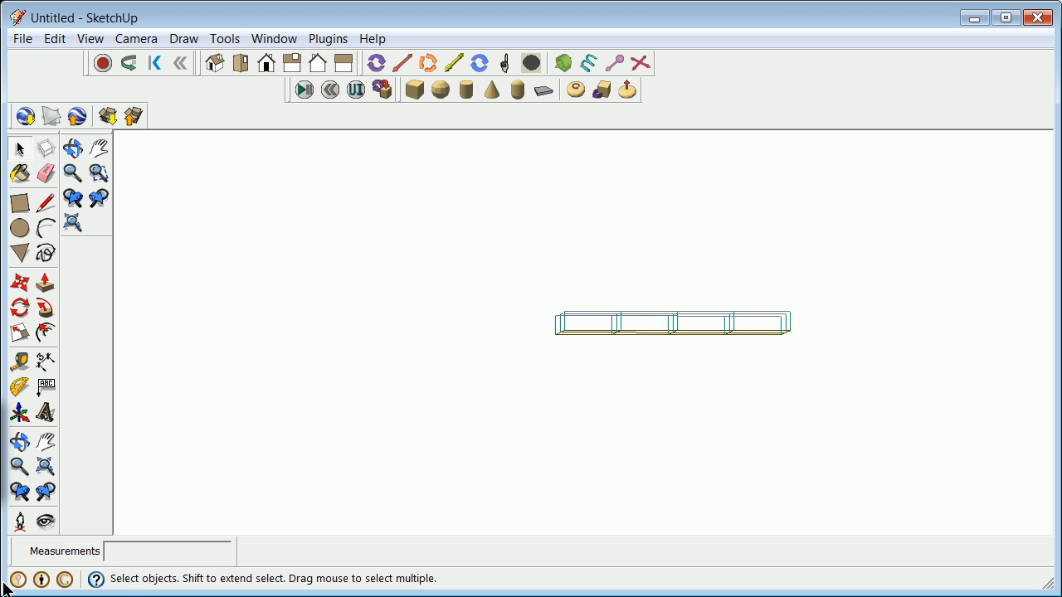
- Examine the three girder rows on the column tops from a raised angle
click(20, 442)
drag(581, 414, 574, 264)
scroll(574, 265, up, 3)
scroll(605, 221, down, 2)
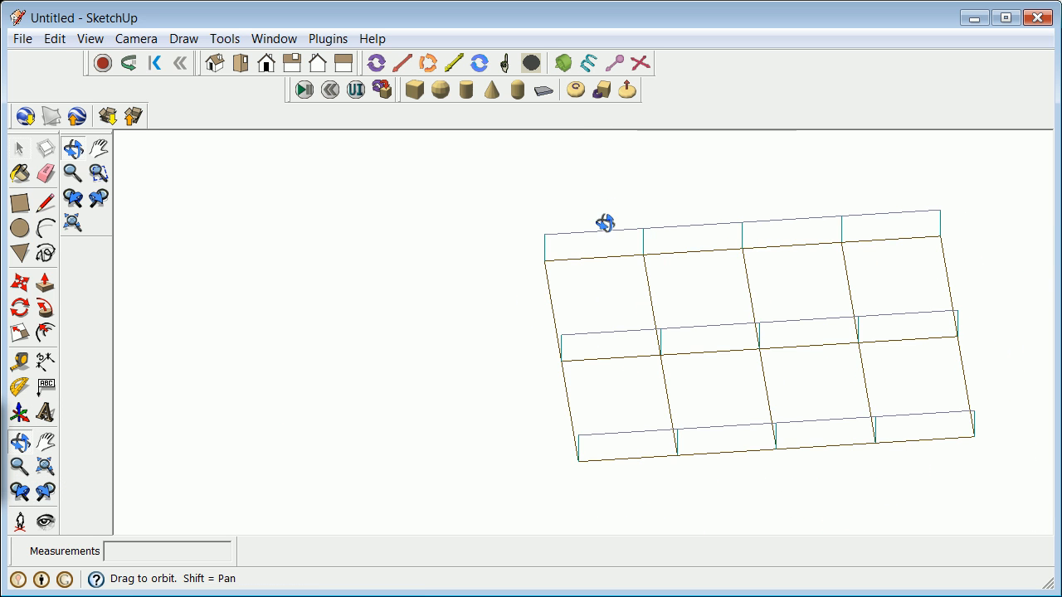
drag(559, 351, 609, 316)
scroll(611, 314, up, 4)
scroll(611, 314, down, 5)
scroll(628, 332, up, 3)
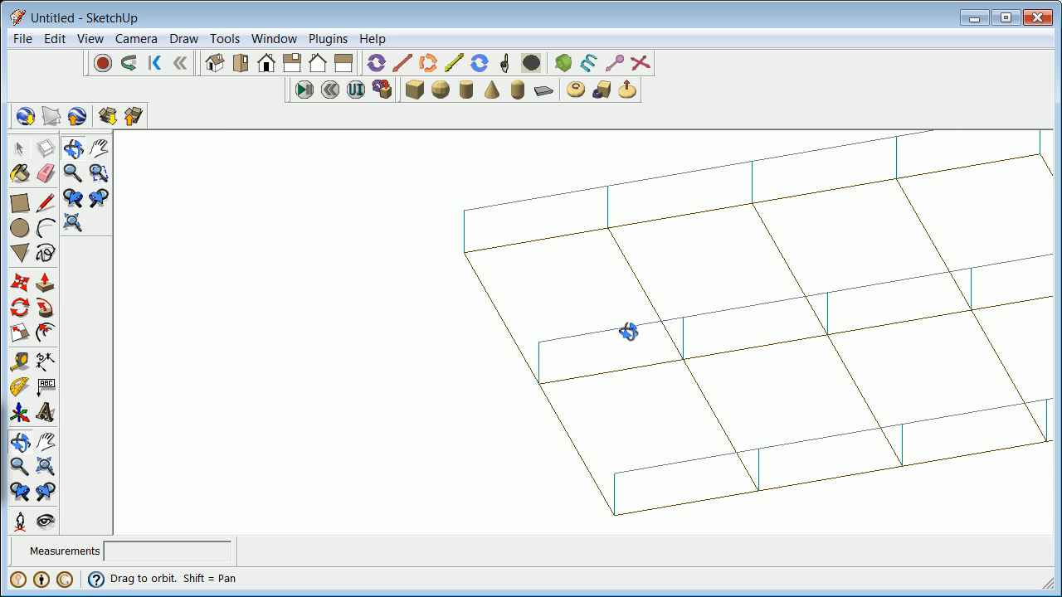
scroll(628, 332, down, 4)
scroll(886, 315, up, 2)
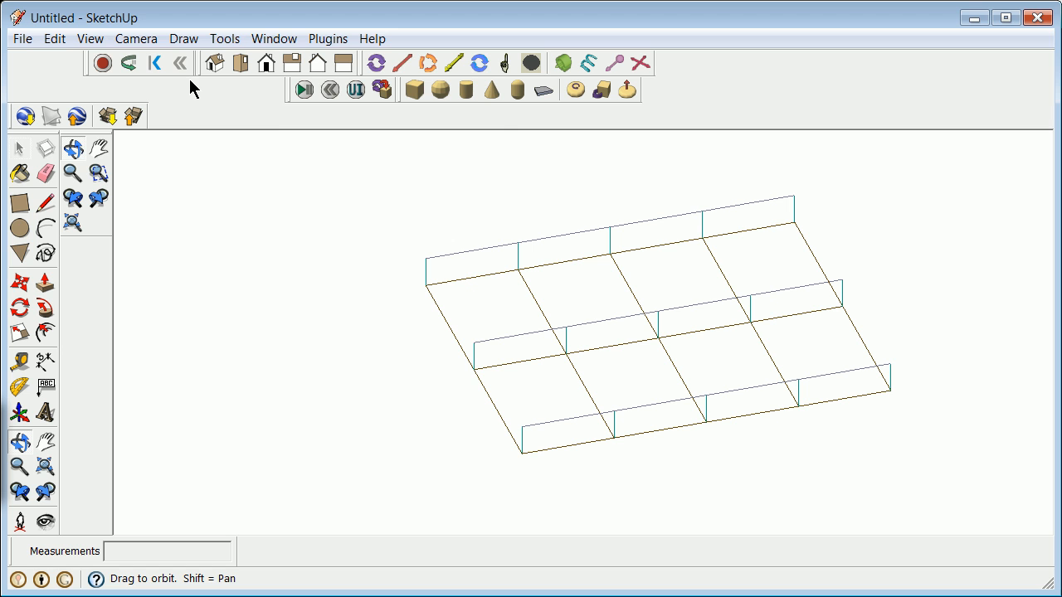
- Make the "beam" layer the active layer and close the layer list
click(262, 39)
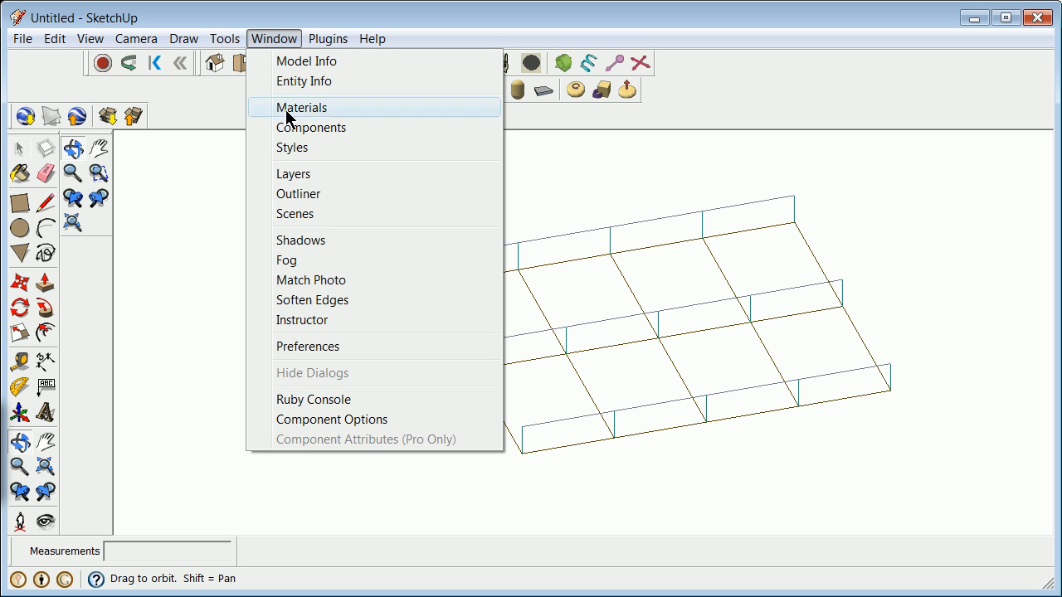
click(302, 174)
click(309, 296)
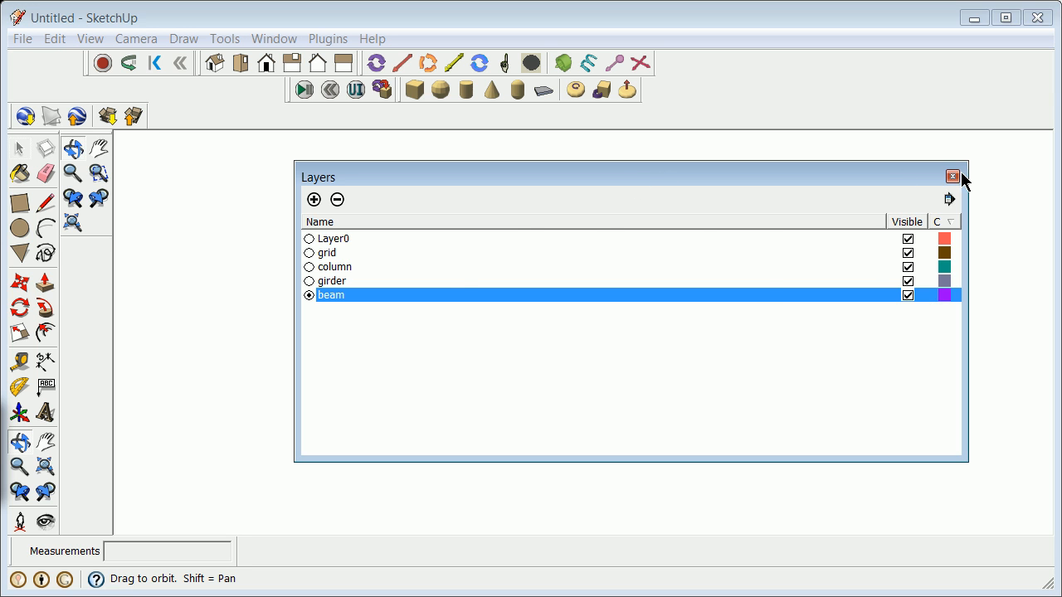
click(952, 176)
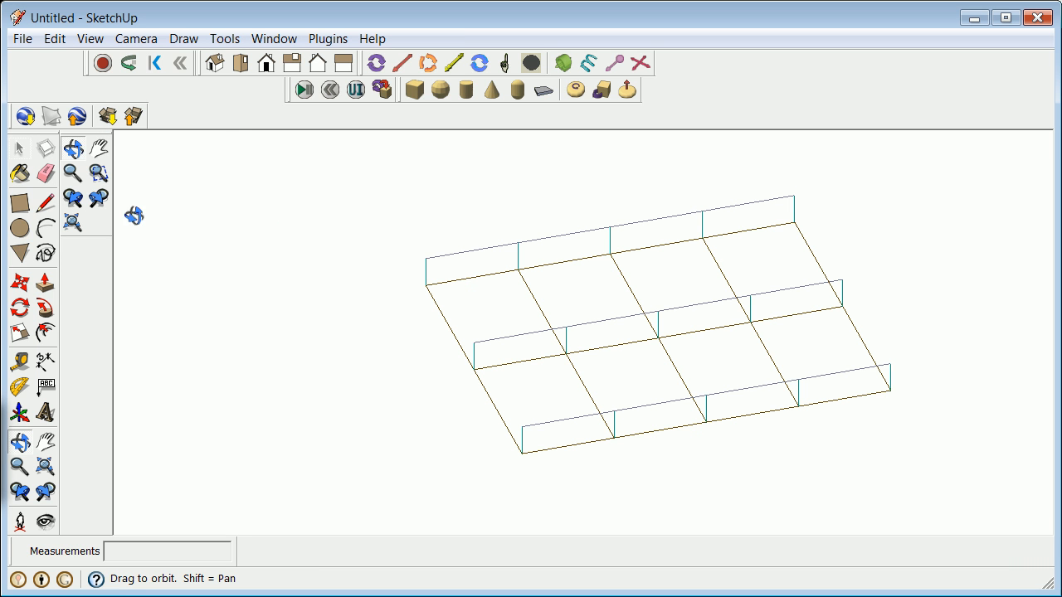
- Draw a line from the far corner column's top to the top of the adjacent column in the middle row
click(45, 202)
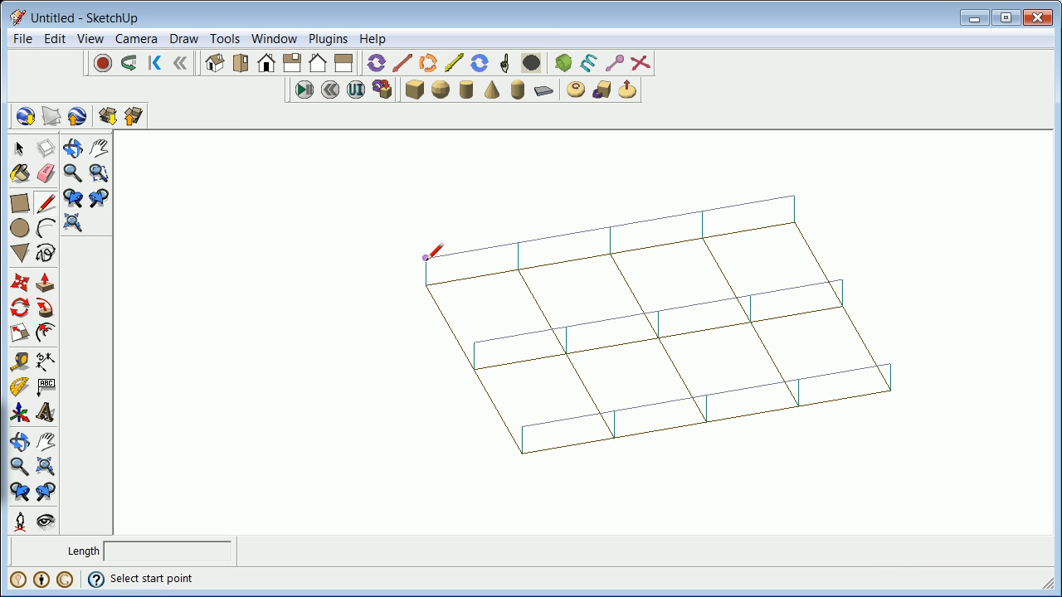
click(426, 258)
click(473, 341)
click(20, 155)
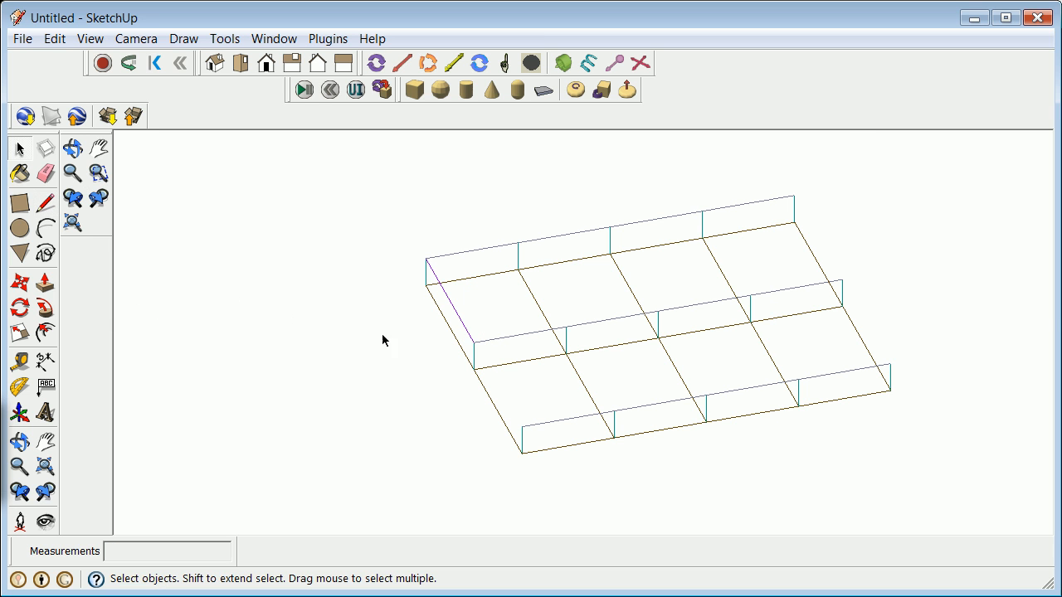
- Turn the new beam line into a component named "Generic_Beam"
scroll(484, 357, up, 2)
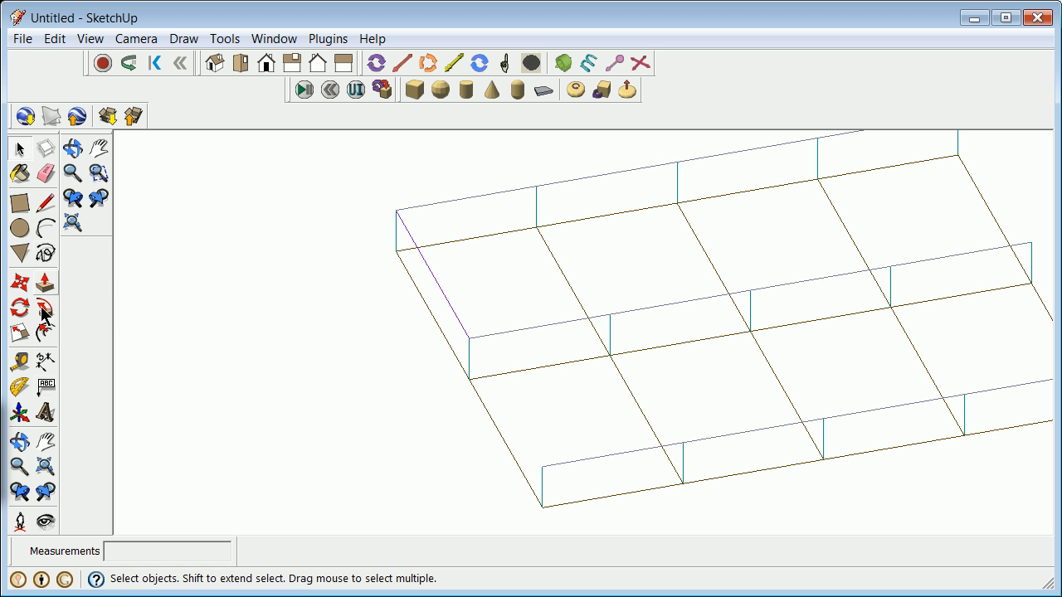
click(462, 321)
click(54, 39)
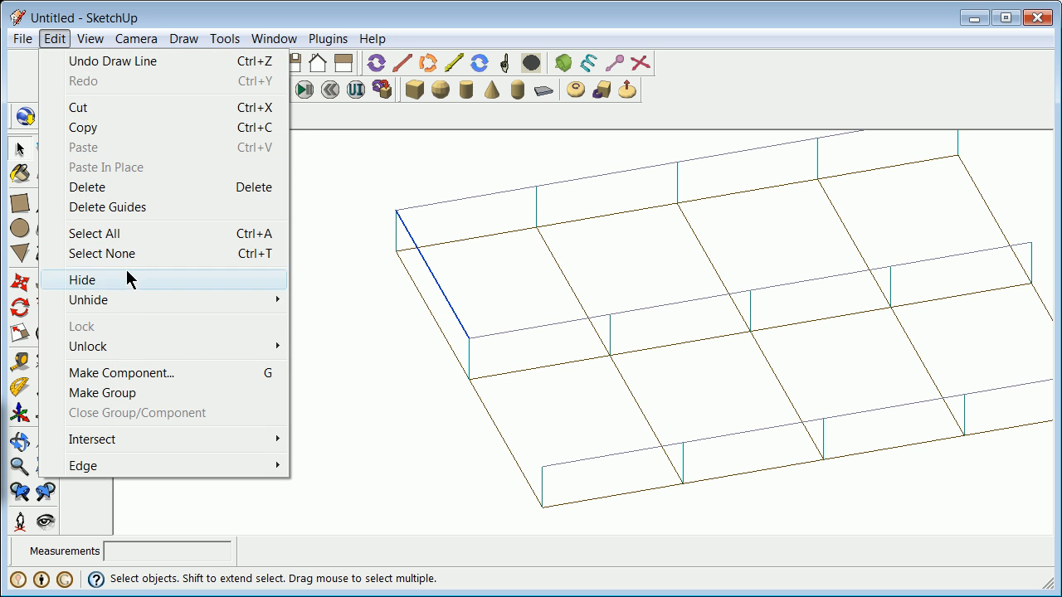
click(121, 373)
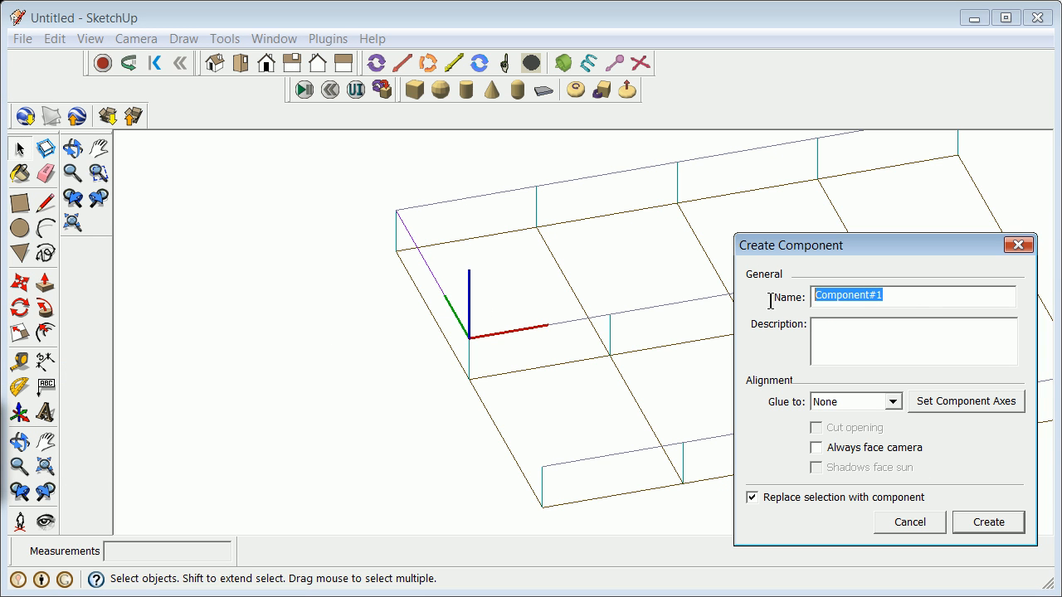
text(Generic_Beam)
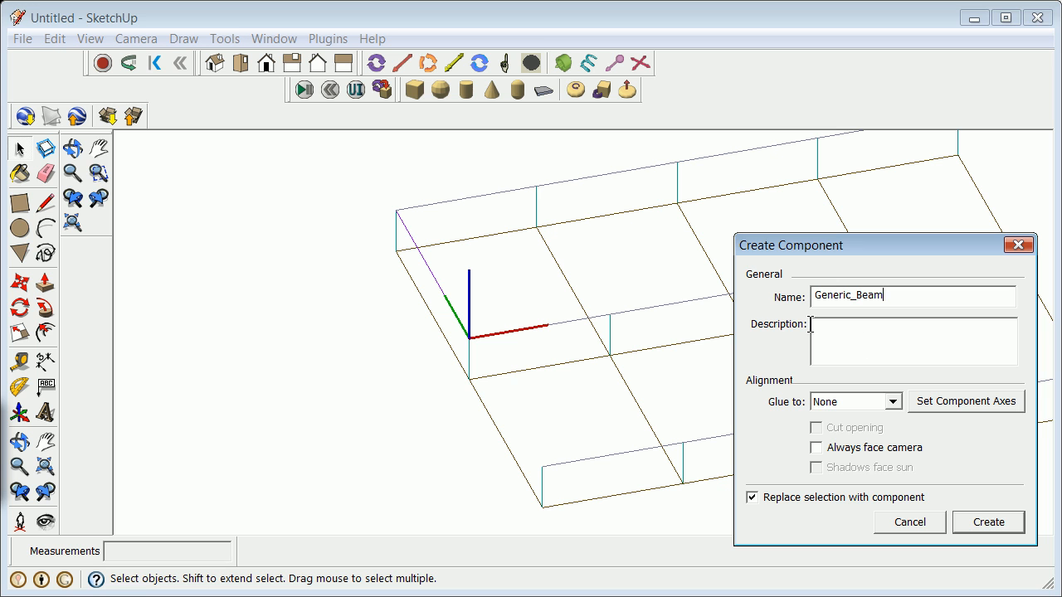
click(979, 522)
click(429, 326)
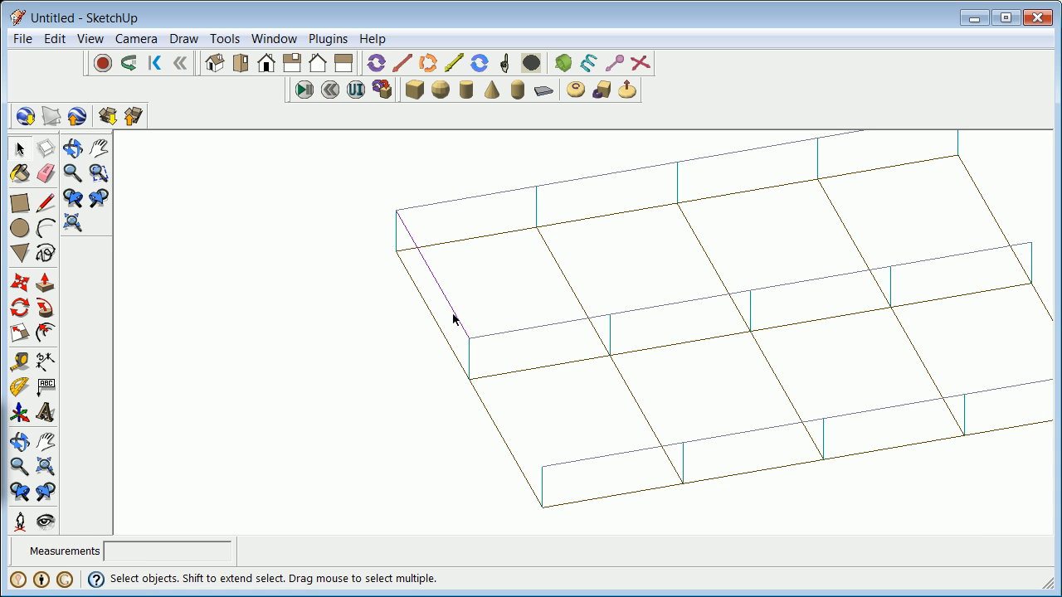
- Copy the beam component into the adjacent bay, from the middle-row end column's top to the near-row end column's top
click(453, 318)
key(m)
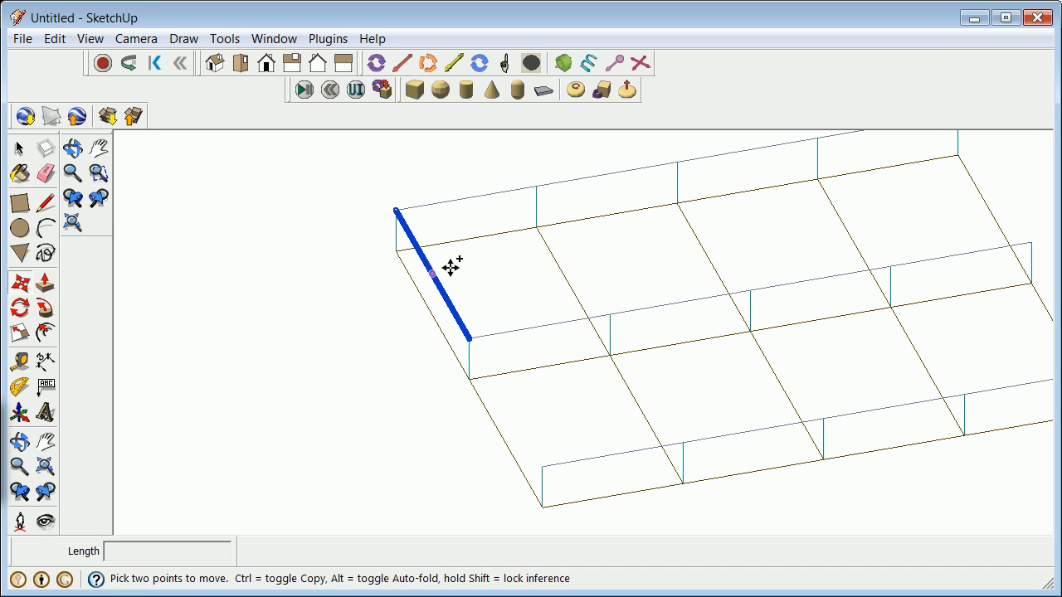
click(468, 338)
key(ctrl)
click(542, 466)
click(18, 140)
click(306, 237)
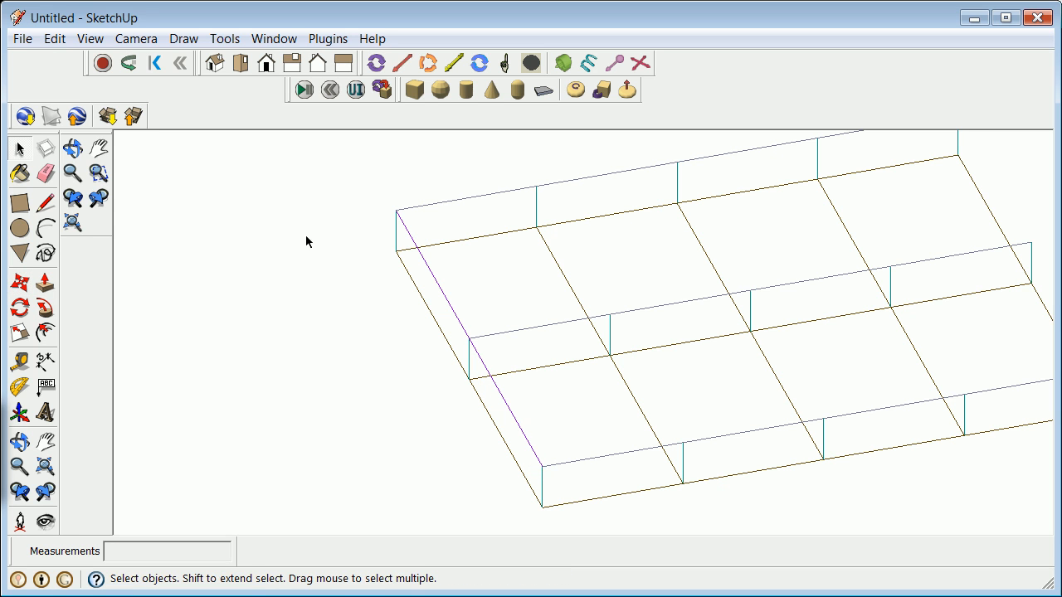
- Copy both end beams 6' along the girders and repeat the copy 24 times at that spacing
click(447, 305)
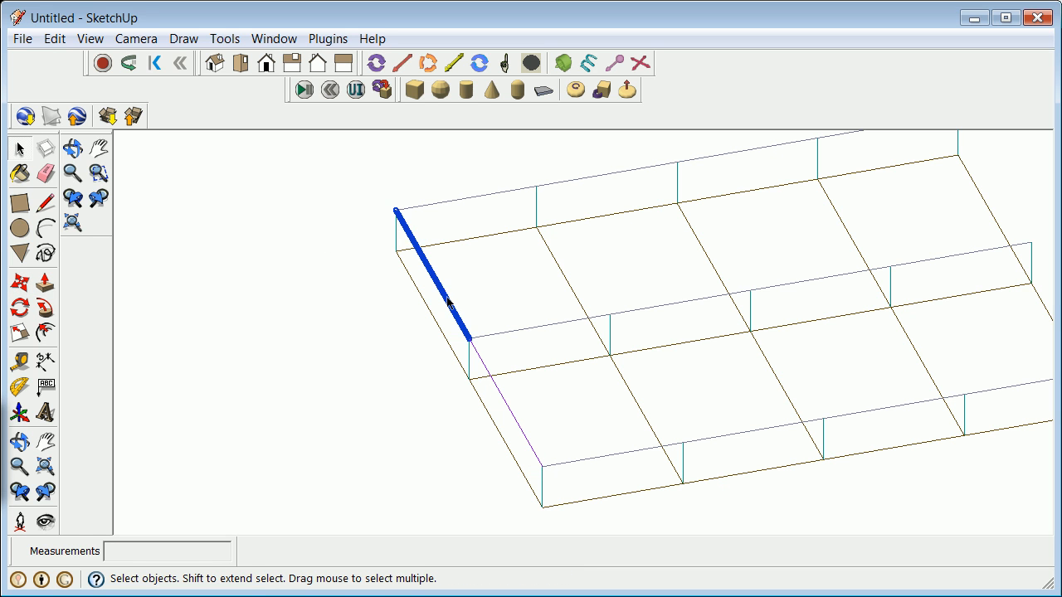
shift+click(505, 400)
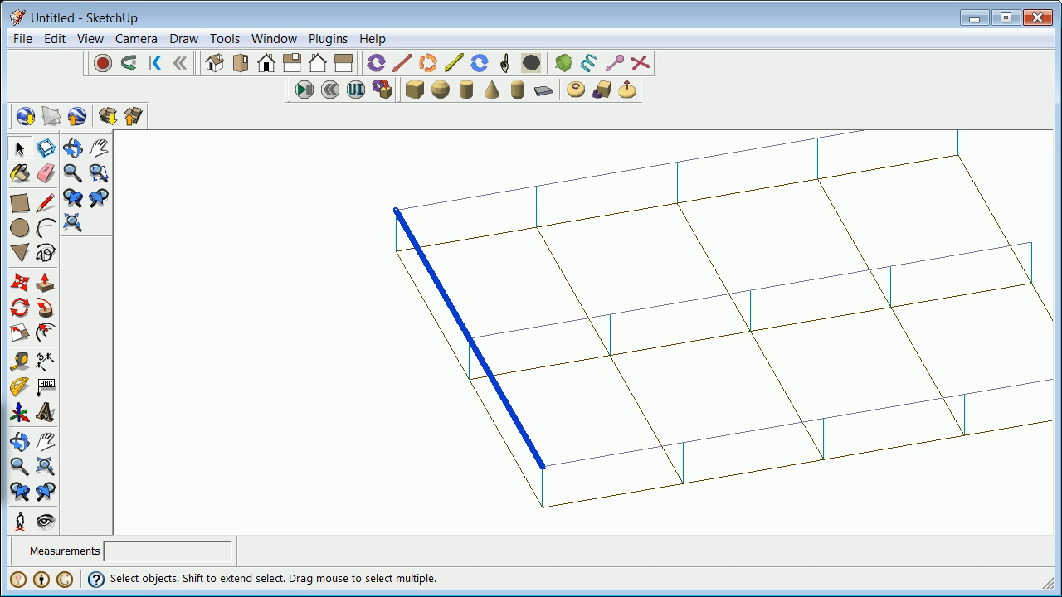
click(20, 283)
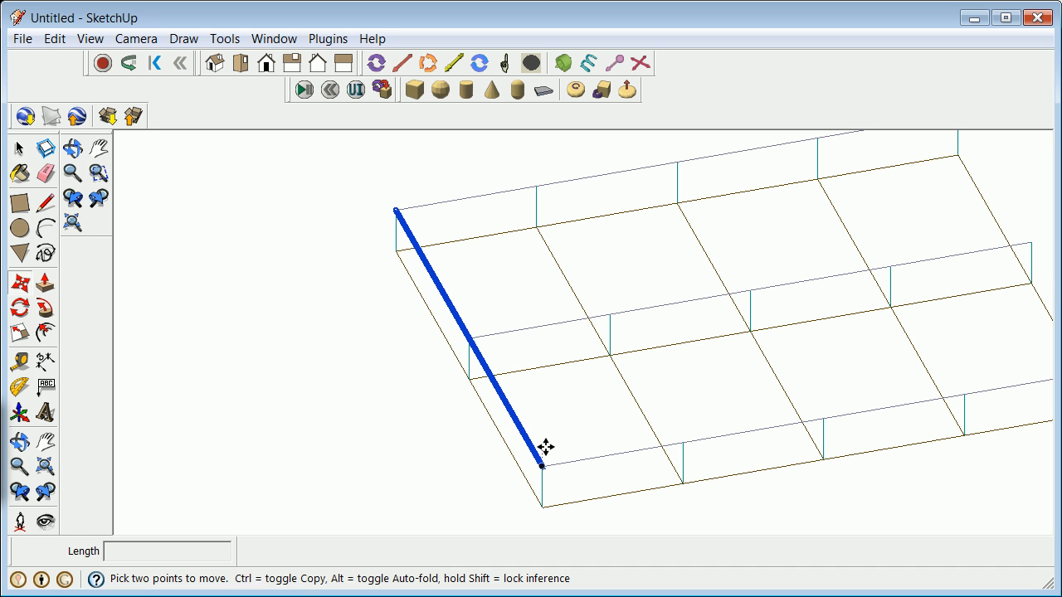
click(540, 465)
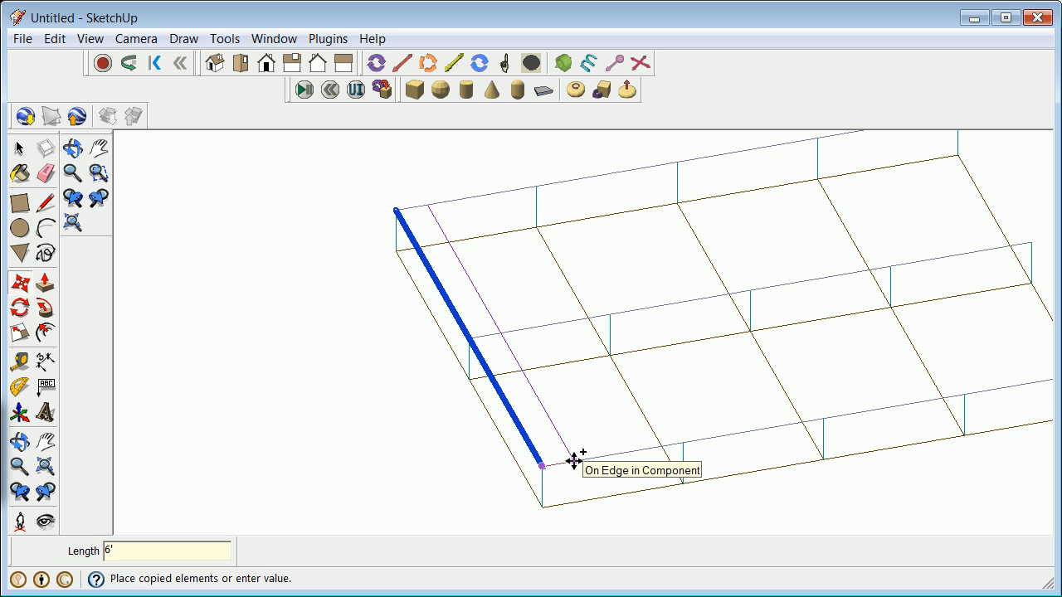
key(Return)
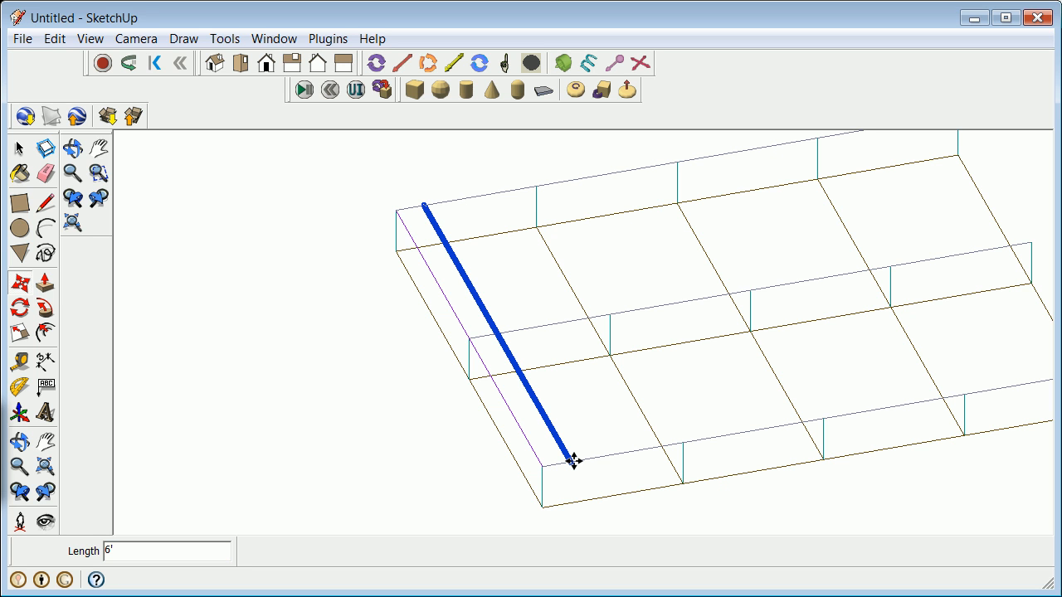
text(24x)
key(Return)
scroll(796, 362, down, 6)
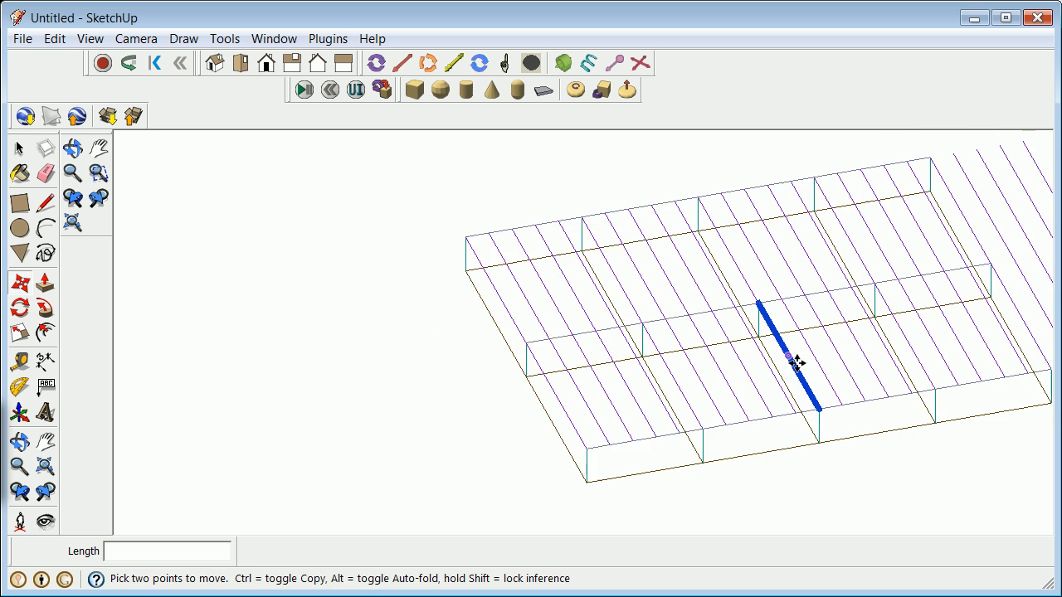
- Erase the four surplus pairs of beams lying beyond the end of the girders
click(20, 441)
drag(1034, 421, 943, 370)
key(space)
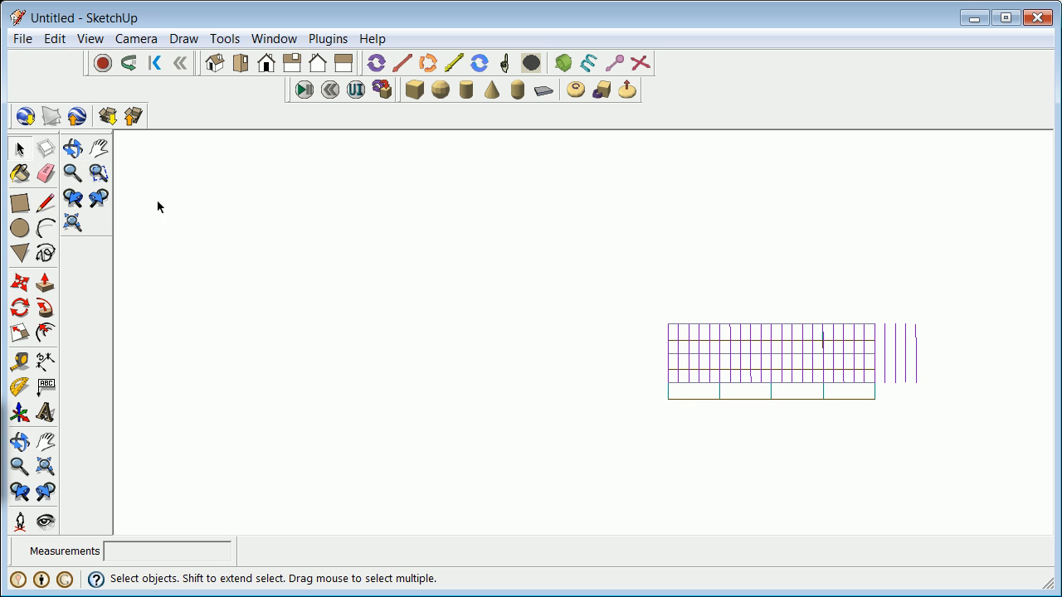
drag(882, 319, 936, 392)
right_click(918, 381)
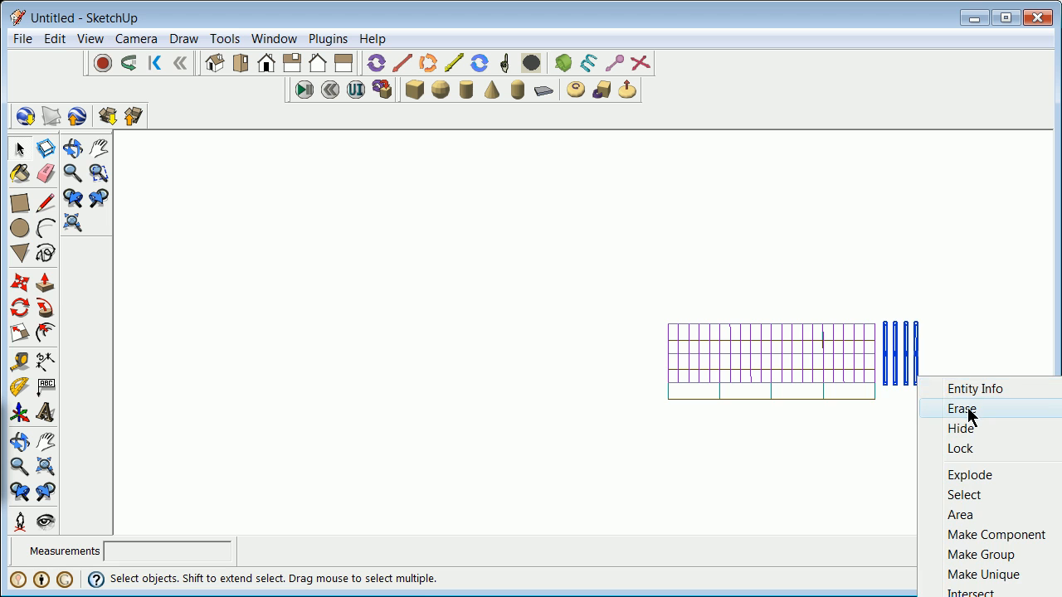
click(964, 408)
- Hide the girder, column, grid and Layer0 layers so only the beam layer stays shown, and close the layer list
scroll(691, 352, up, 2)
scroll(692, 358, up, 1)
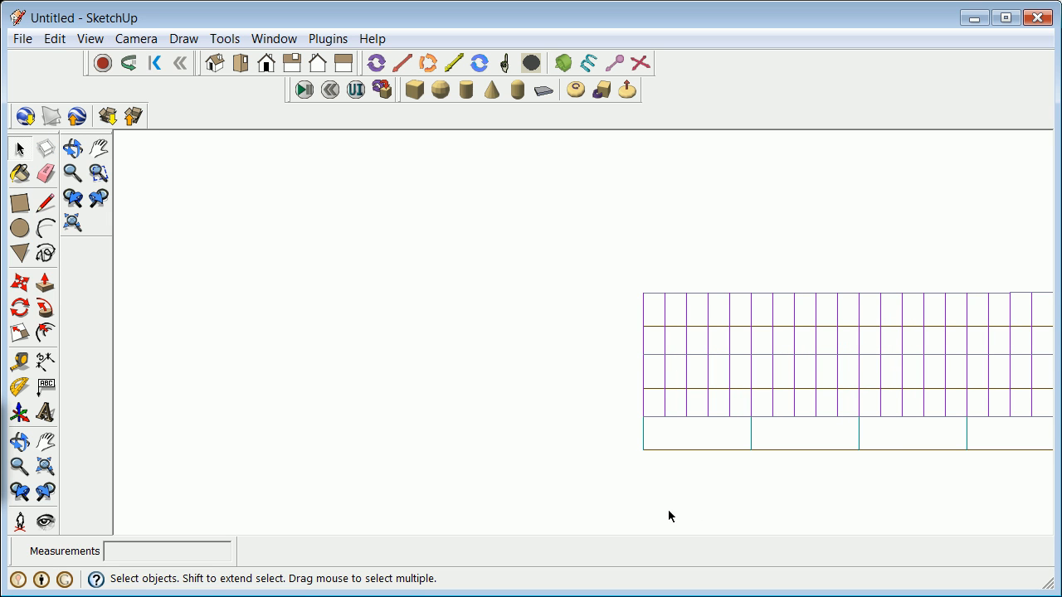
click(19, 442)
drag(631, 474, 894, 445)
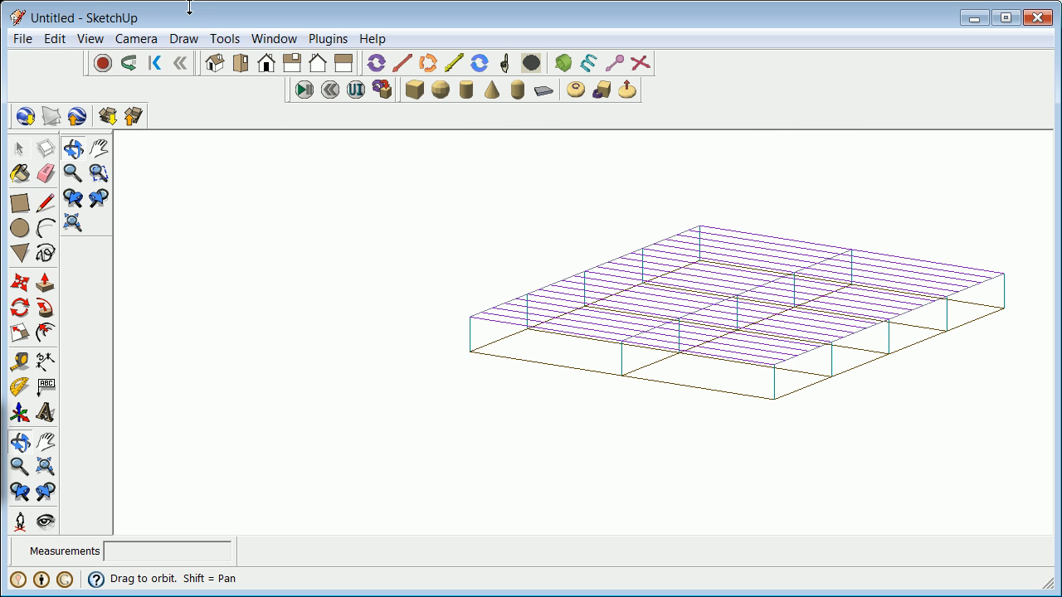
click(275, 39)
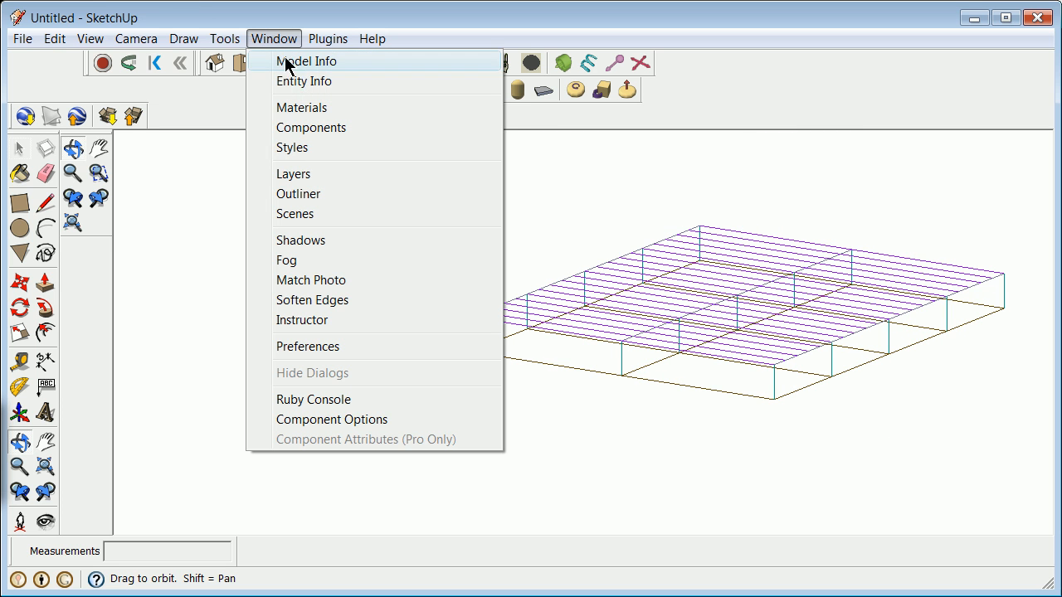
click(310, 174)
click(908, 280)
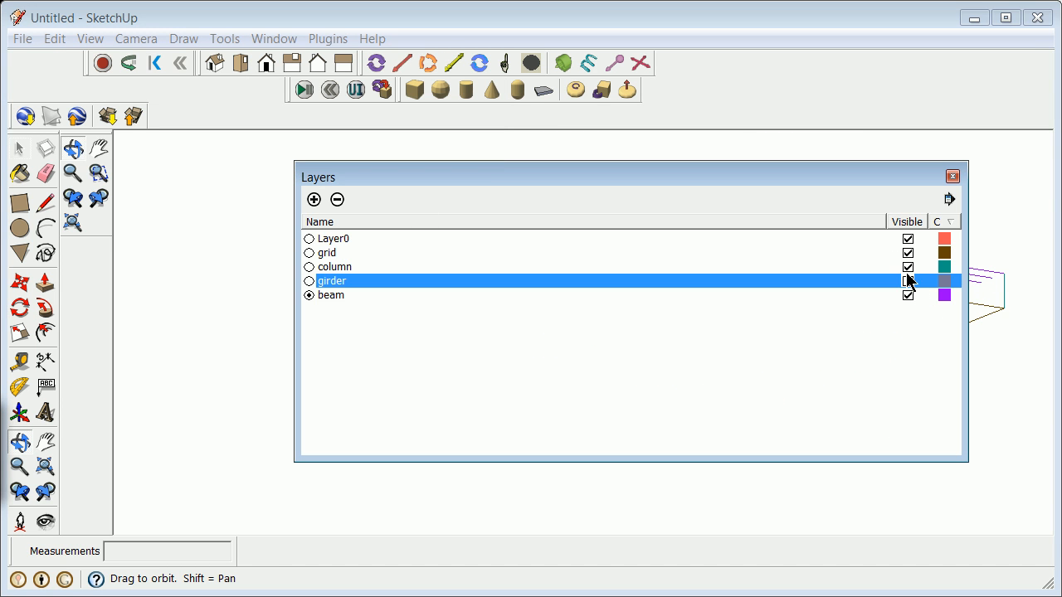
click(908, 267)
click(907, 252)
click(907, 238)
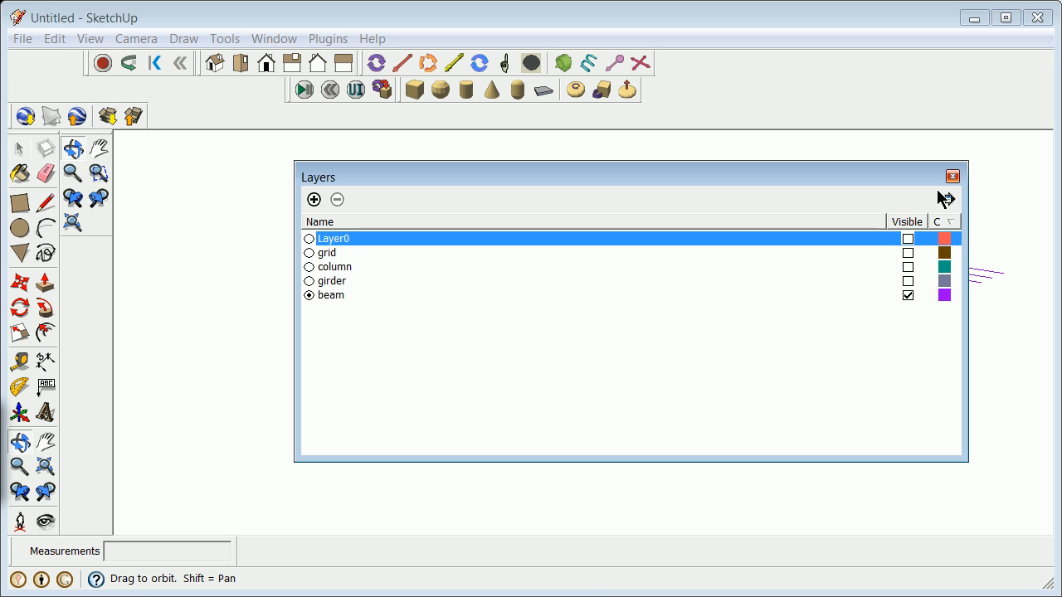
click(952, 178)
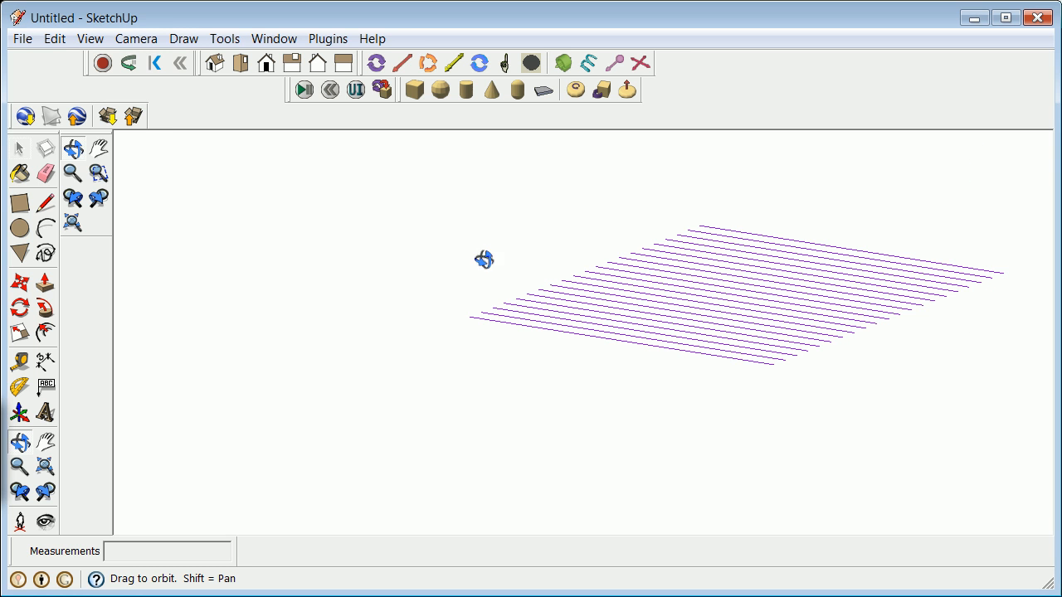
- Select all the beam components in both bays, including the one at the outer corner
click(20, 148)
drag(479, 173, 1019, 417)
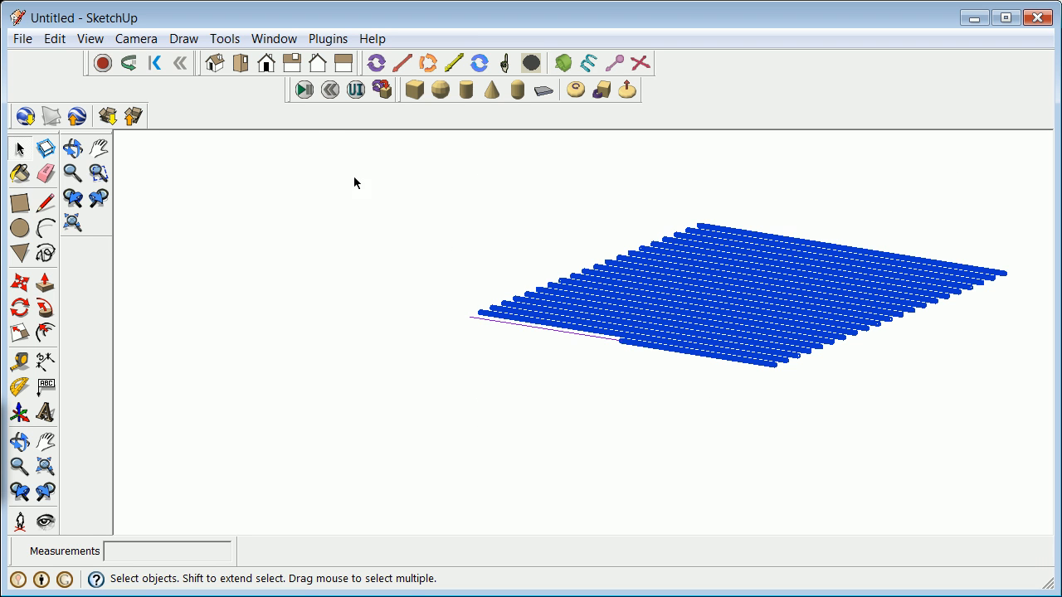
drag(387, 160, 1033, 429)
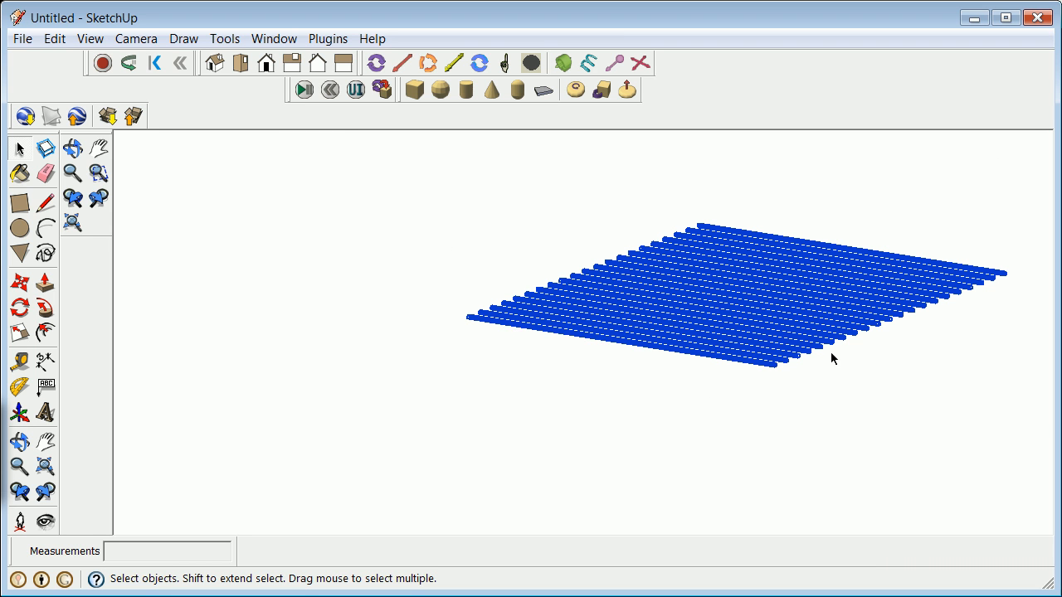